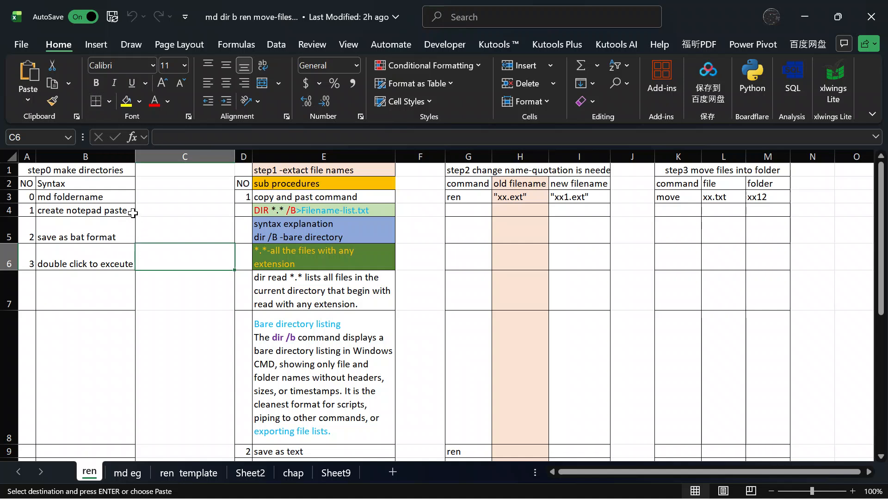
Step: Examine the md foldername syntax in cell B3 under the make directories heading
{"action": "left_click", "coordinate": [55, 196]}
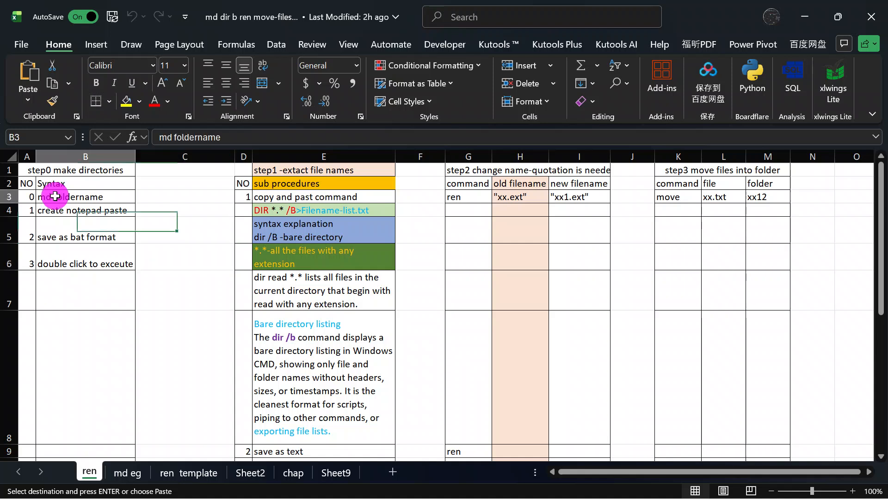
{"action": "double_click", "coordinate": [54, 197]}
{"action": "double_click", "coordinate": [45, 197]}
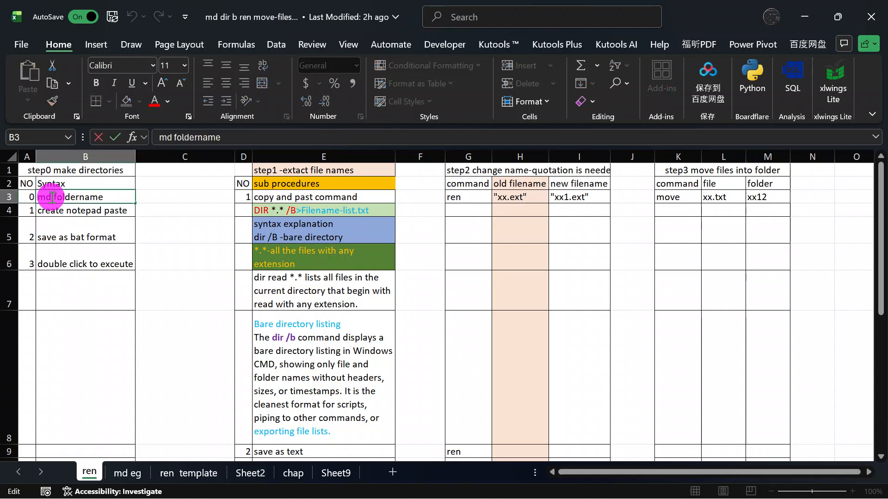
{"action": "left_click", "coordinate": [99, 220]}
{"action": "double_click", "coordinate": [49, 197]}
{"action": "double_click", "coordinate": [49, 197]}
{"action": "left_click", "coordinate": [145, 257]}
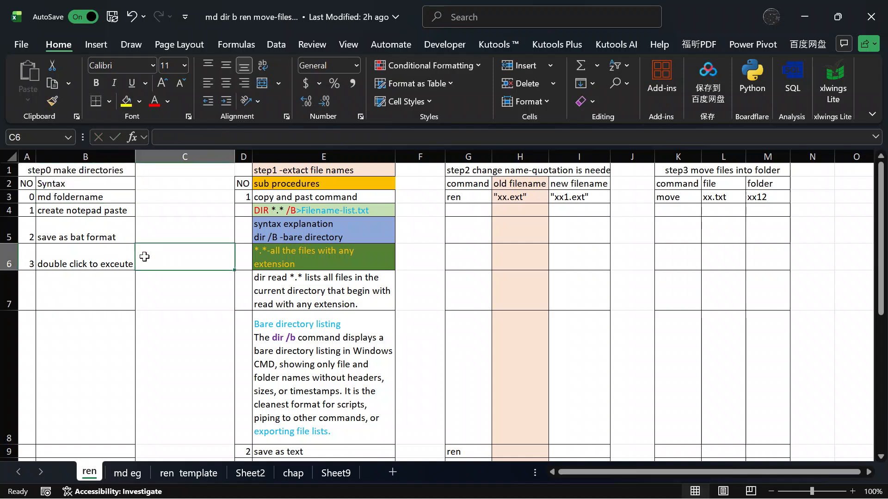
Step: Copy the md commands and the Chp-001 to Chp-010 folder names in A1:B10 of the md eg sheet
{"action": "left_click", "coordinate": [121, 472]}
{"action": "left_click", "coordinate": [170, 287]}
{"action": "left_click_drag", "start_coordinate": [77, 292], "coordinate": [2, 168]}
{"action": "right_click", "coordinate": [65, 172]}
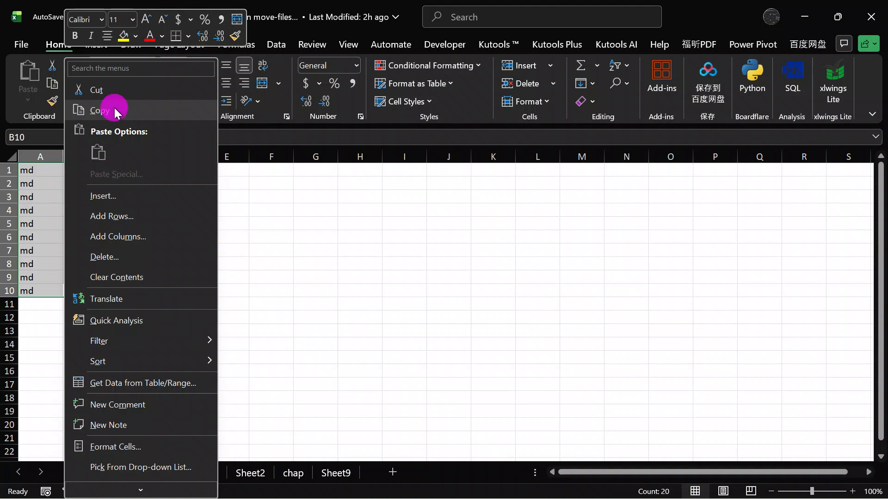
{"action": "left_click", "coordinate": [115, 109]}
Step: Switch to File Explorer and create a new text document in the 21-IOTGs-S Word Individual-Comments folder
{"action": "left_click", "coordinate": [804, 10]}
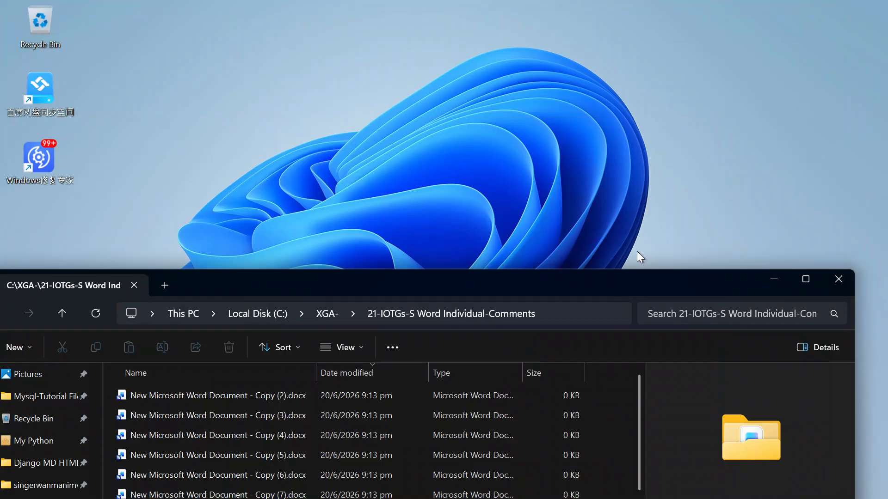
{"action": "double_click", "coordinate": [632, 274]}
{"action": "right_click", "coordinate": [665, 157]}
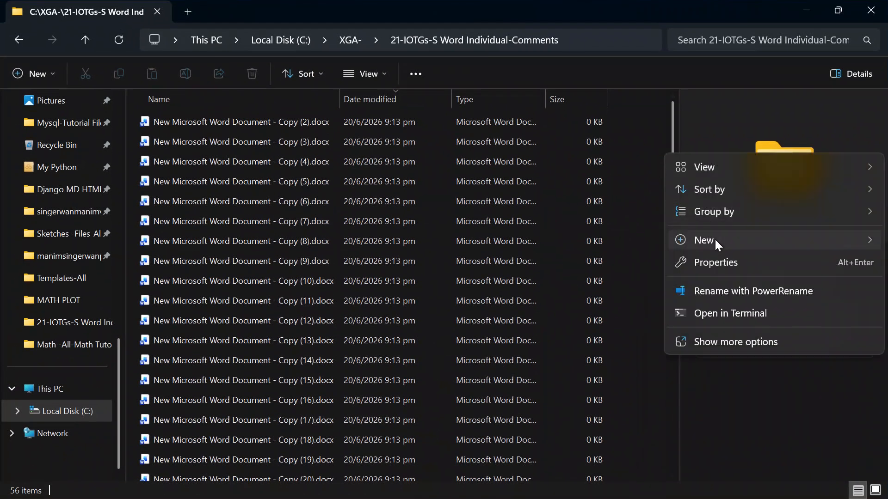
{"action": "mouse_move", "coordinate": [714, 238]}
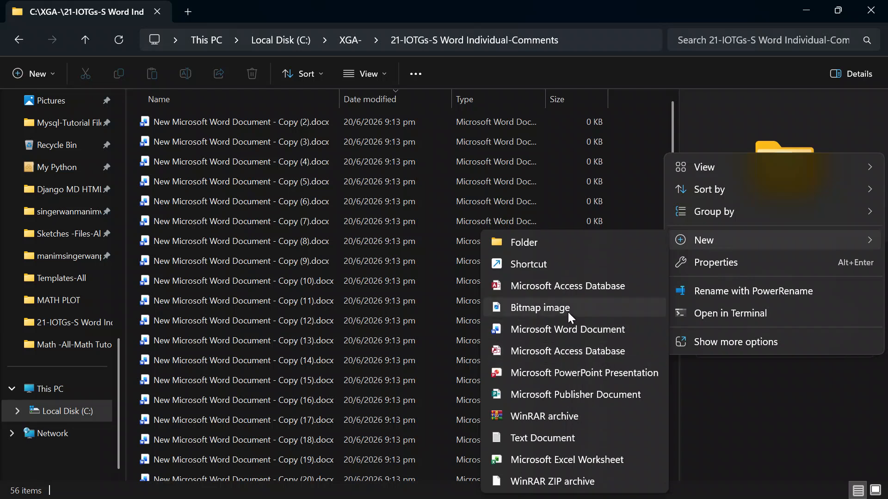
{"action": "left_click", "coordinate": [557, 457]}
{"action": "left_click", "coordinate": [272, 477]}
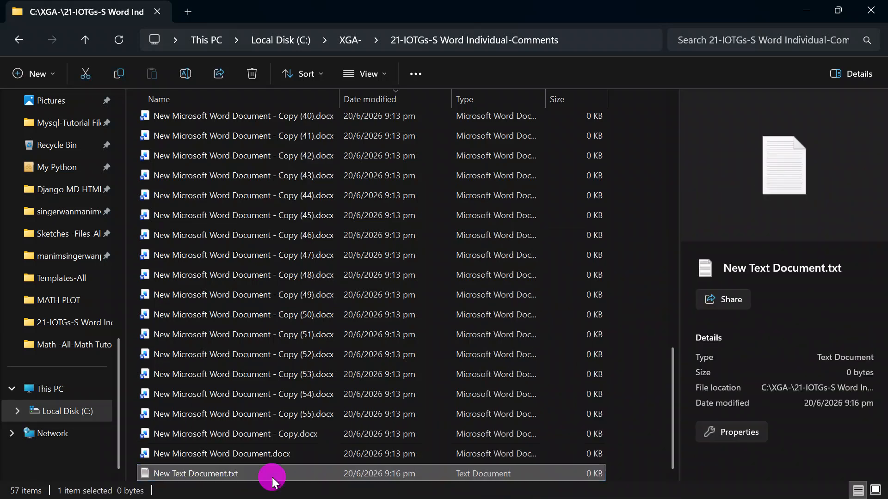
Step: Open New Text Document.txt in Notepad and paste the copied md commands into it
{"action": "double_click", "coordinate": [272, 471]}
{"action": "right_click", "coordinate": [611, 156]}
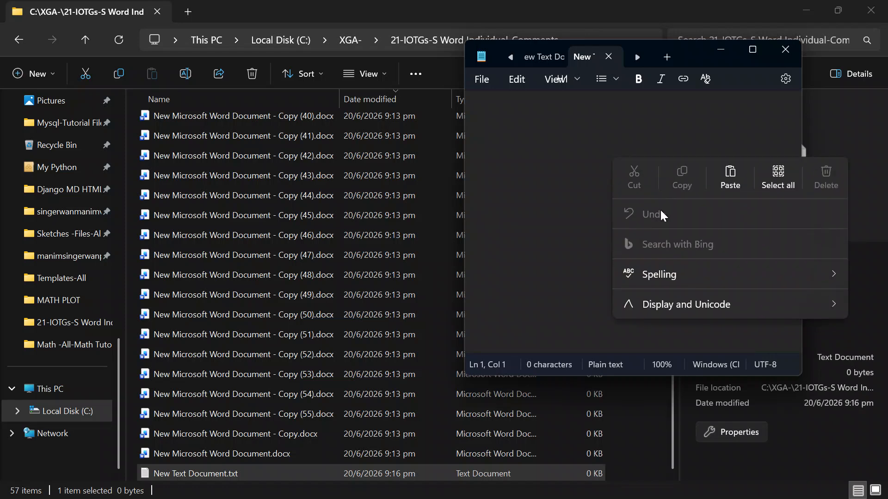
{"action": "left_click", "coordinate": [730, 178]}
Step: Save the md commands as New Text Document.bat with ANSI encoding and close Notepad
{"action": "left_click", "coordinate": [481, 79]}
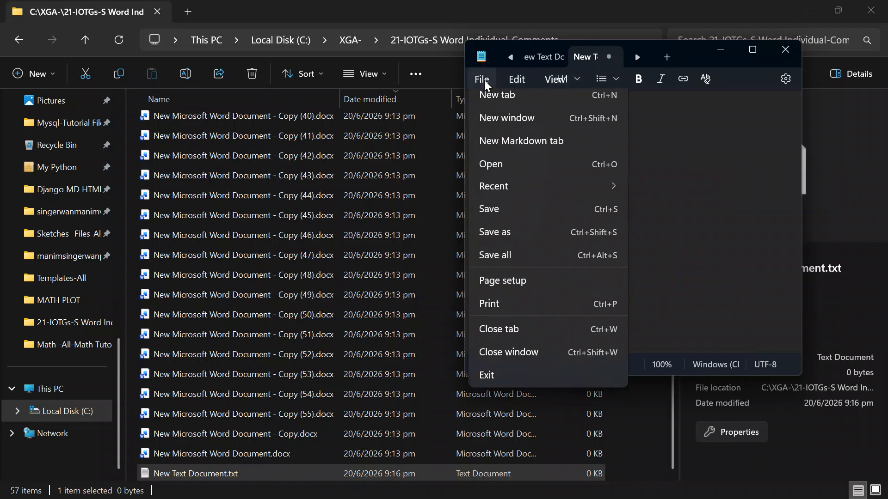
{"action": "left_click", "coordinate": [509, 242]}
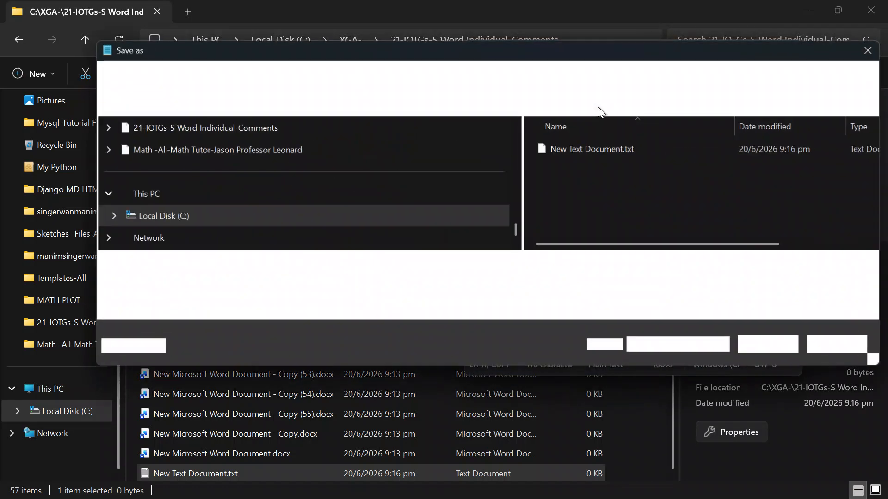
{"action": "left_click", "coordinate": [298, 269]}
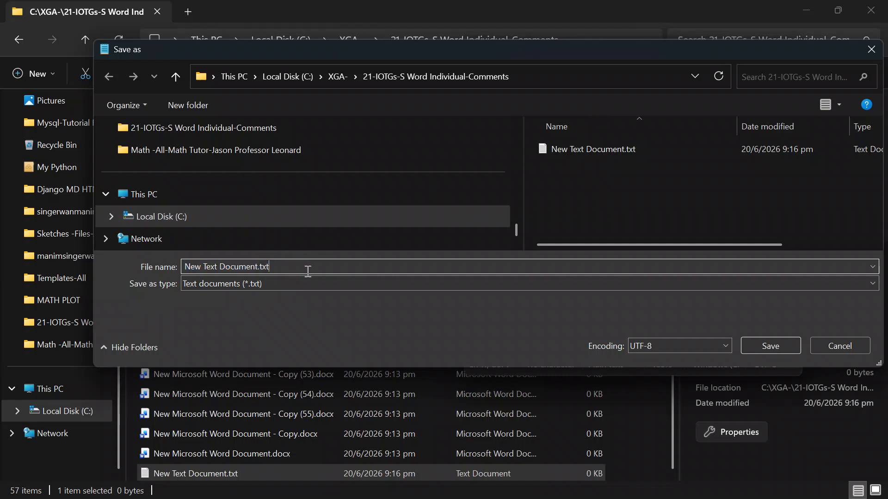
{"action": "key", "text": "BackSpace"}
{"action": "key", "text": "BackSpace"}
{"action": "type", "text": "bat"}
{"action": "left_click", "coordinate": [690, 347]}
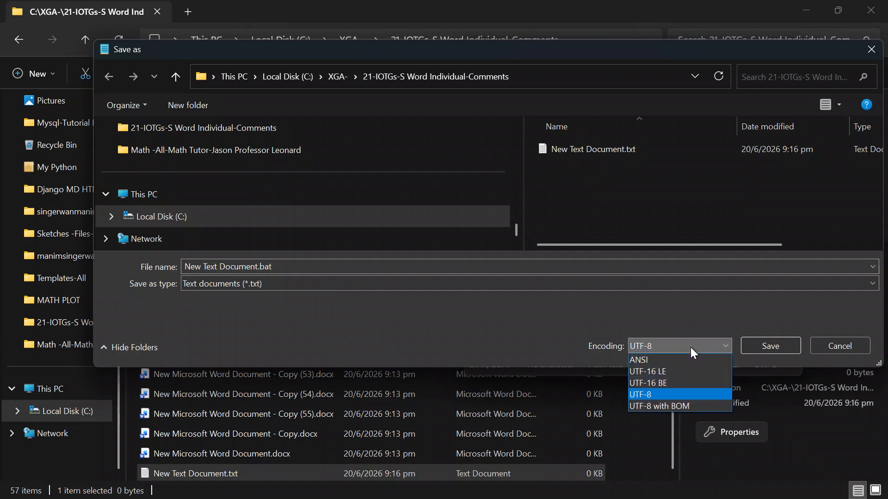
{"action": "left_click", "coordinate": [680, 360]}
{"action": "left_click", "coordinate": [765, 347]}
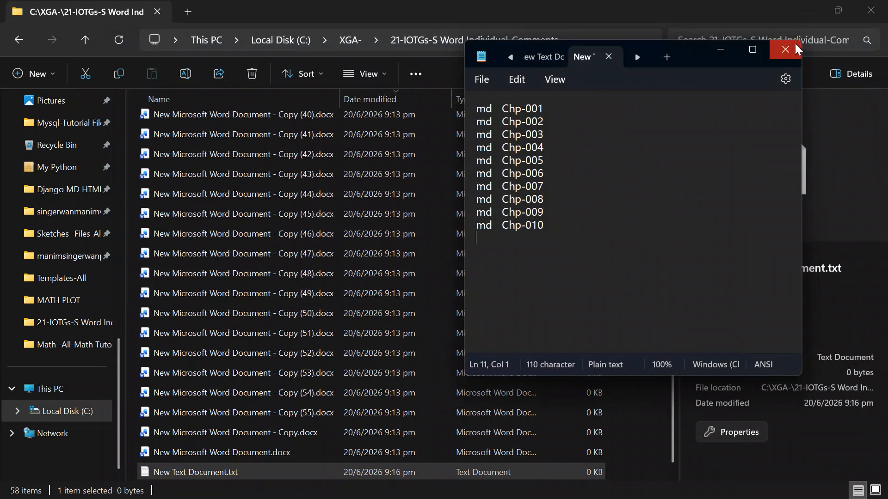
{"action": "left_click", "coordinate": [787, 48]}
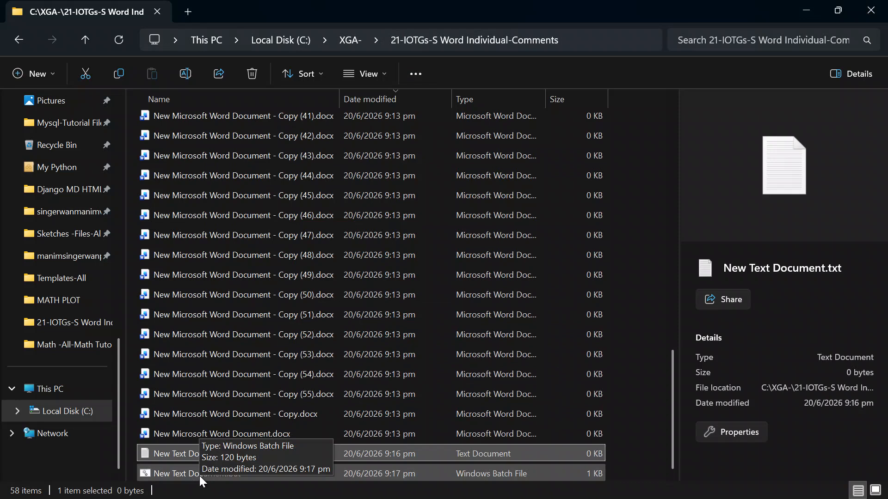
Step: Run New Text Document.bat to create the Chp-001 to Chp-010 folders and check them in the file list
{"action": "left_click", "coordinate": [212, 473]}
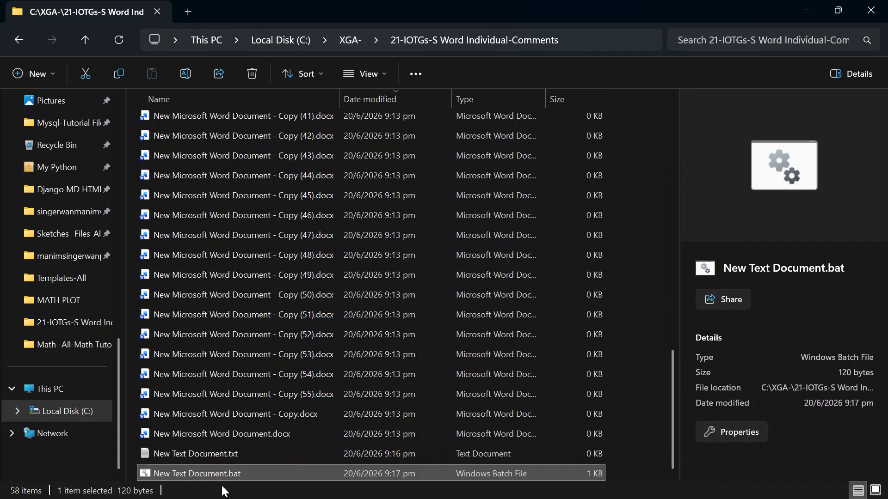
{"action": "double_click", "coordinate": [231, 474]}
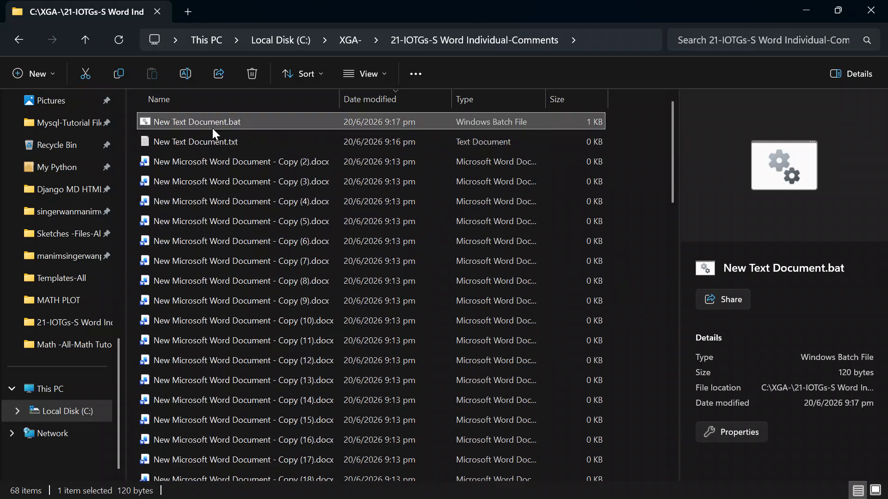
{"action": "scroll", "coordinate": [324, 231], "scroll_direction": "down", "scroll_amount": 15}
{"action": "scroll", "coordinate": [289, 310], "scroll_direction": "up", "scroll_amount": 15}
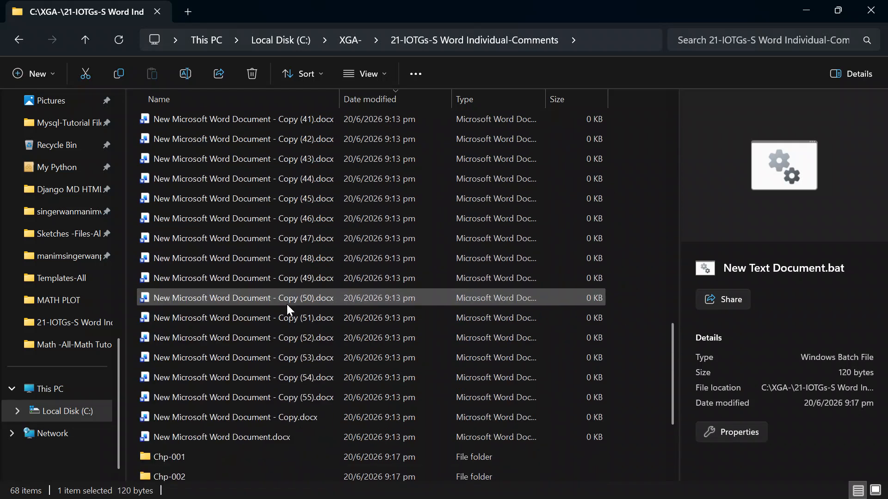
{"action": "left_click_drag", "start_coordinate": [241, 138], "coordinate": [241, 124]}
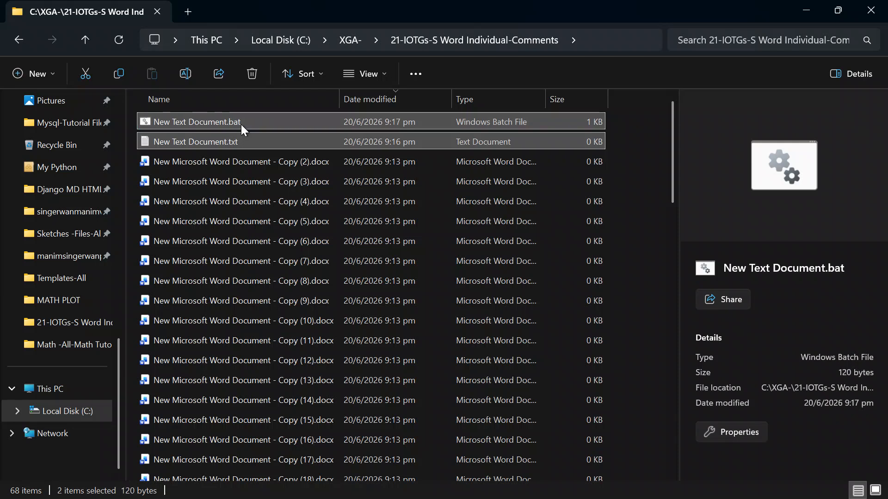
{"action": "left_click", "coordinate": [241, 141]}
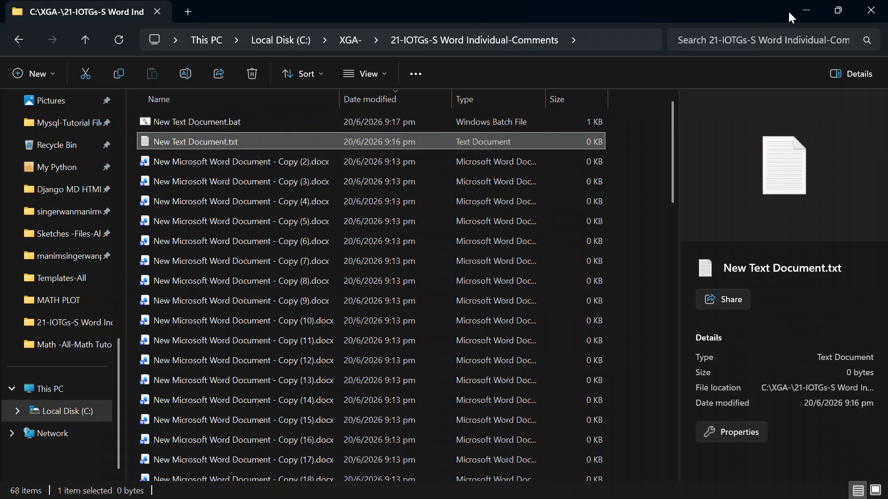
Step: Switch back to Excel and copy the command DIR *.* /B>Filename-list.txt from cell E4 of the ren sheet
{"action": "left_click", "coordinate": [806, 10]}
{"action": "left_click", "coordinate": [114, 483]}
{"action": "key", "text": "super"}
{"action": "left_click", "coordinate": [328, 475]}
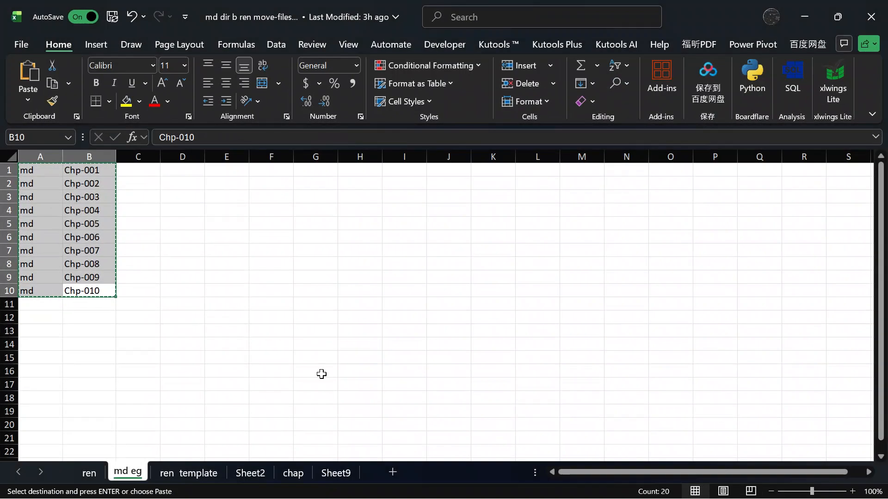
{"action": "left_click", "coordinate": [95, 475]}
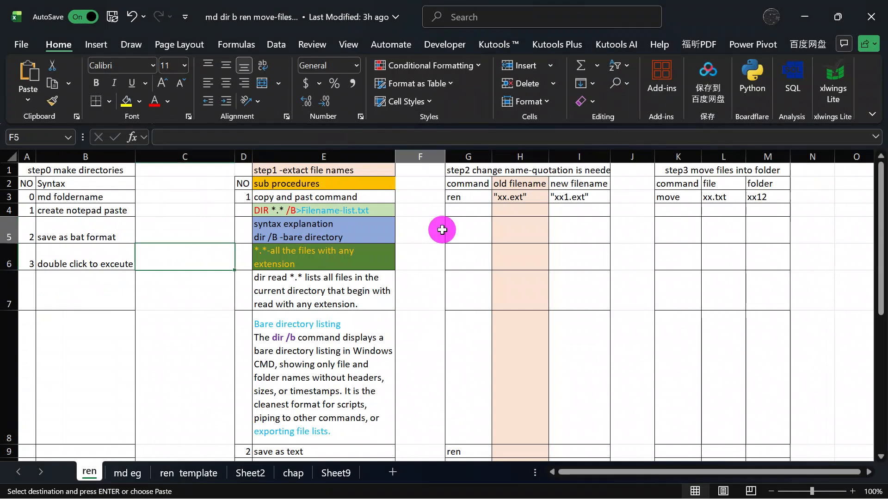
{"action": "triple_click", "coordinate": [376, 208]}
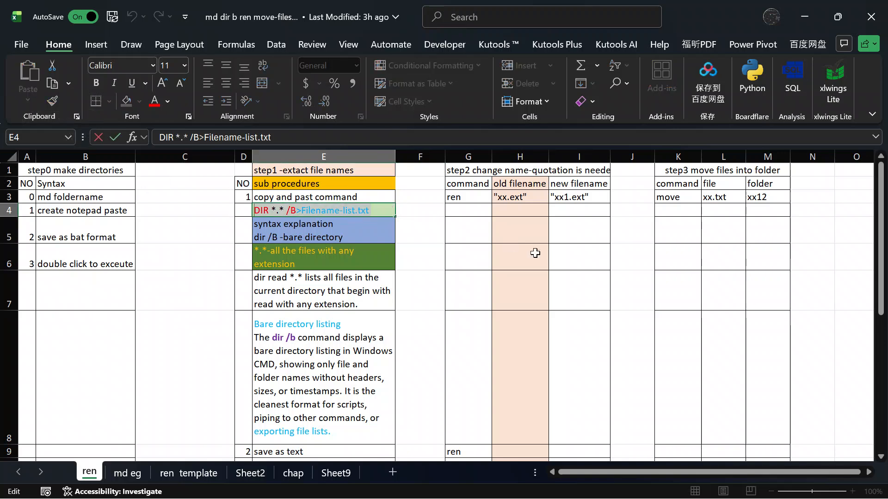
{"action": "left_click", "coordinate": [487, 262]}
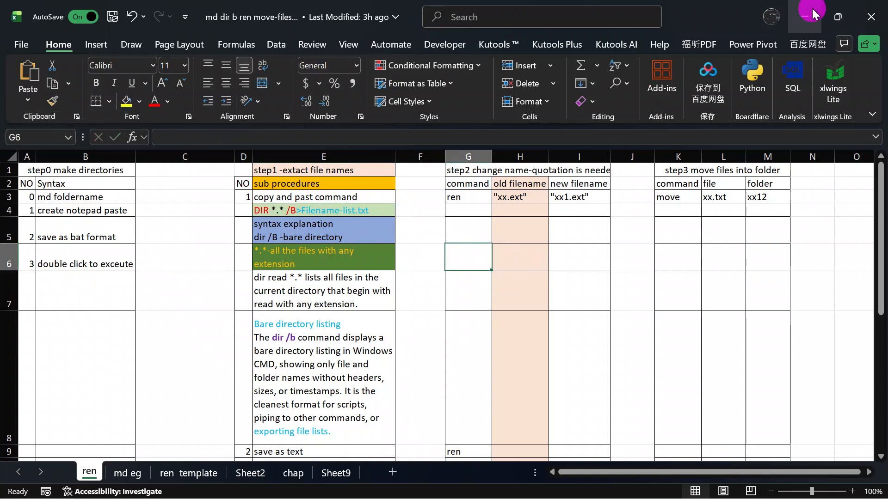
Step: Switch to File Explorer, open New Text Document.txt and paste the copied DIR command into it
{"action": "left_click", "coordinate": [812, 8]}
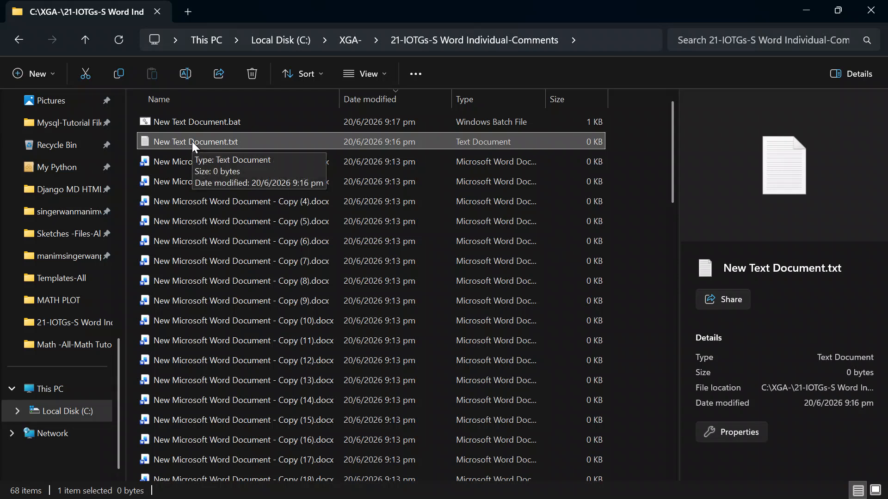
{"action": "double_click", "coordinate": [234, 142]}
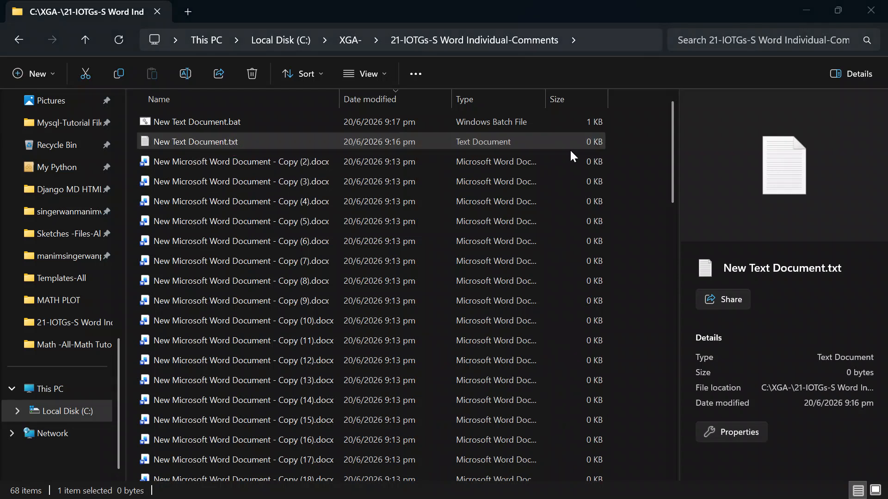
{"action": "key", "text": "ctrl+v"}
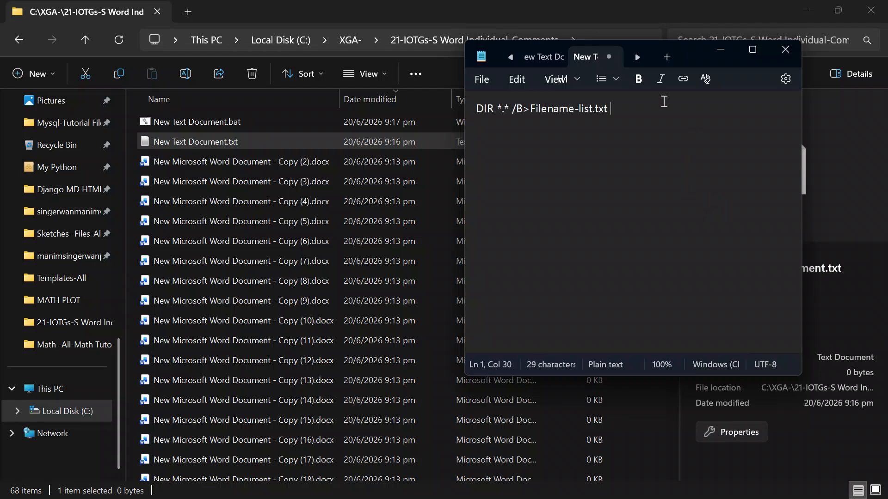
Step: Save the DIR command as New Text Document.bat with ANSI encoding, replacing the existing batch file, and close Notepad
{"action": "left_click", "coordinate": [483, 79]}
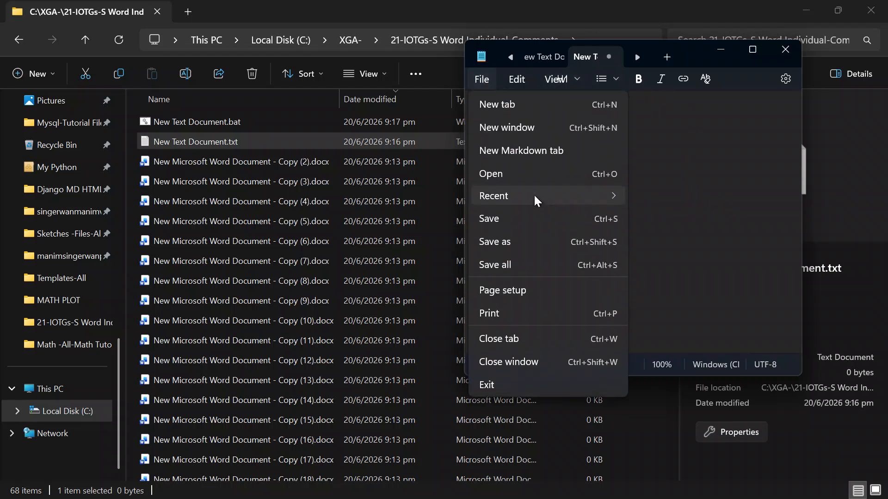
{"action": "left_click", "coordinate": [531, 262]}
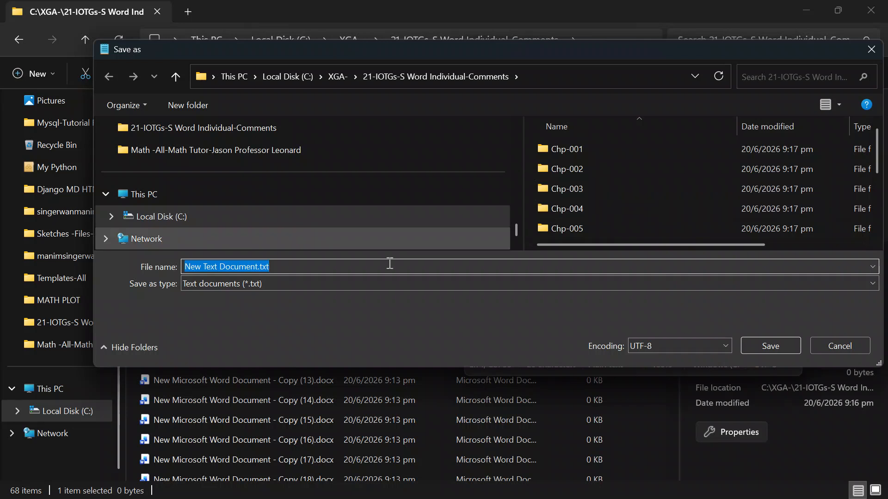
{"action": "left_click", "coordinate": [335, 266]}
{"action": "key", "text": "BackSpace"}
{"action": "key", "text": "BackSpace"}
{"action": "key", "text": "BackSpace"}
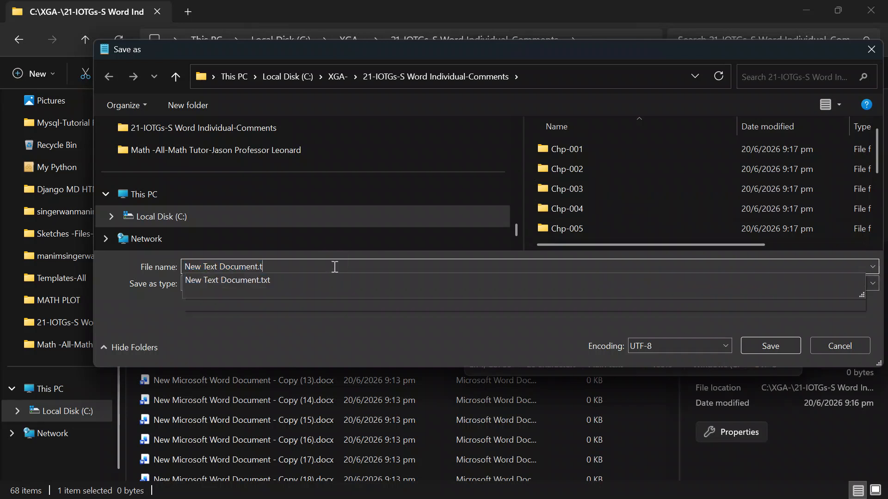
{"action": "type", "text": "bat"}
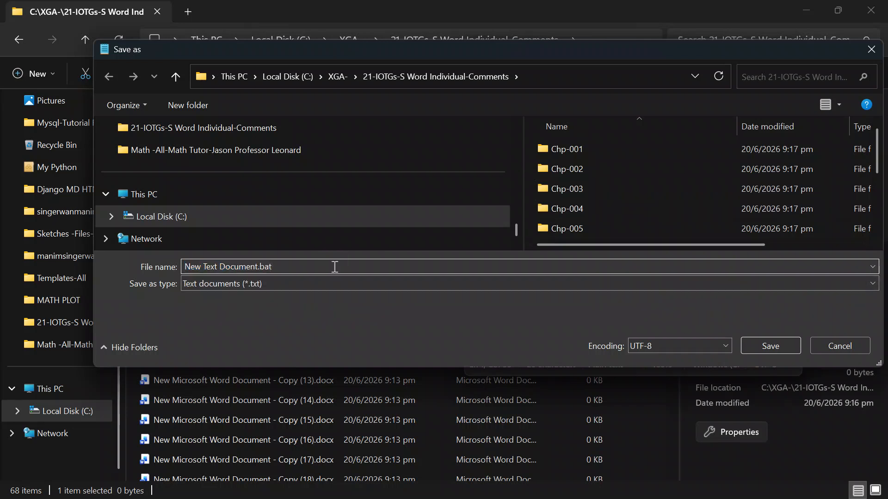
{"action": "scroll", "coordinate": [747, 204], "scroll_direction": "down", "scroll_amount": 2}
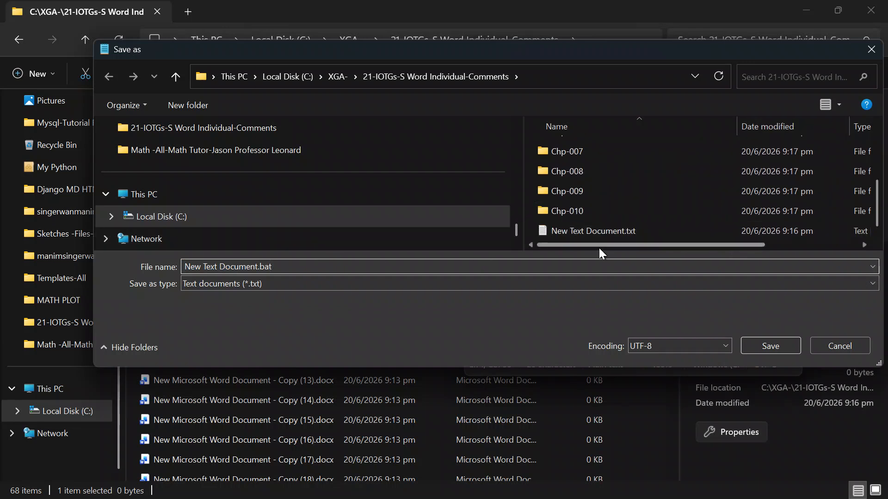
{"action": "left_click", "coordinate": [676, 351]}
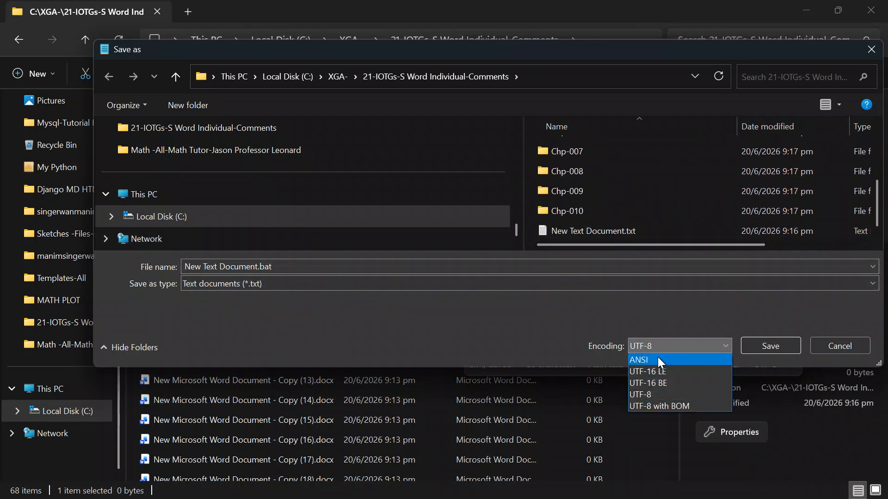
{"action": "left_click", "coordinate": [656, 357]}
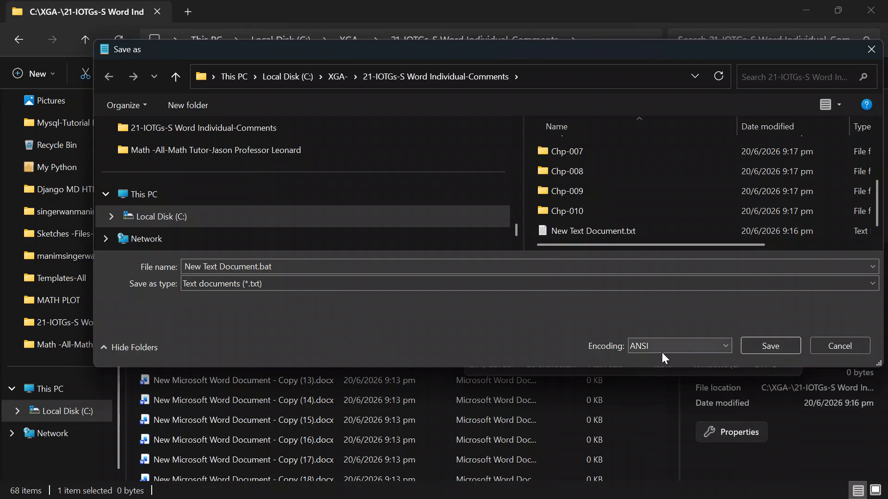
{"action": "left_click", "coordinate": [766, 348]}
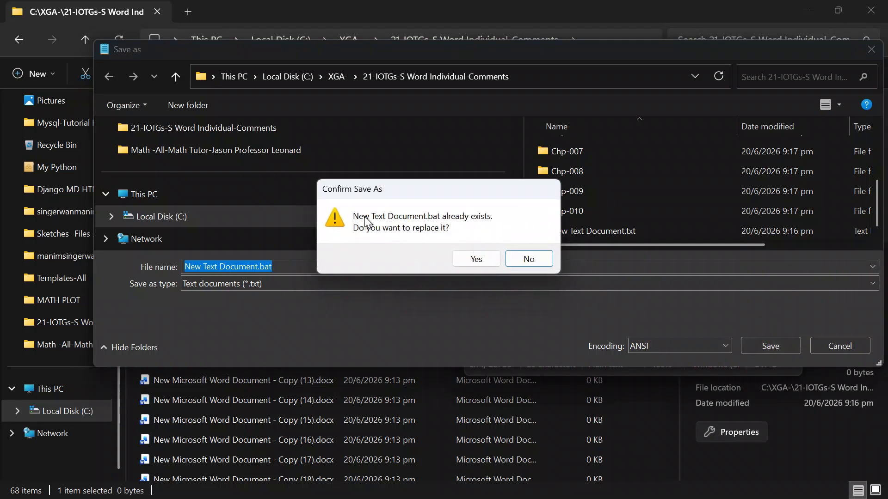
{"action": "left_click", "coordinate": [477, 259]}
{"action": "left_click", "coordinate": [784, 51]}
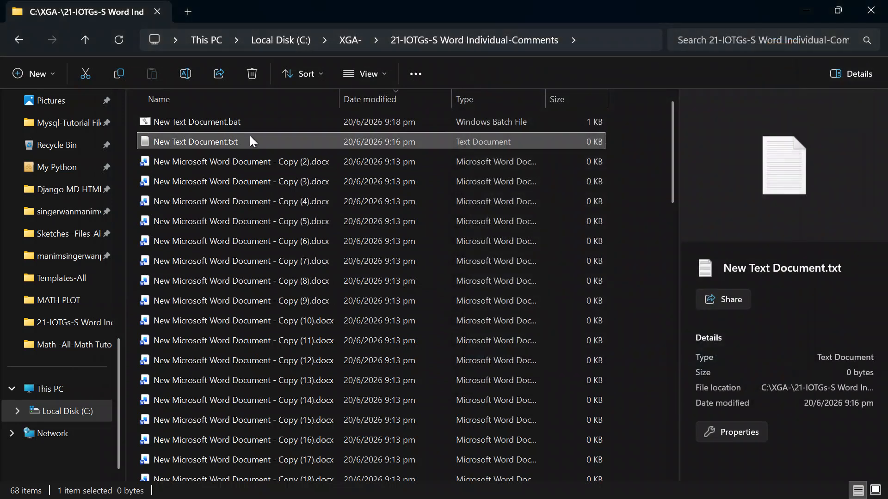
Step: Run New Text Document.bat and copy all the file names from the generated Filename-list.txt
{"action": "double_click", "coordinate": [226, 122]}
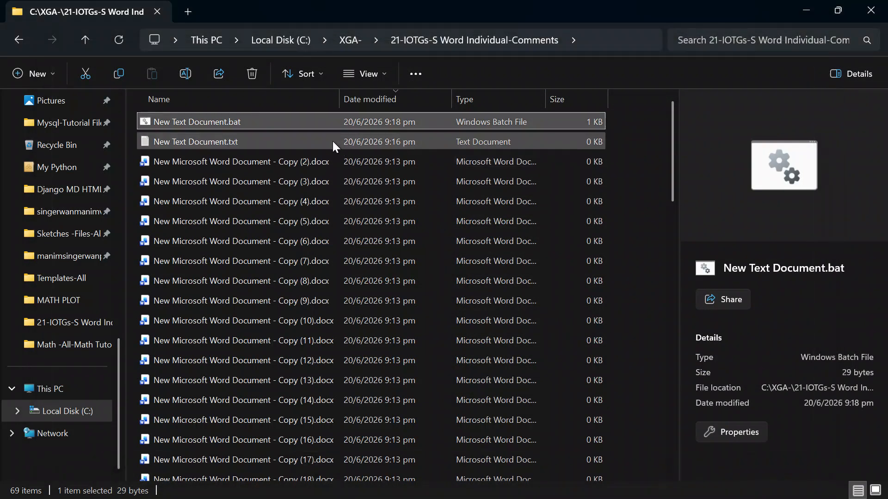
{"action": "scroll", "coordinate": [417, 216], "scroll_direction": "down", "scroll_amount": 15}
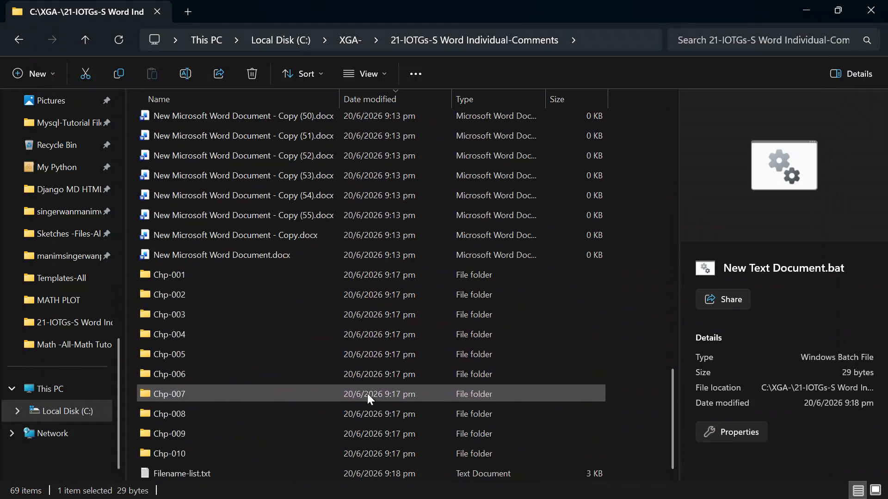
{"action": "double_click", "coordinate": [194, 473]}
{"action": "left_click", "coordinate": [697, 202]}
{"action": "key", "text": "ctrl+a"}
{"action": "key", "text": "ctrl+c"}
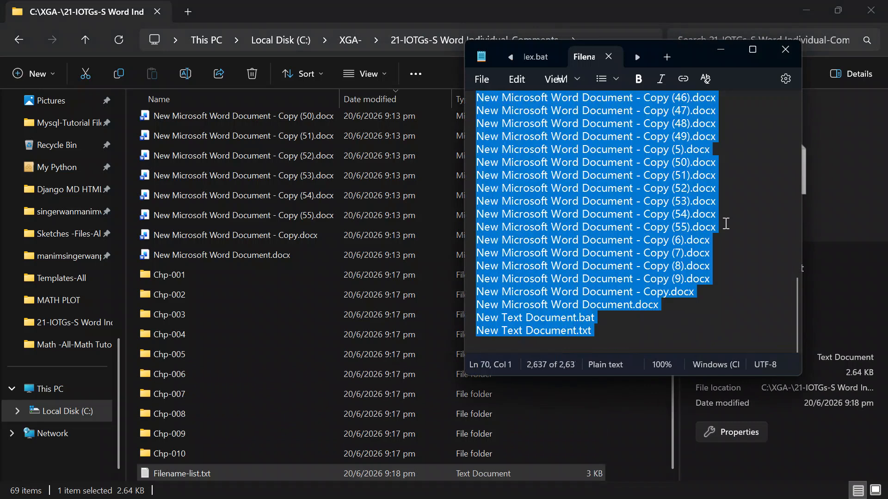
Step: Switch to Excel, add a new worksheet after Sheet2 and paste the copied file names starting at cell A1
{"action": "left_click", "coordinate": [721, 49]}
{"action": "left_click", "coordinate": [799, 11]}
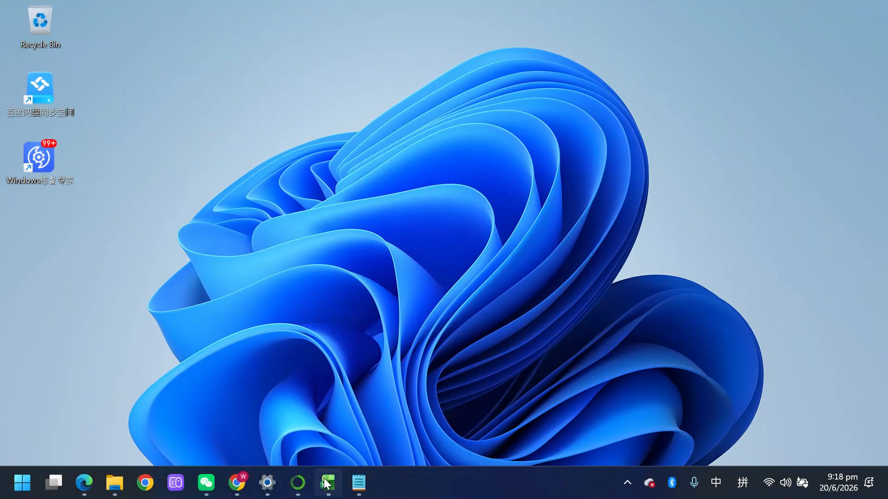
{"action": "left_click", "coordinate": [337, 483]}
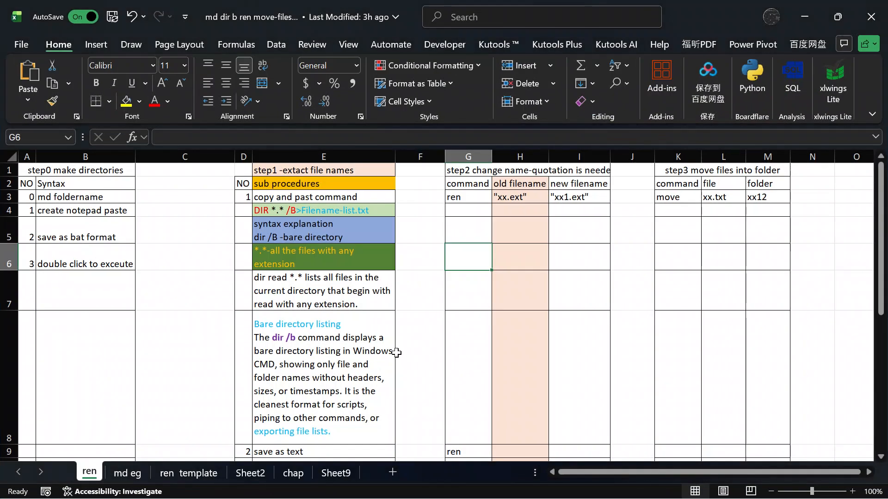
{"action": "left_click", "coordinate": [225, 470]}
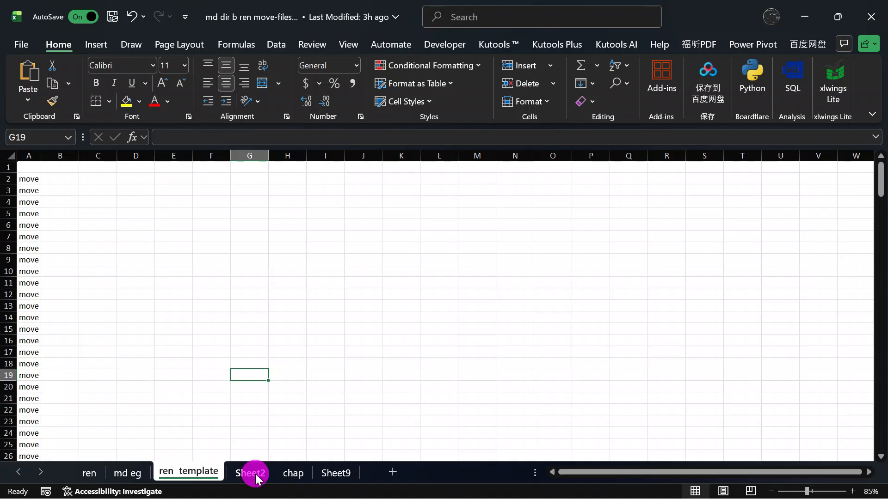
{"action": "left_click", "coordinate": [252, 473]}
{"action": "left_click", "coordinate": [199, 156]}
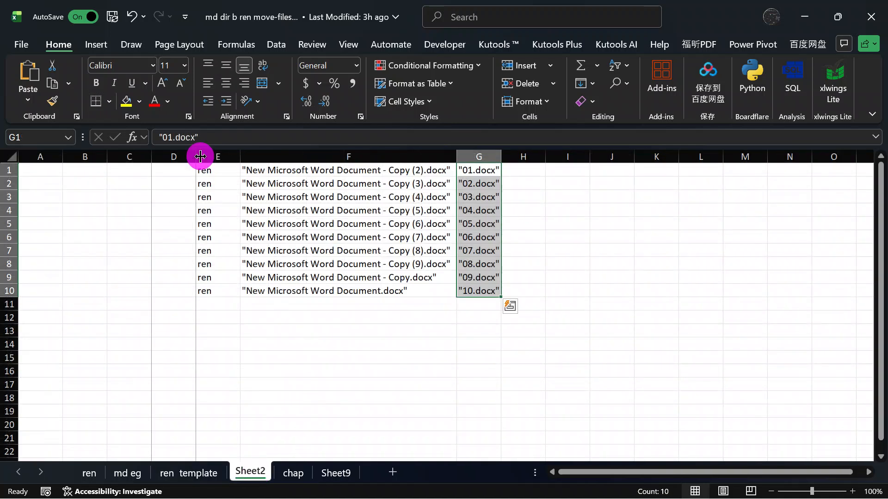
{"action": "left_click", "coordinate": [402, 468]}
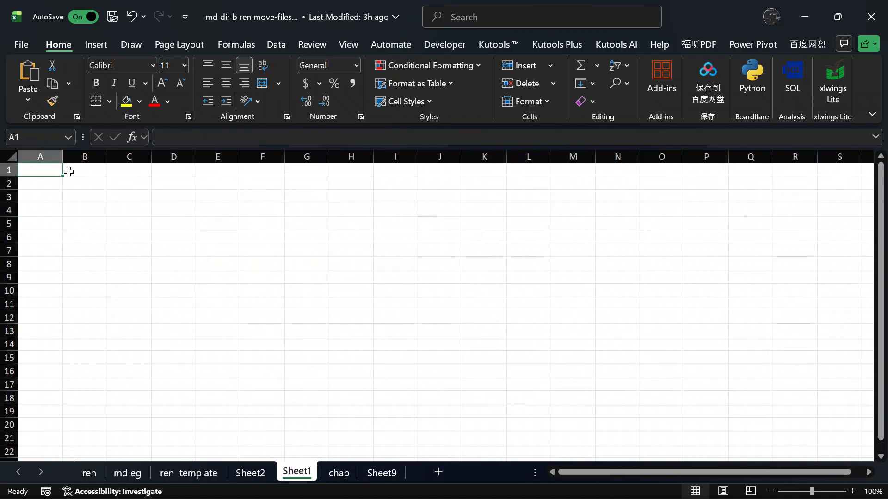
{"action": "right_click", "coordinate": [69, 172]}
{"action": "left_click", "coordinate": [81, 150]}
{"action": "left_click", "coordinate": [282, 292]}
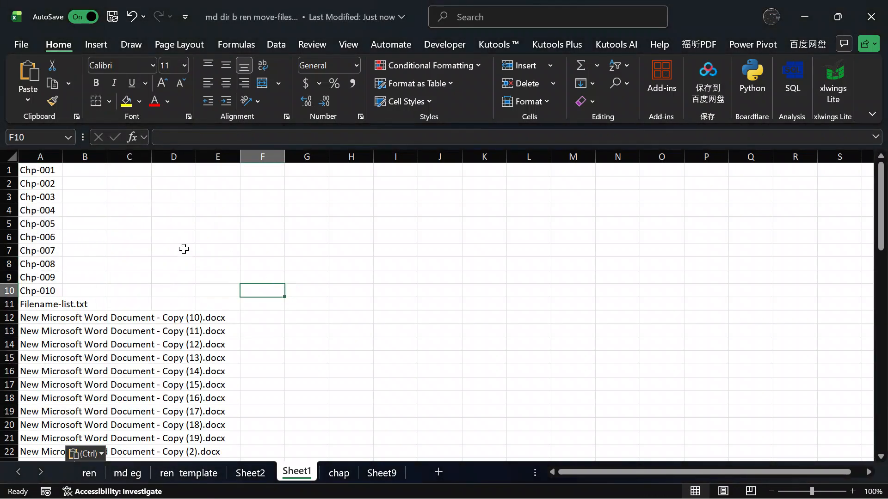
Step: Return to the ren sheet, review the DIR and *.* parts of the command in cell E4, and save the workbook
{"action": "left_click", "coordinate": [125, 472]}
{"action": "left_click", "coordinate": [178, 472]}
{"action": "left_click", "coordinate": [96, 472]}
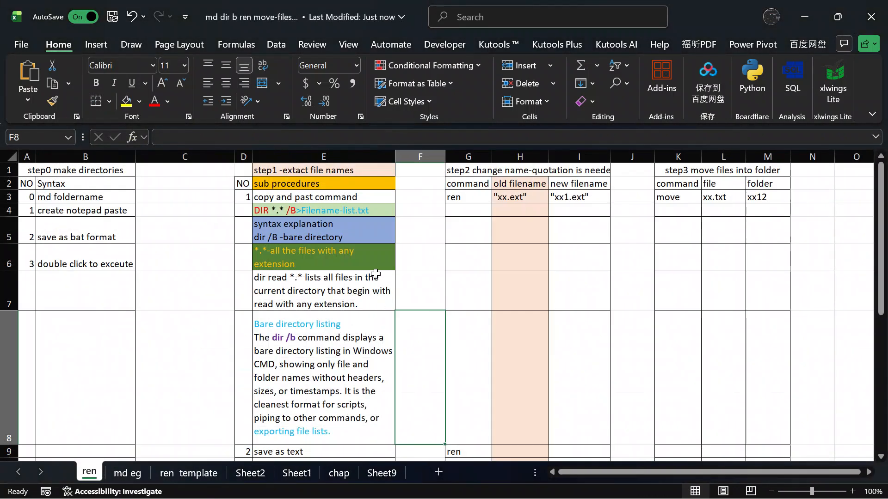
{"action": "triple_click", "coordinate": [312, 211]}
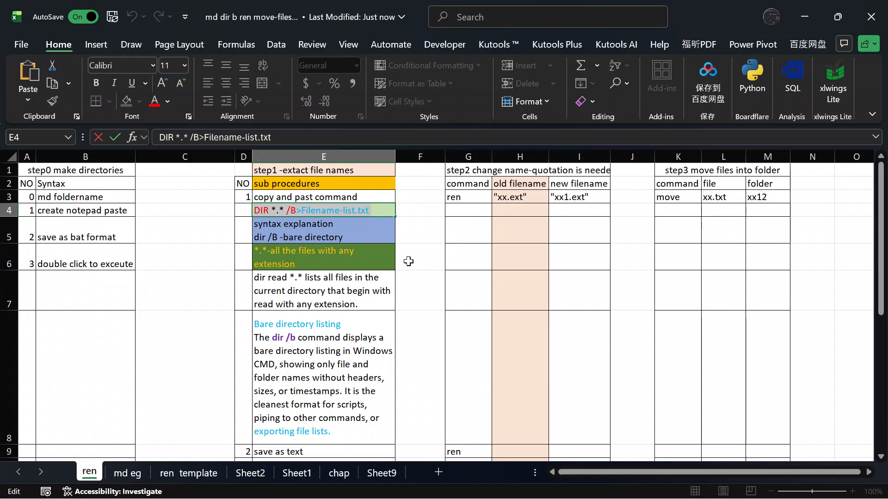
{"action": "left_click", "coordinate": [274, 212]}
{"action": "double_click", "coordinate": [269, 212]}
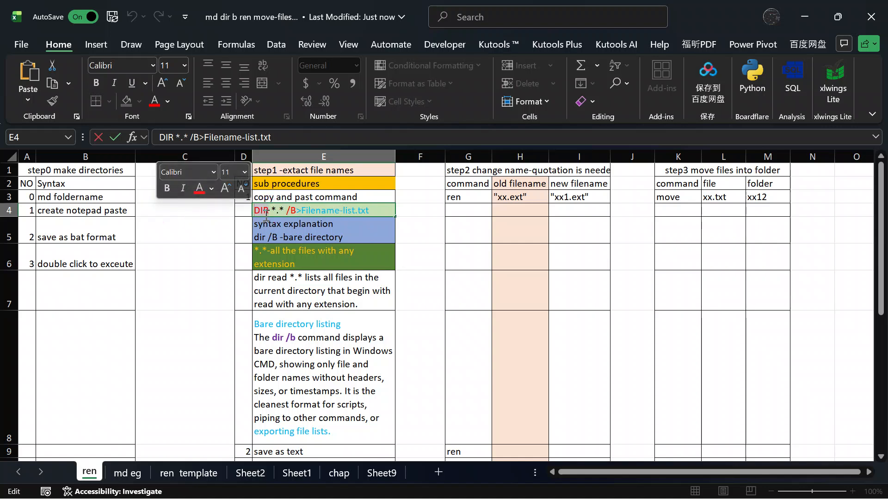
{"action": "double_click", "coordinate": [277, 211]}
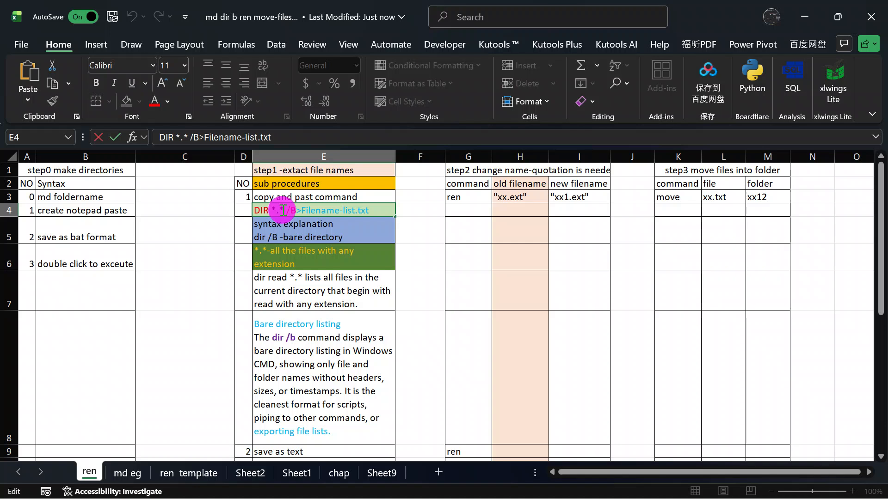
{"action": "left_click", "coordinate": [276, 211]}
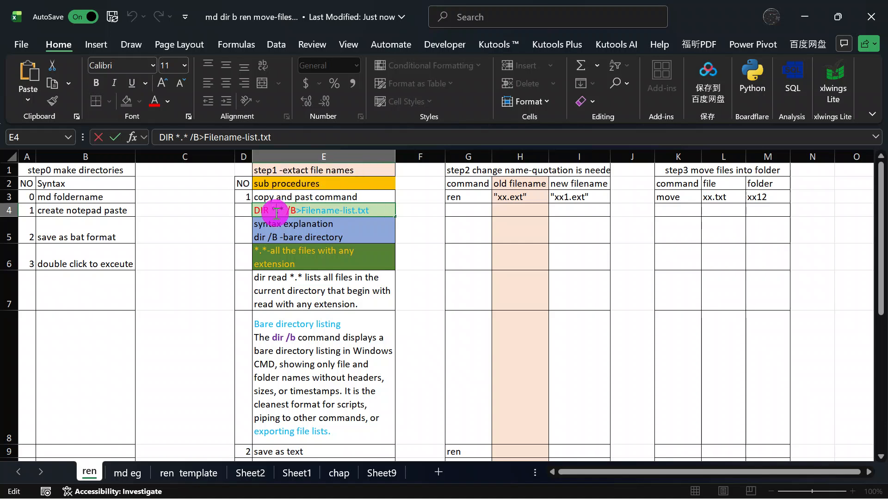
{"action": "left_click", "coordinate": [294, 234]}
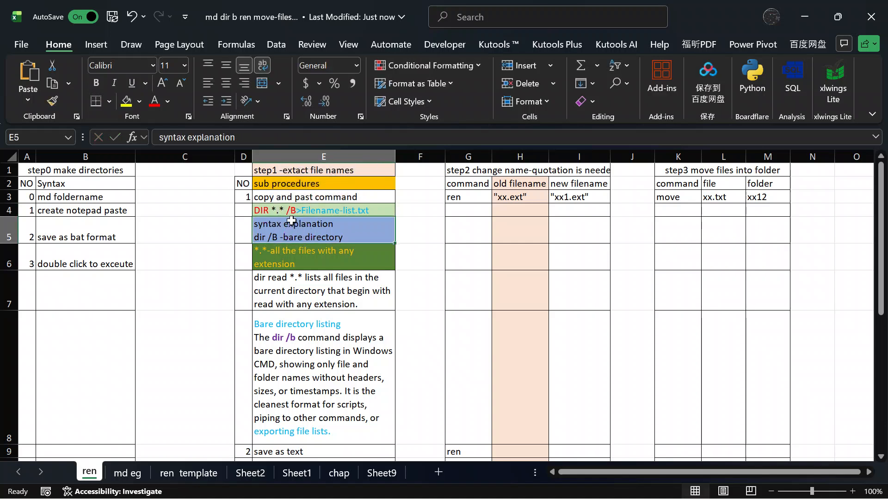
{"action": "double_click", "coordinate": [273, 206]}
{"action": "double_click", "coordinate": [276, 211]}
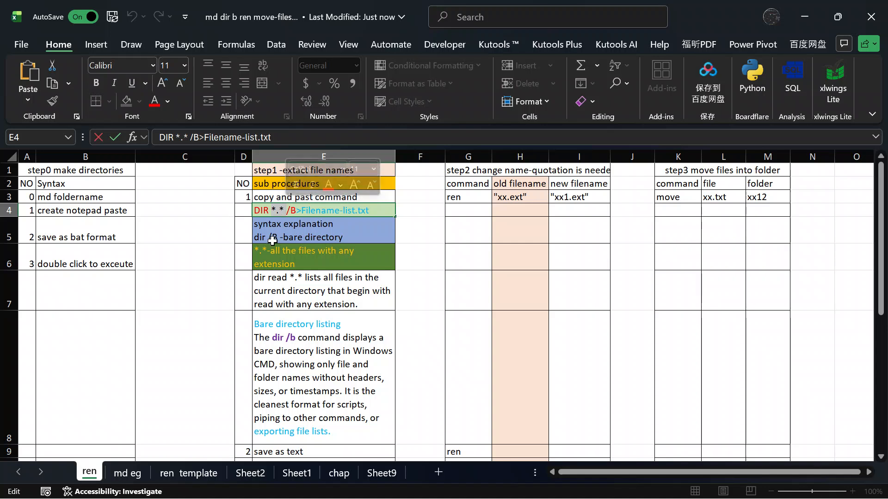
{"action": "left_click", "coordinate": [295, 231]}
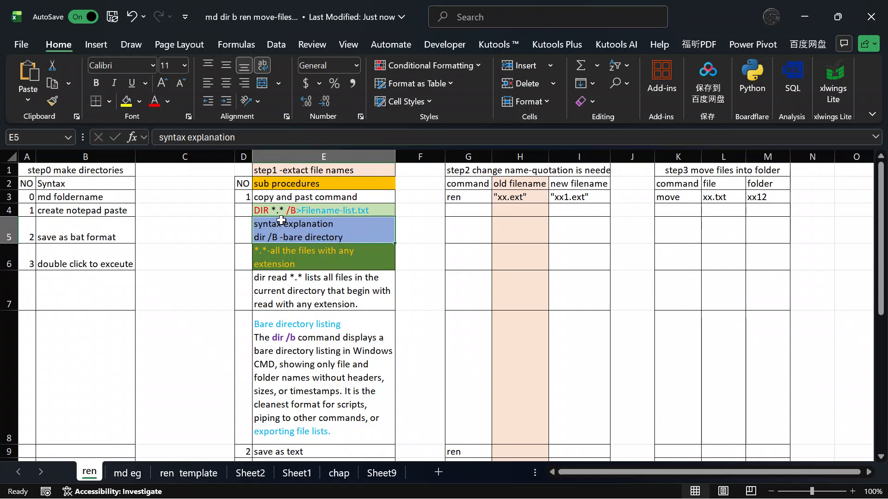
{"action": "key", "text": "ctrl+s"}
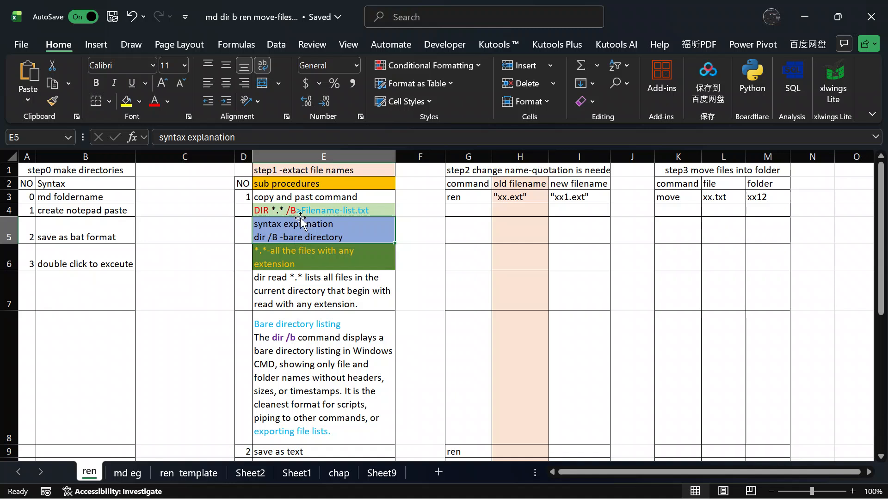
Step: Examine the *.*, /B and >Filename-list.txt parts of the command in E4 against the syntax explanations in the cells below
{"action": "double_click", "coordinate": [269, 211]}
{"action": "left_click_drag", "start_coordinate": [271, 210], "coordinate": [284, 210]}
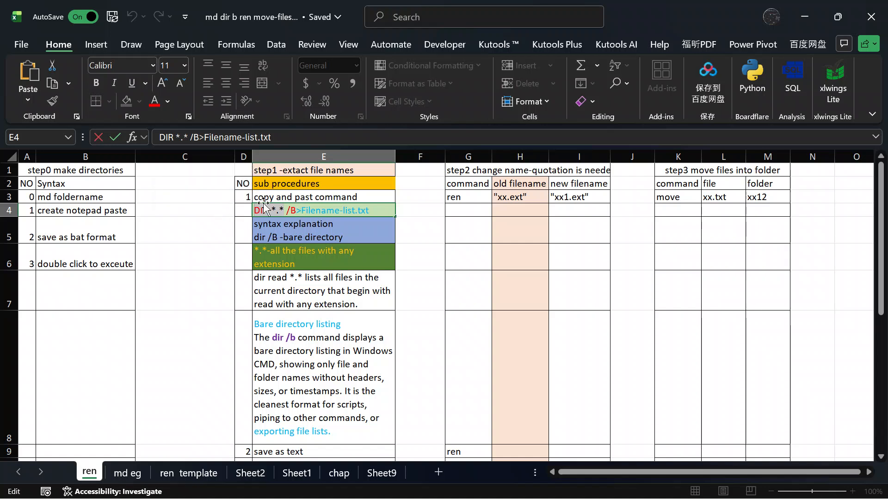
{"action": "left_click_drag", "start_coordinate": [271, 214], "coordinate": [285, 213]}
{"action": "left_click", "coordinate": [314, 265]}
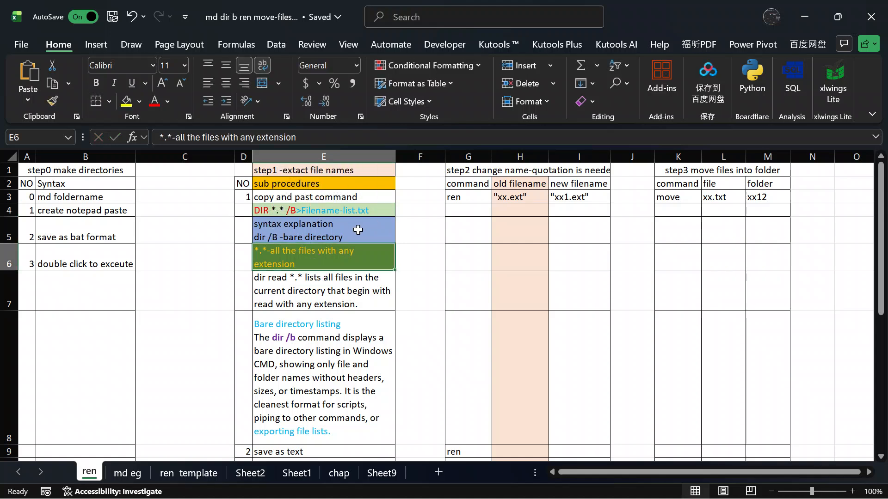
{"action": "double_click", "coordinate": [295, 211]}
{"action": "left_click_drag", "start_coordinate": [296, 210], "coordinate": [291, 211]}
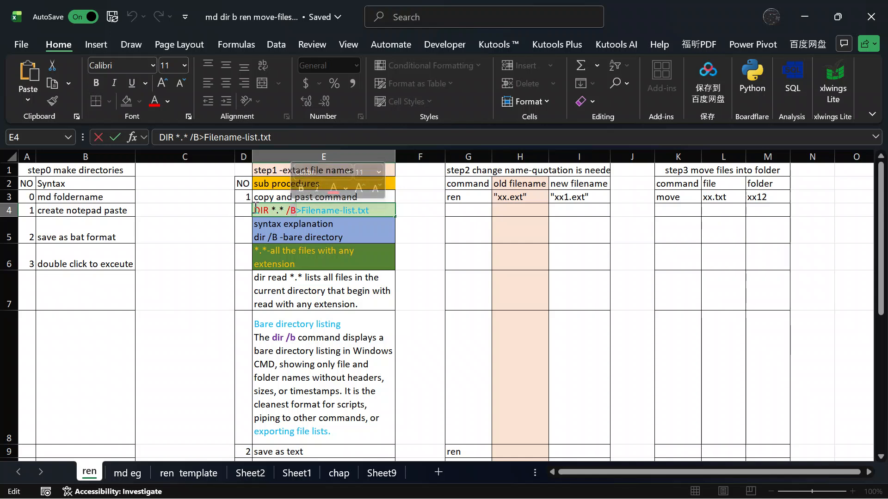
{"action": "double_click", "coordinate": [255, 210]}
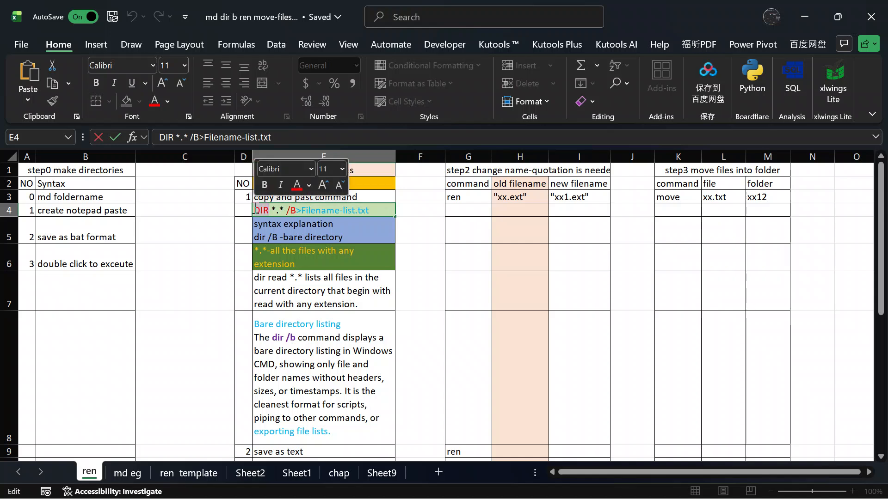
{"action": "left_click", "coordinate": [291, 226]}
{"action": "double_click", "coordinate": [292, 211]}
{"action": "left_click", "coordinate": [278, 227]}
{"action": "double_click", "coordinate": [300, 209]}
{"action": "left_click_drag", "start_coordinate": [295, 210], "coordinate": [409, 205]}
{"action": "left_click", "coordinate": [300, 211]}
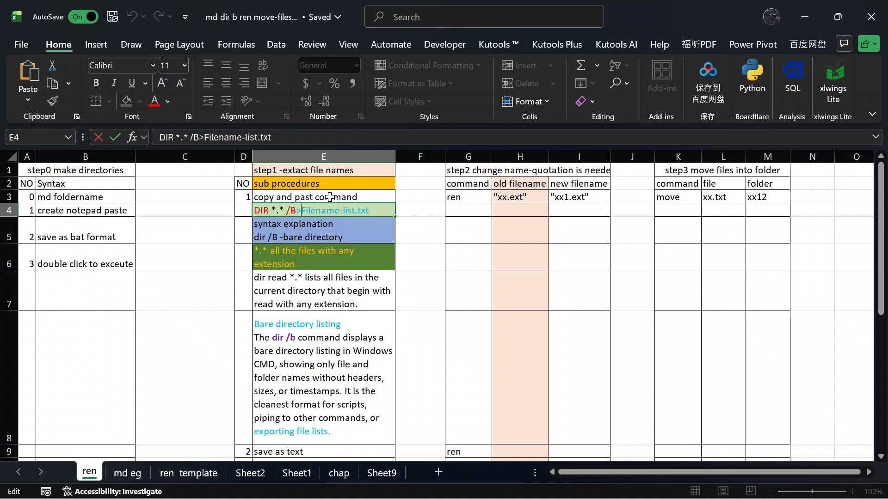
{"action": "left_click", "coordinate": [371, 226]}
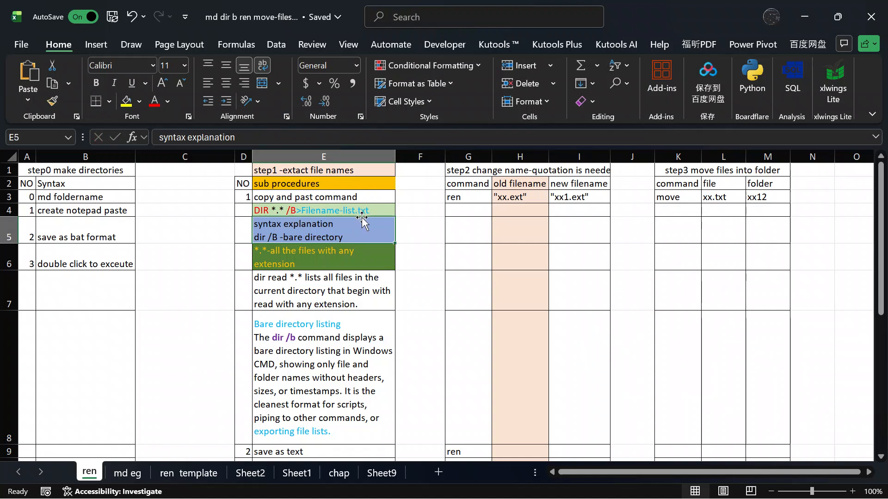
{"action": "left_click", "coordinate": [361, 210]}
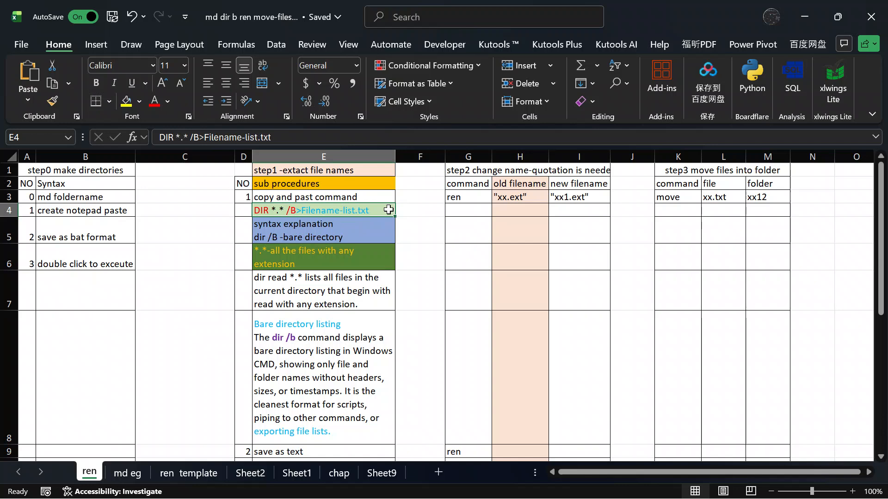
Step: On Sheet1, clear the Filename-list.txt entry from row 11, between the Chp folder names and the Word document names
{"action": "left_click", "coordinate": [304, 472]}
{"action": "left_click_drag", "start_coordinate": [393, 317], "coordinate": [384, 307]}
{"action": "right_click", "coordinate": [9, 305]}
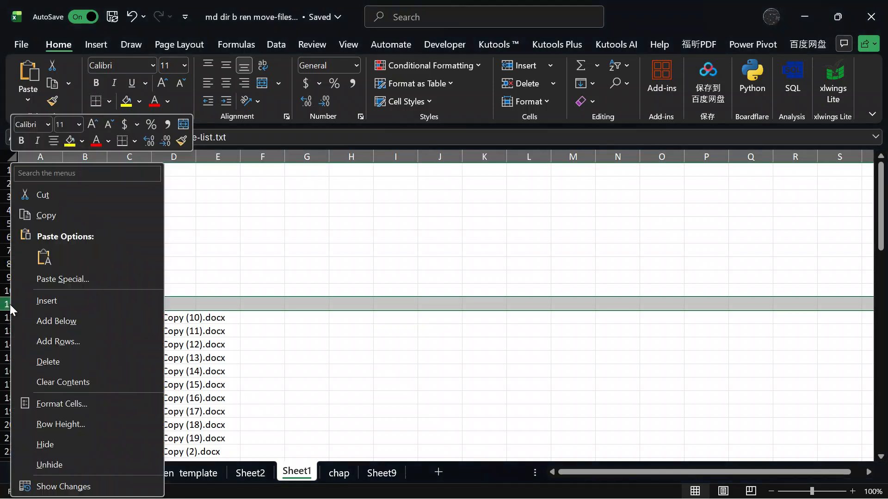
{"action": "left_click", "coordinate": [271, 278]}
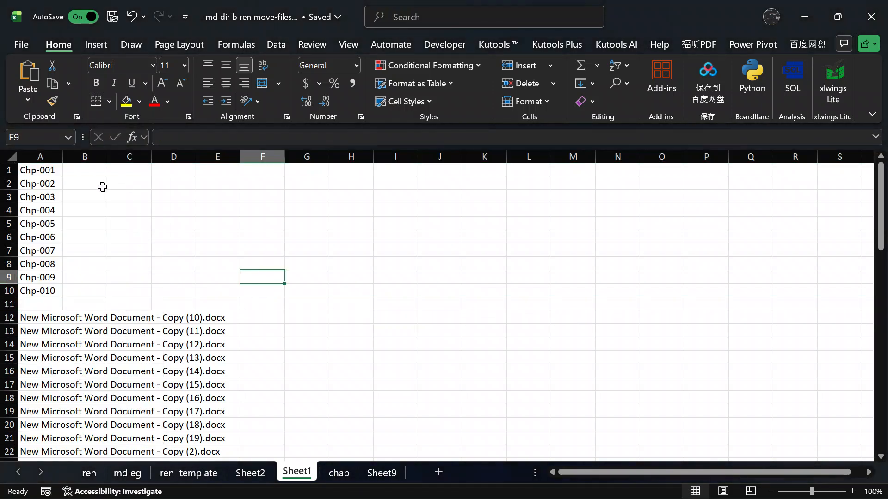
Step: Fit column A's width to its content and copy the Word document names in A12:A67
{"action": "double_click", "coordinate": [63, 157]}
{"action": "scroll", "coordinate": [355, 307], "scroll_direction": "down", "scroll_amount": 4}
{"action": "scroll", "coordinate": [337, 329], "scroll_direction": "up", "scroll_amount": 4}
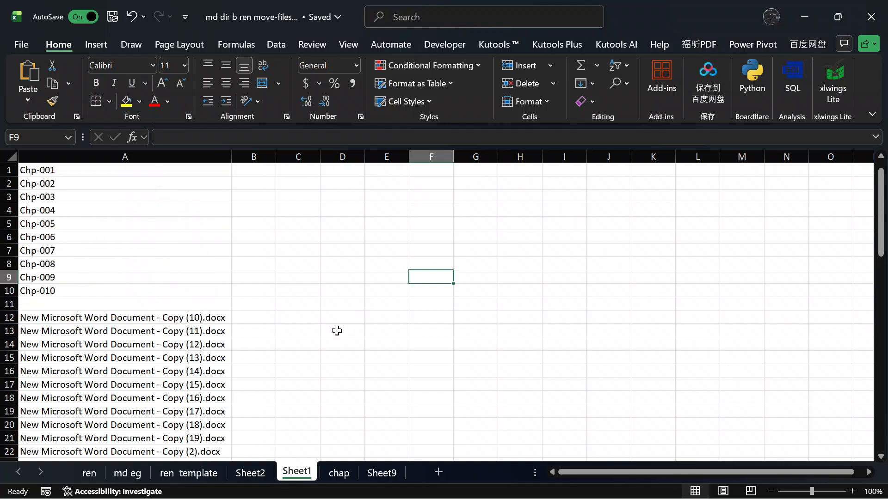
{"action": "left_click", "coordinate": [169, 321]}
{"action": "left_click_drag", "start_coordinate": [169, 321], "coordinate": [198, 418]}
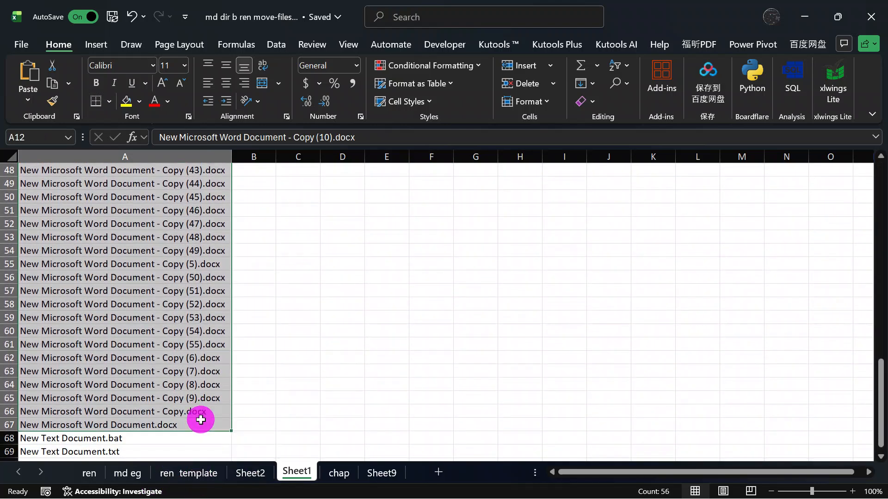
{"action": "right_click", "coordinate": [155, 416]}
{"action": "left_click", "coordinate": [196, 119]}
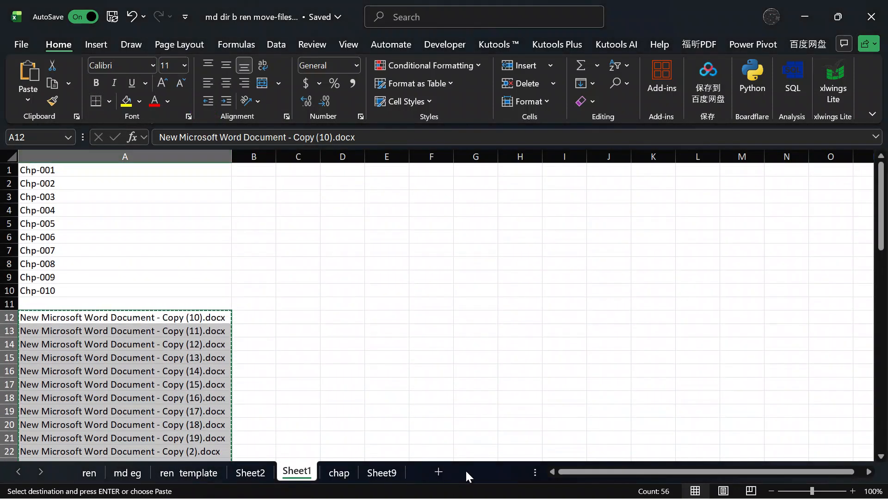
Step: Add a new worksheet after Sheet1, paste the copied names starting at J1, and fit column J's width to them
{"action": "left_click", "coordinate": [442, 474]}
{"action": "left_click", "coordinate": [425, 172]}
{"action": "right_click", "coordinate": [426, 171]}
{"action": "left_click", "coordinate": [511, 154]}
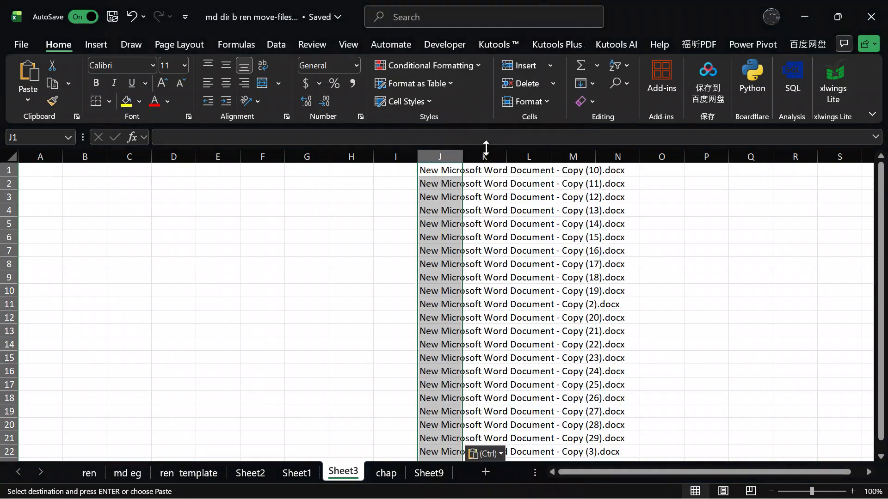
{"action": "double_click", "coordinate": [464, 154]}
{"action": "left_click", "coordinate": [581, 152]}
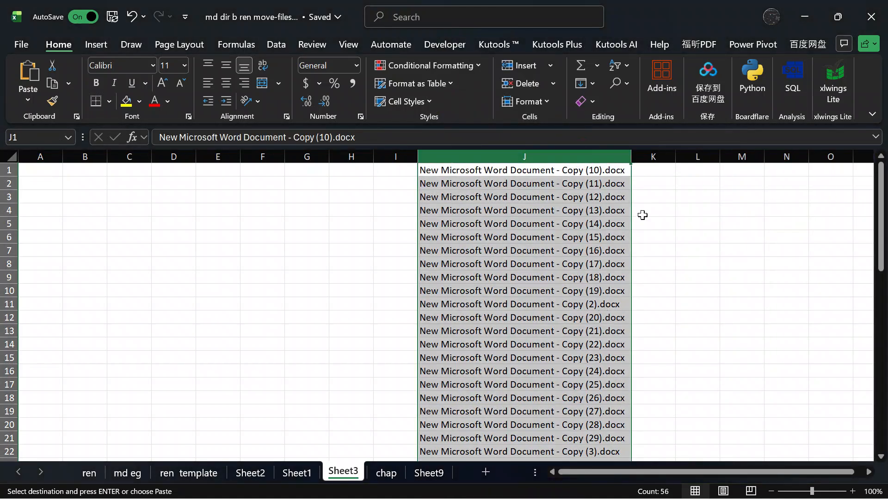
Step: Extract the file extension in K1 with =RIGHT(J1,5) and fill the formula down beside the whole list
{"action": "double_click", "coordinate": [648, 171]}
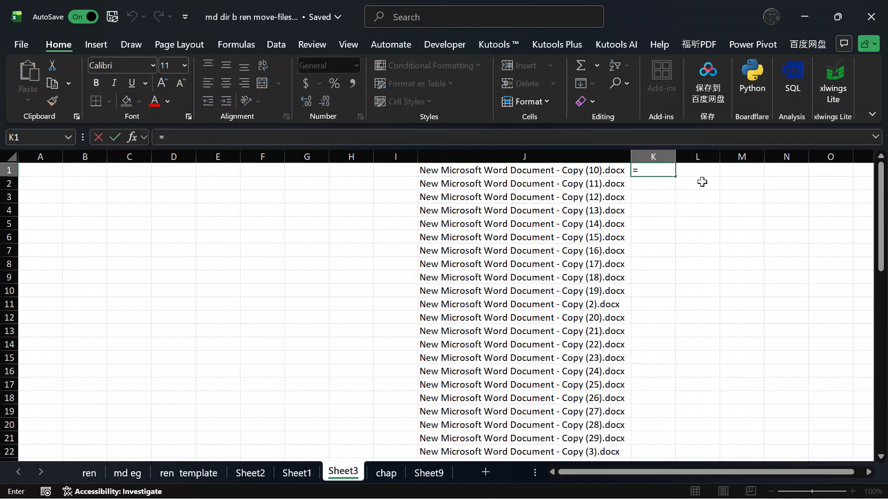
{"action": "type", "text": "="}
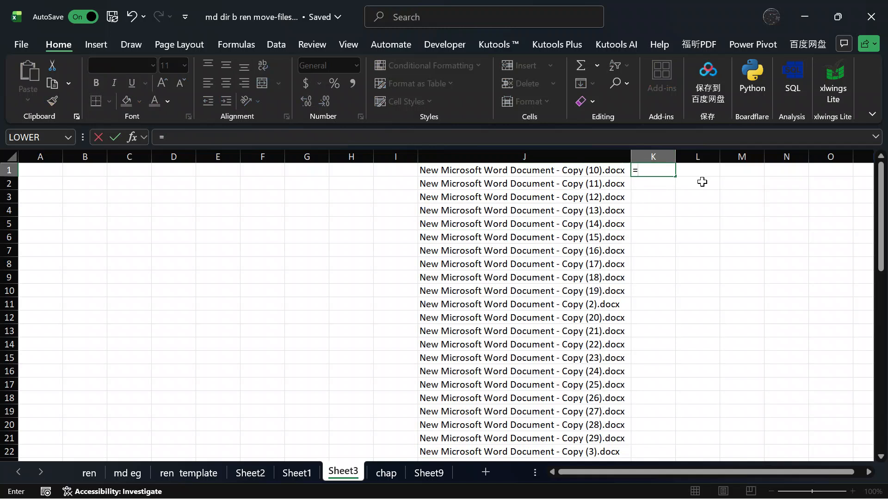
{"action": "type", "text": "ri"}
{"action": "key", "text": "Escape"}
{"action": "type", "text": "right("}
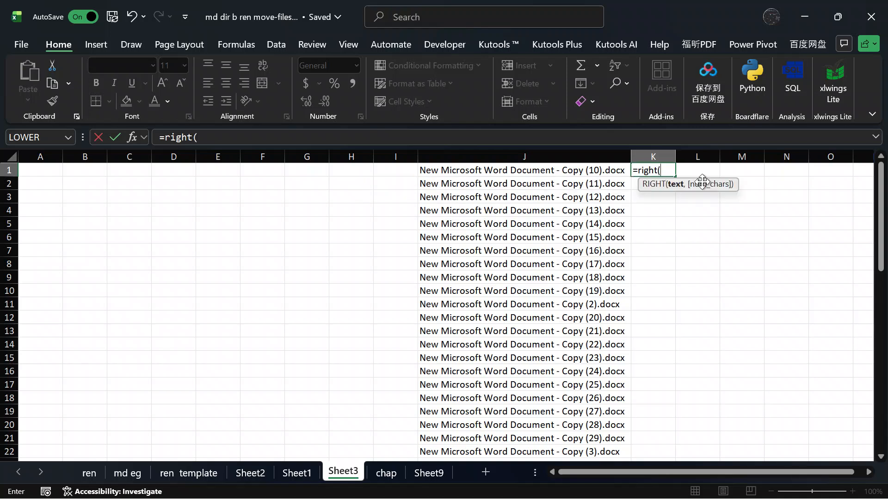
{"action": "left_click", "coordinate": [591, 171]}
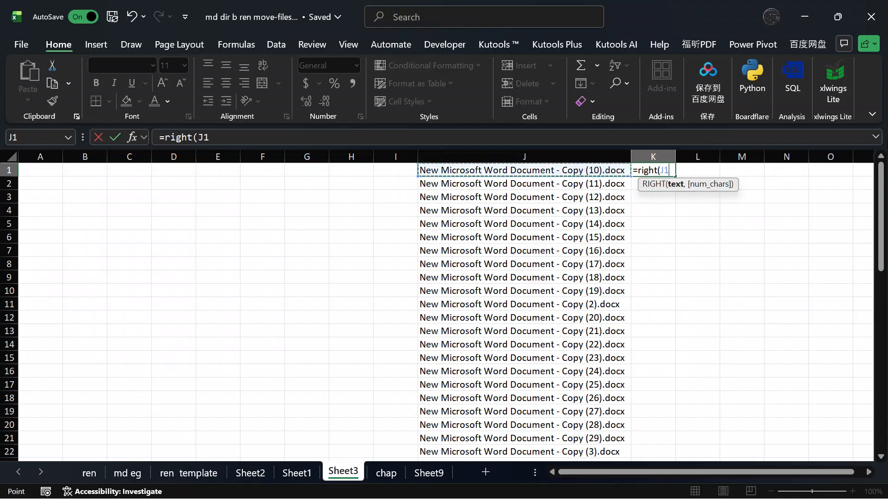
{"action": "type", "text": ","}
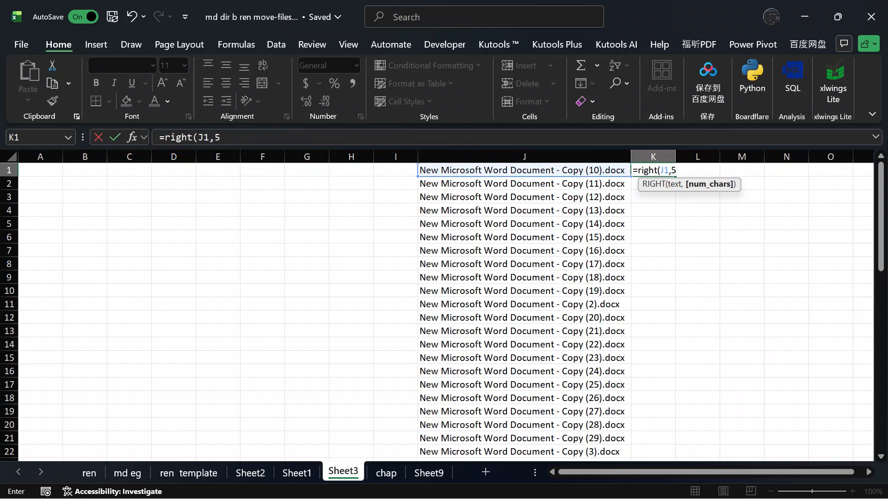
{"action": "type", "text": "5"}
{"action": "key", "text": "Return"}
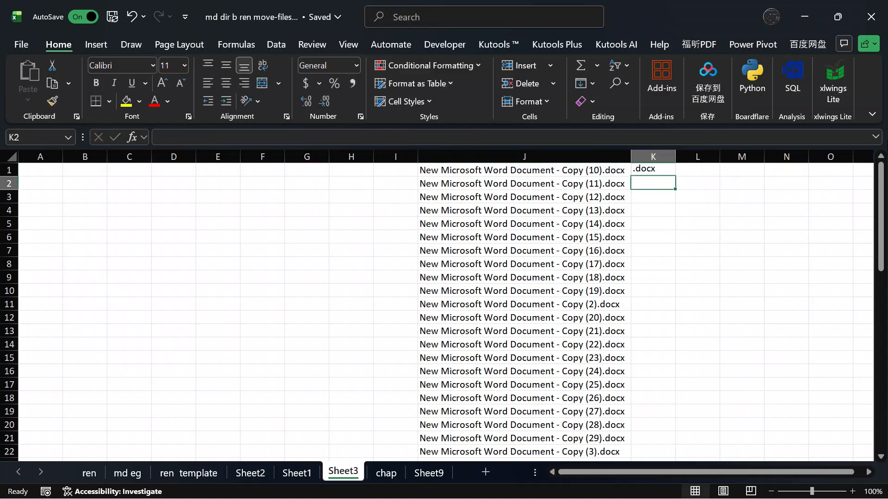
{"action": "left_click", "coordinate": [657, 174]}
{"action": "double_click", "coordinate": [674, 176]}
Step: Copy the extensions in column K, paste them as values into column A, and fit column A's width
{"action": "left_click", "coordinate": [654, 156]}
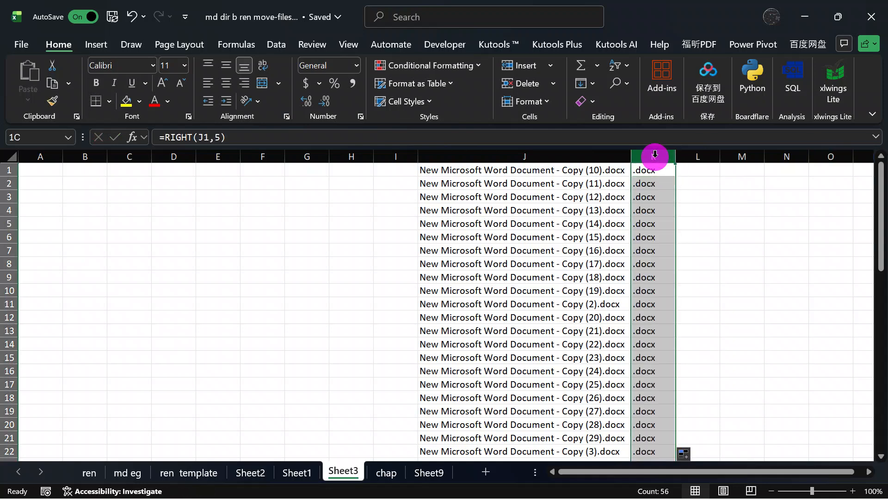
{"action": "right_click", "coordinate": [655, 158]}
{"action": "left_click", "coordinate": [690, 207]}
{"action": "left_click", "coordinate": [46, 158]}
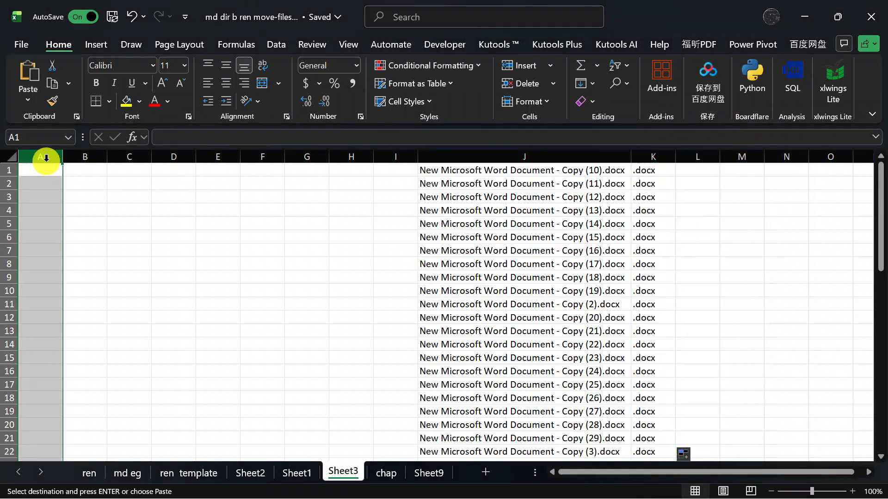
{"action": "right_click", "coordinate": [46, 158]}
{"action": "left_click", "coordinate": [80, 254]}
{"action": "left_click", "coordinate": [166, 252]}
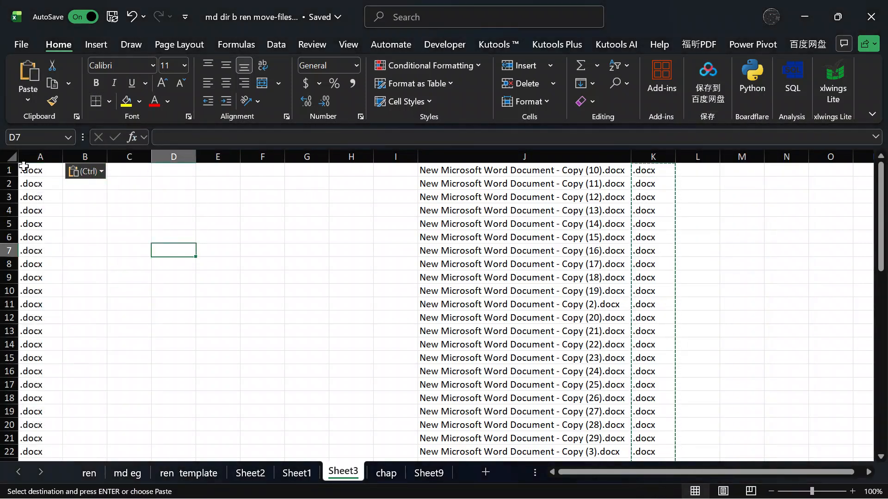
{"action": "double_click", "coordinate": [63, 157]}
{"action": "left_click", "coordinate": [264, 222]}
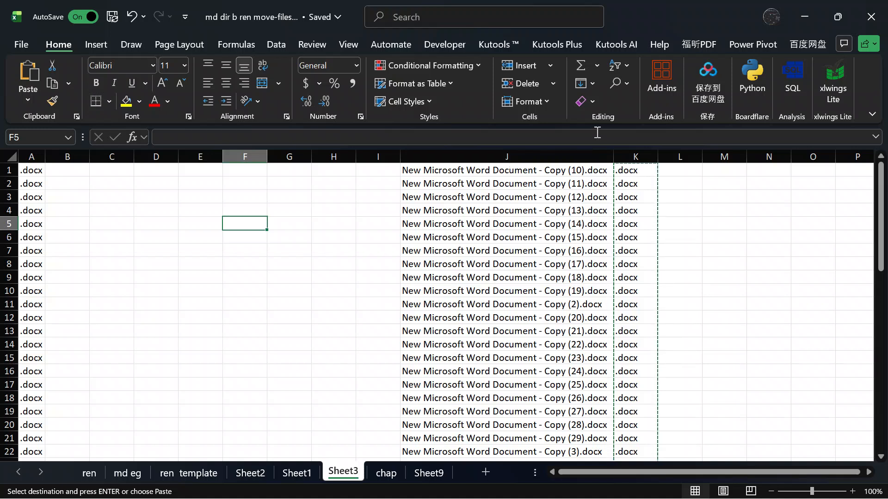
Step: Split the file names in column J with Text to Columns, delimited by spaces, replacing the existing data in the adjacent columns
{"action": "left_click", "coordinate": [594, 157]}
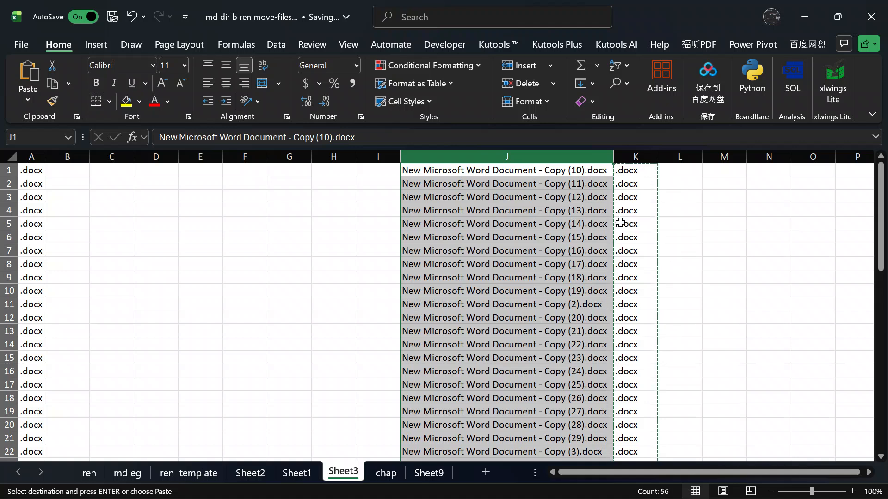
{"action": "left_click", "coordinate": [266, 44]}
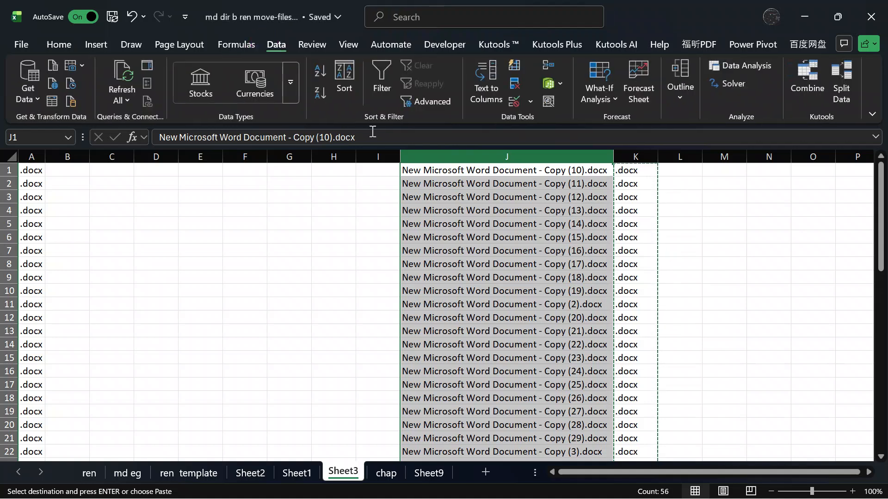
{"action": "left_click", "coordinate": [484, 99]}
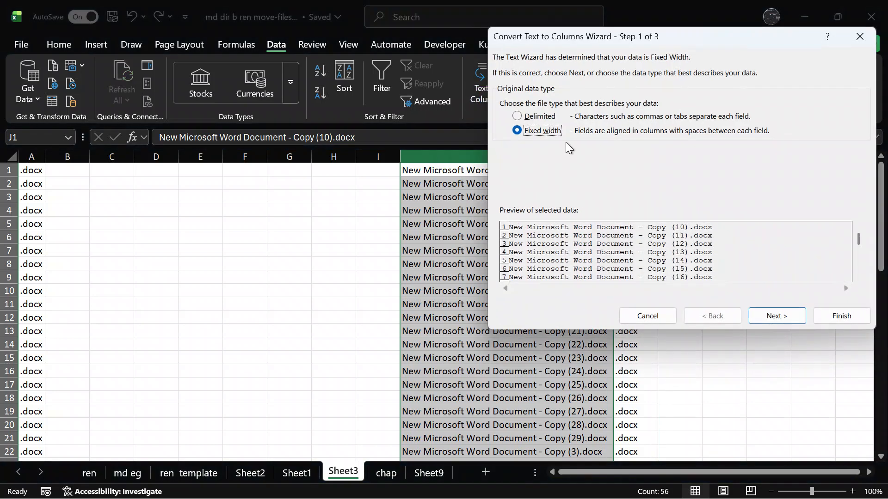
{"action": "left_click", "coordinate": [544, 117]}
{"action": "left_click", "coordinate": [776, 316]}
{"action": "left_click", "coordinate": [505, 134]}
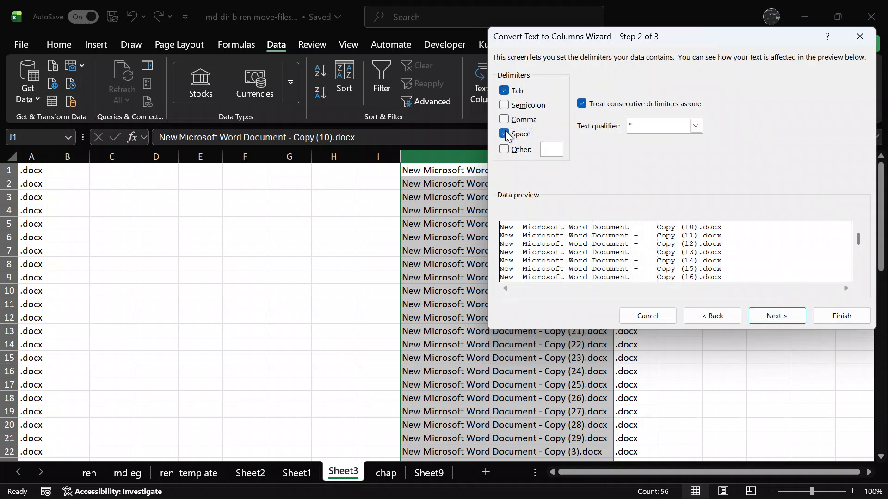
{"action": "left_click_drag", "start_coordinate": [700, 39], "coordinate": [251, 85]}
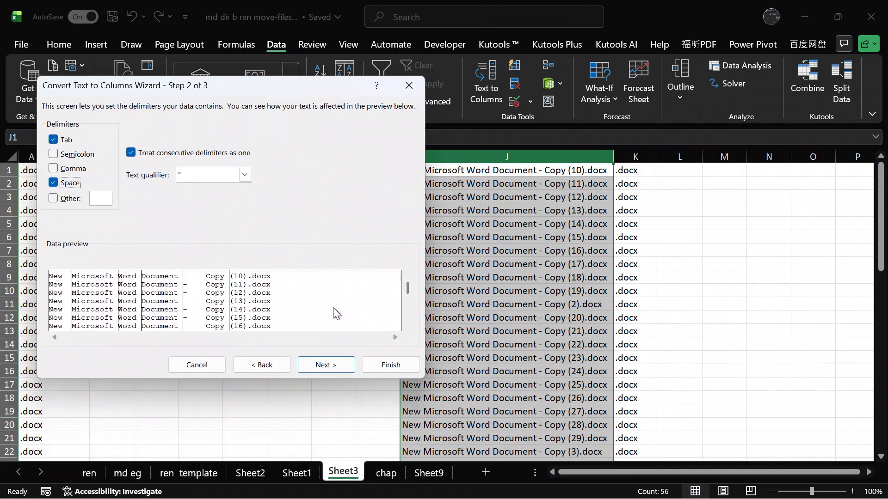
{"action": "left_click", "coordinate": [324, 363]}
{"action": "left_click", "coordinate": [401, 362]}
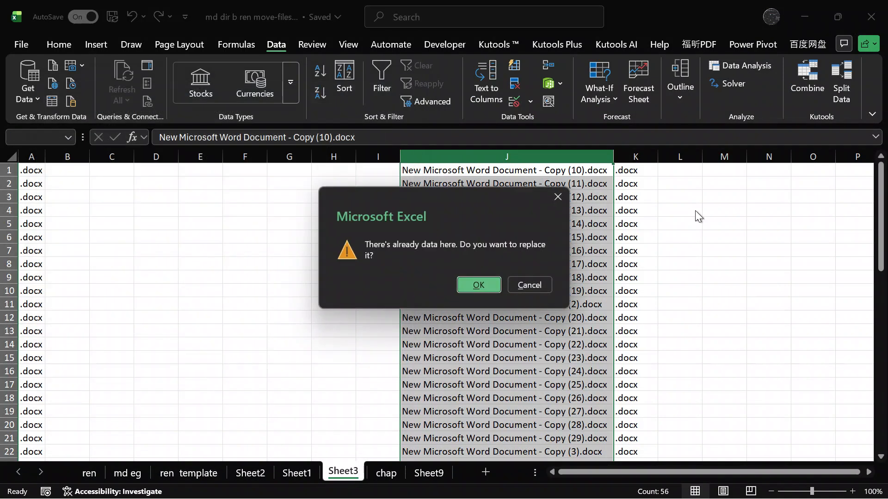
{"action": "left_click", "coordinate": [478, 284]}
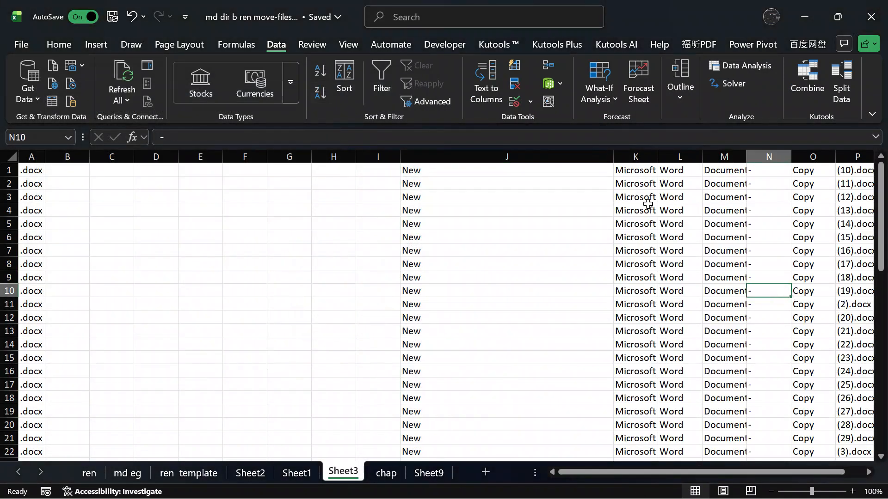
Step: Fit column M's width and delete columns J to L containing New, Microsoft and Word
{"action": "double_click", "coordinate": [747, 159]}
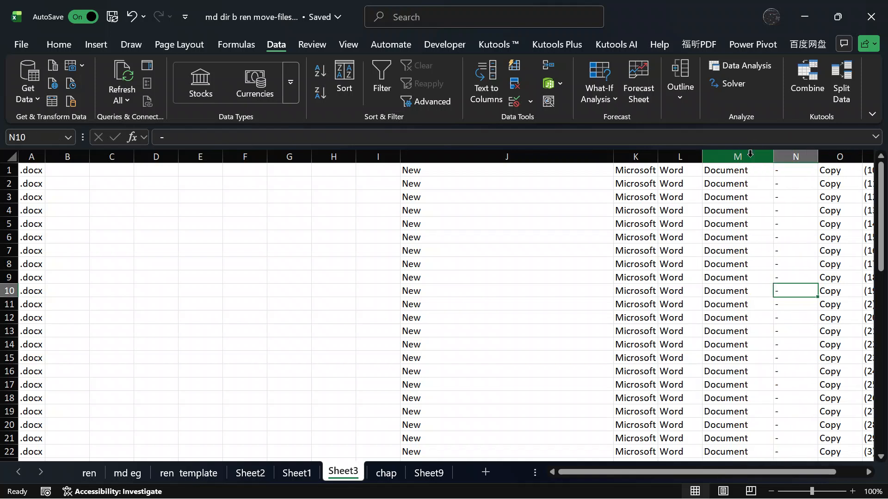
{"action": "left_click", "coordinate": [673, 159]}
{"action": "left_click_drag", "start_coordinate": [673, 158], "coordinate": [418, 198]}
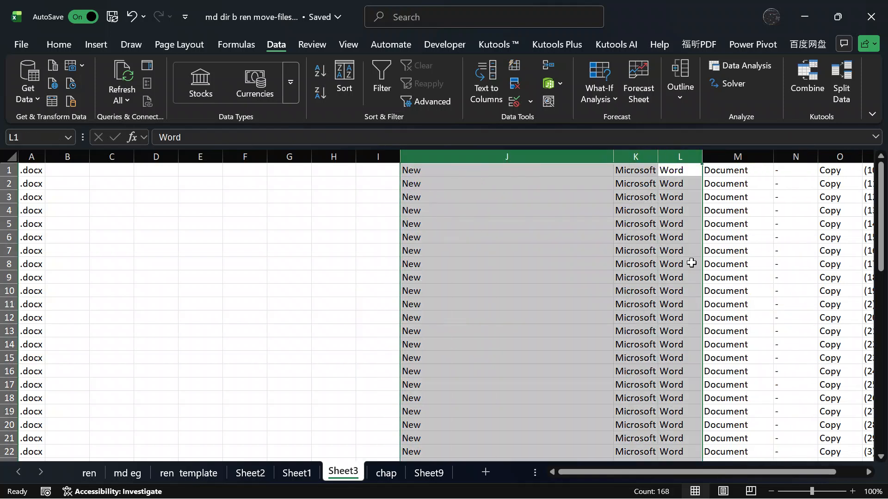
{"action": "right_click", "coordinate": [499, 209]}
{"action": "left_click", "coordinate": [531, 359]}
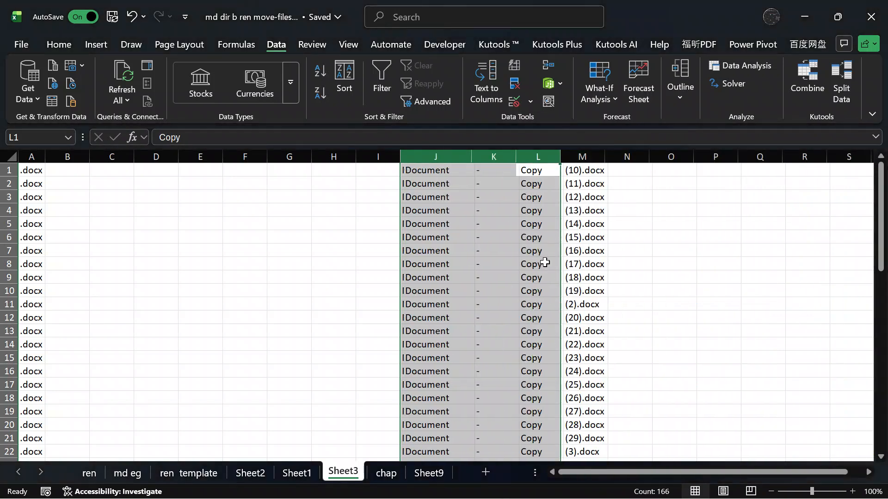
{"action": "left_click", "coordinate": [537, 264]}
Step: Copy the Document entries in J1:J55 into column B starting at B1, and fit column B's width
{"action": "left_click_drag", "start_coordinate": [440, 174], "coordinate": [460, 421]}
{"action": "left_click", "coordinate": [474, 261]}
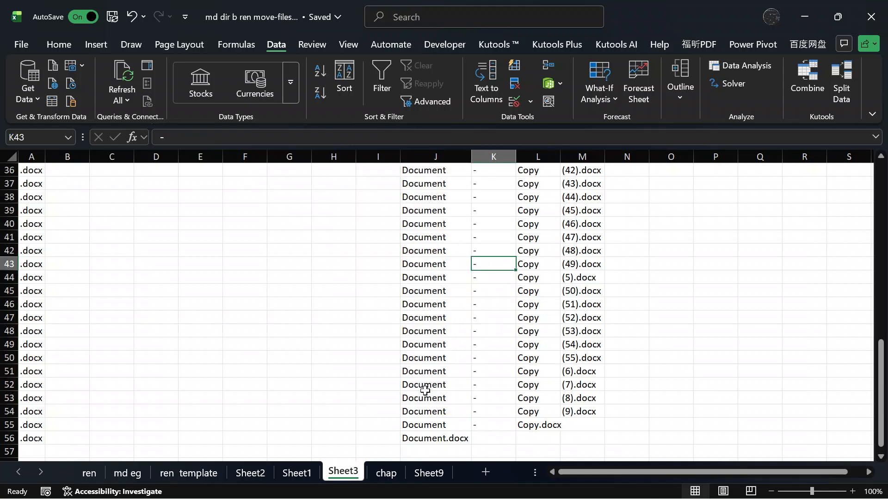
{"action": "left_click", "coordinate": [424, 412]}
{"action": "left_click", "coordinate": [441, 424]}
{"action": "key", "text": "ctrl+shift+Up"}
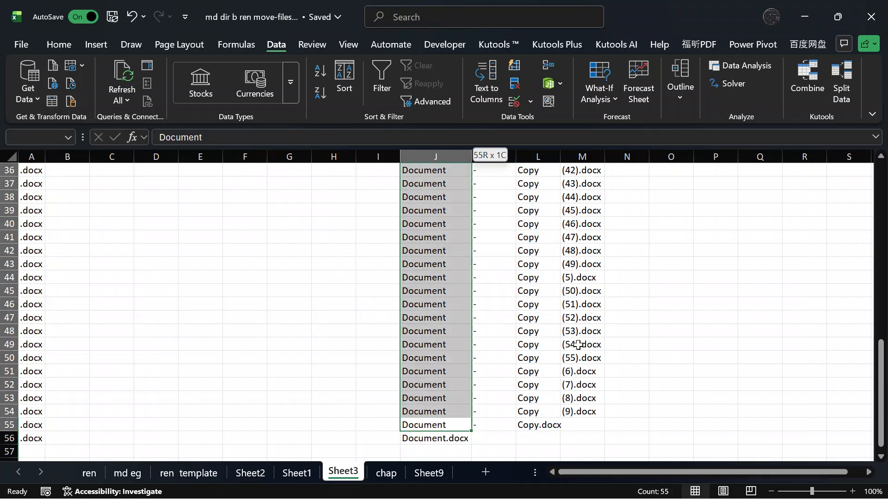
{"action": "right_click", "coordinate": [447, 240]}
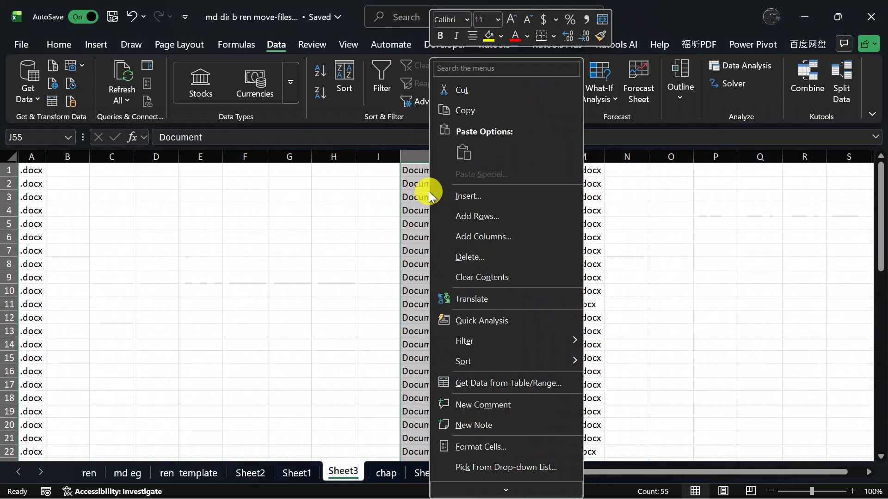
{"action": "left_click", "coordinate": [462, 108]}
{"action": "scroll", "coordinate": [87, 176], "scroll_direction": "down", "scroll_amount": 14}
{"action": "scroll", "coordinate": [88, 176], "scroll_direction": "up", "scroll_amount": 14}
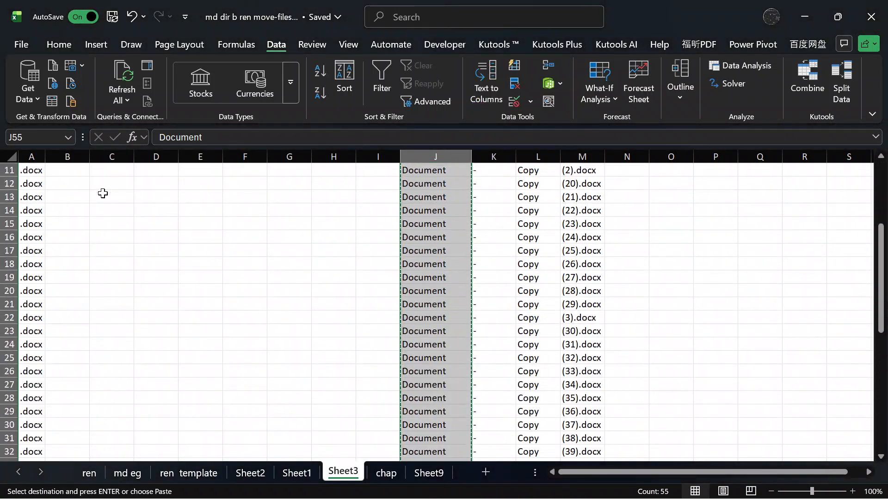
{"action": "left_click", "coordinate": [65, 171]}
{"action": "right_click", "coordinate": [70, 171]}
{"action": "left_click", "coordinate": [123, 152]}
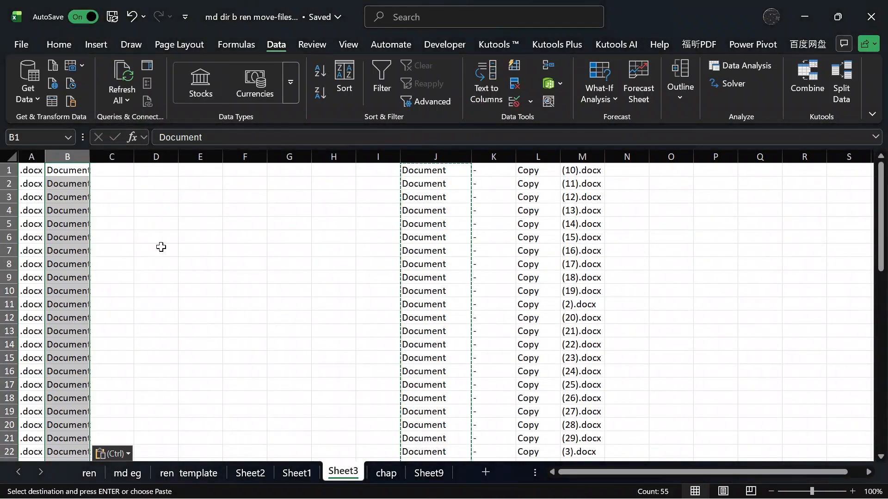
{"action": "left_click_drag", "start_coordinate": [161, 245], "coordinate": [161, 237]}
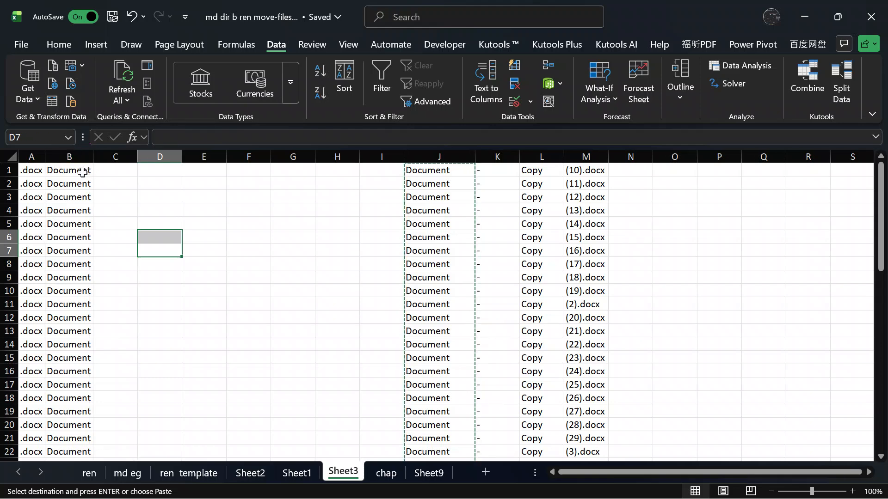
Step: Cut column B with the Document entries and insert it before the .docx column A
{"action": "right_click", "coordinate": [65, 157]}
{"action": "left_click", "coordinate": [99, 189]}
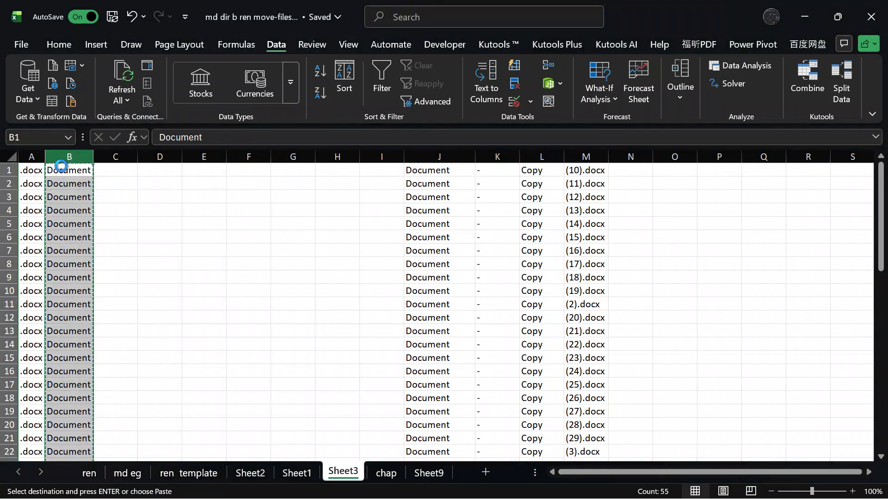
{"action": "left_click", "coordinate": [32, 157]}
{"action": "right_click", "coordinate": [33, 157]}
{"action": "left_click", "coordinate": [112, 296]}
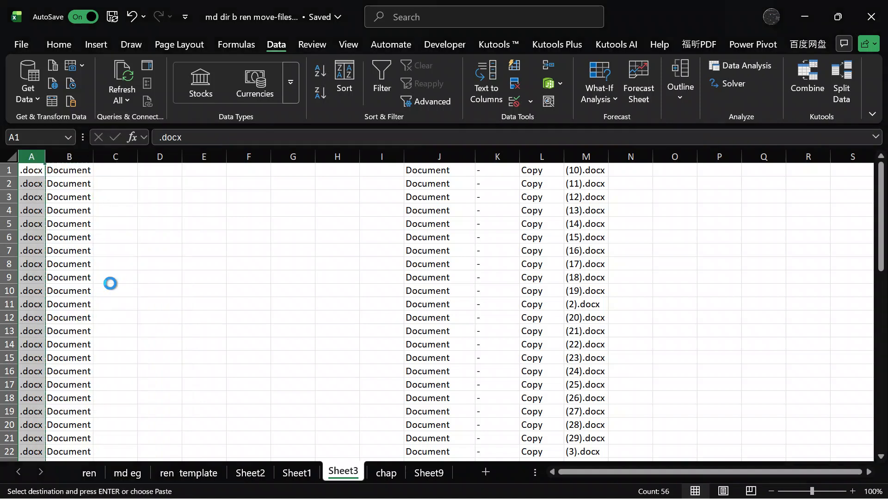
Step: Enter the formula =A1&B1 in C1 to join Document with its .docx extension
{"action": "left_click", "coordinate": [145, 180]}
{"action": "double_click", "coordinate": [122, 168]}
{"action": "type", "text": "="}
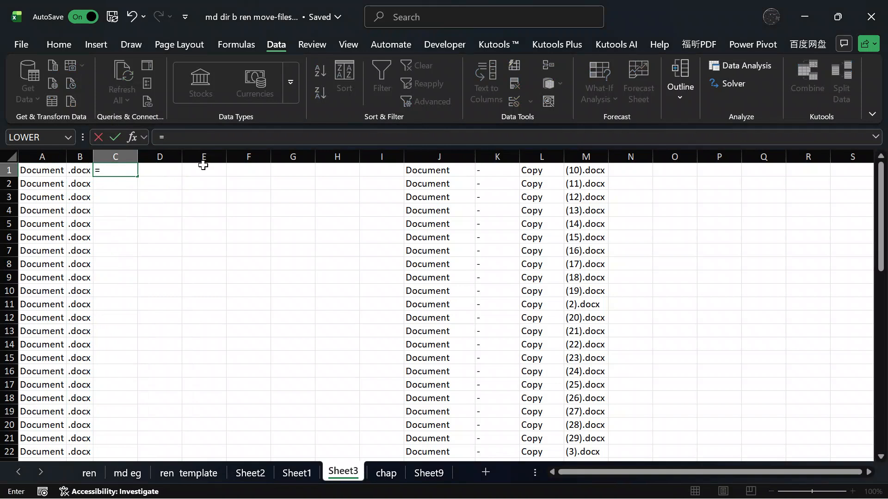
{"action": "left_click", "coordinate": [35, 172]}
{"action": "type", "text": "&"}
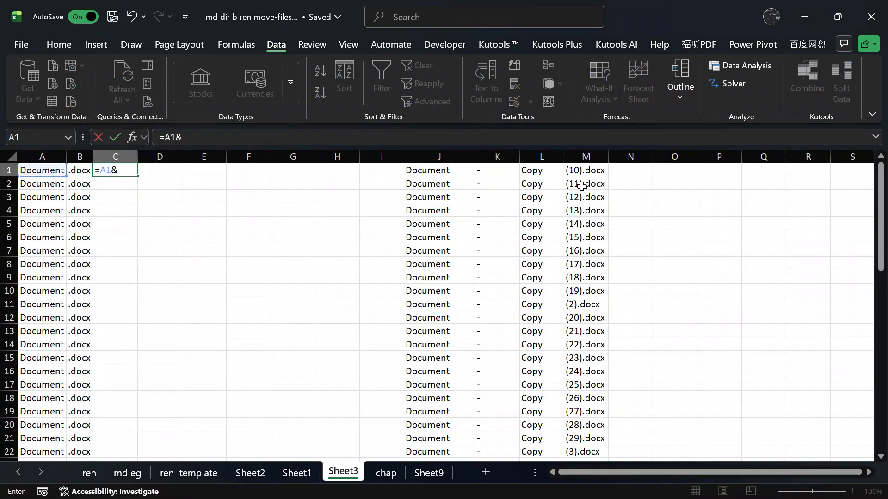
{"action": "left_click", "coordinate": [79, 171]}
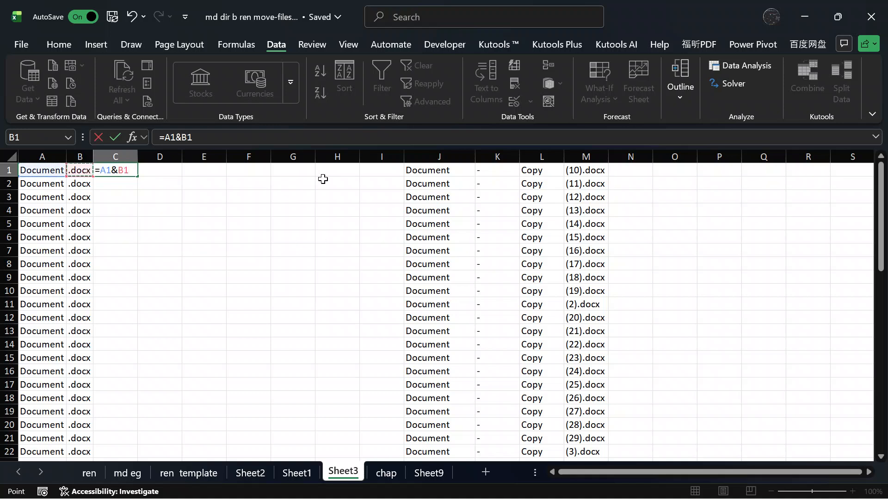
{"action": "key", "text": "Return"}
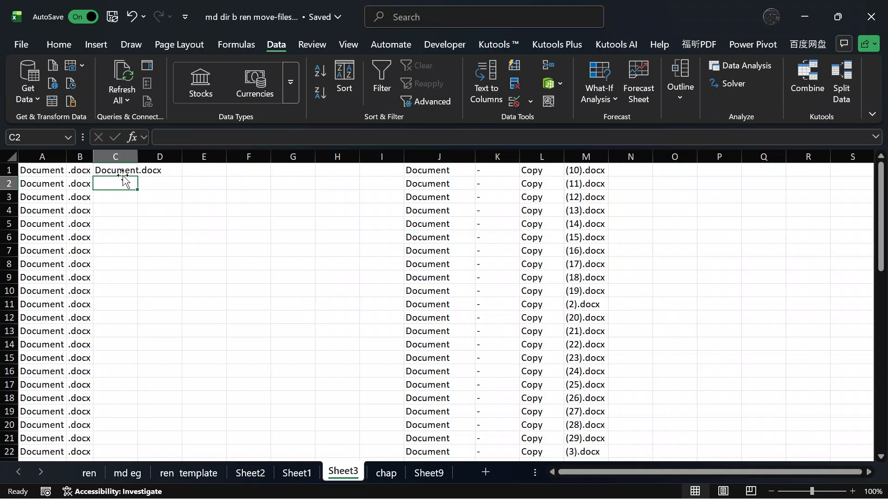
Step: Fill the C1 formula down column C alongside the data and fit the column's width
{"action": "left_click", "coordinate": [121, 170]}
{"action": "left_click_drag", "start_coordinate": [138, 177], "coordinate": [139, 178]}
{"action": "double_click", "coordinate": [139, 178]}
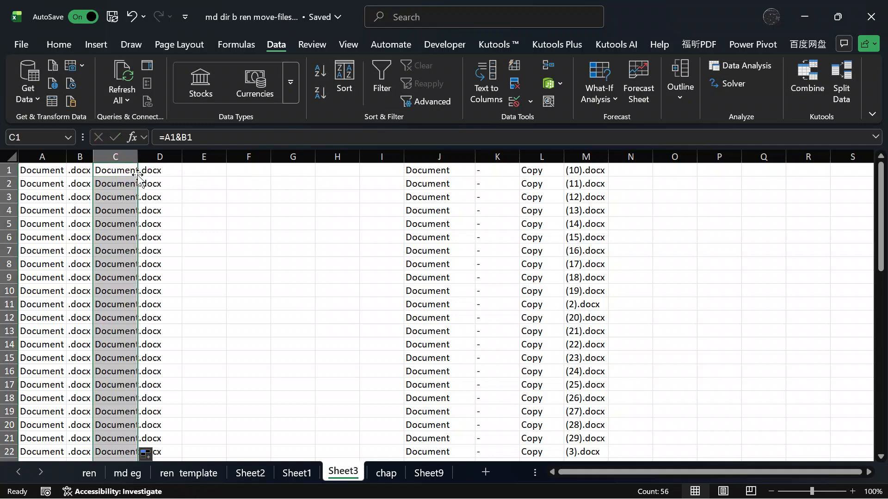
{"action": "double_click", "coordinate": [138, 156]}
{"action": "left_click", "coordinate": [286, 299]}
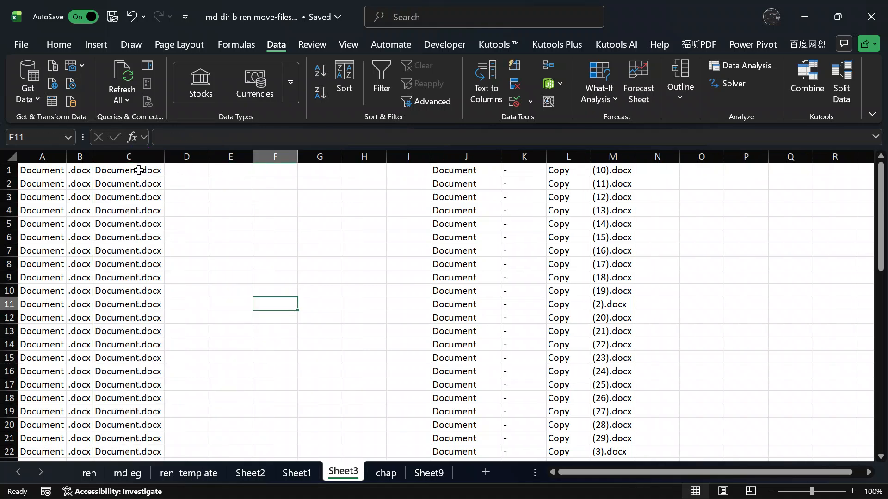
Step: Insert an empty column before column A with the Document entries
{"action": "right_click", "coordinate": [38, 159]}
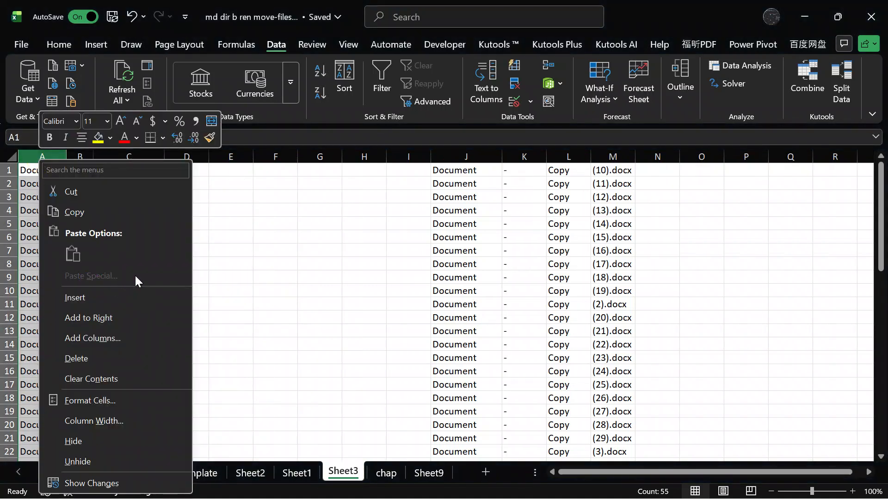
{"action": "left_click", "coordinate": [93, 297]}
{"action": "left_click", "coordinate": [243, 264]}
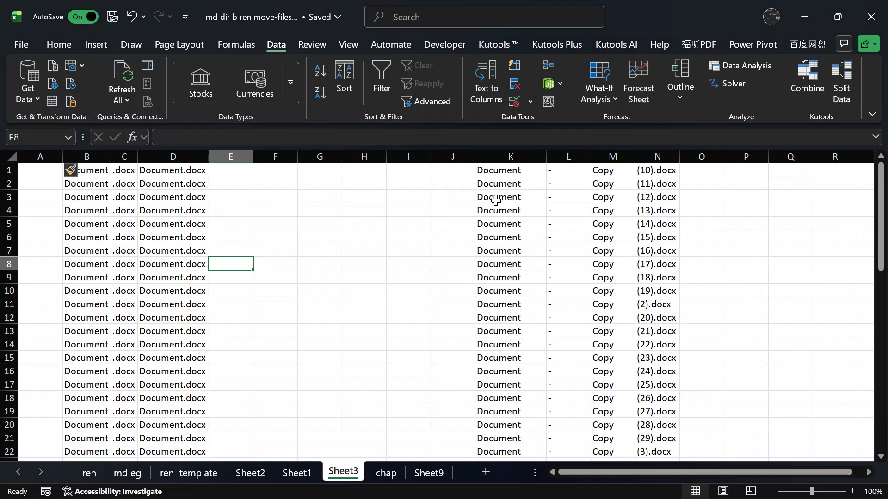
Step: Enter Math in I1, linalge in J1 and matrix in K1
{"action": "left_click", "coordinate": [408, 172]}
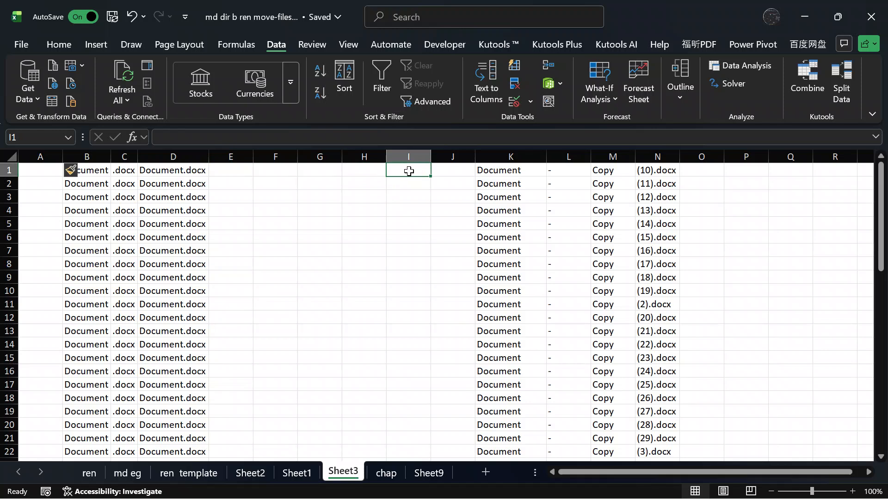
{"action": "type", "text": "M"}
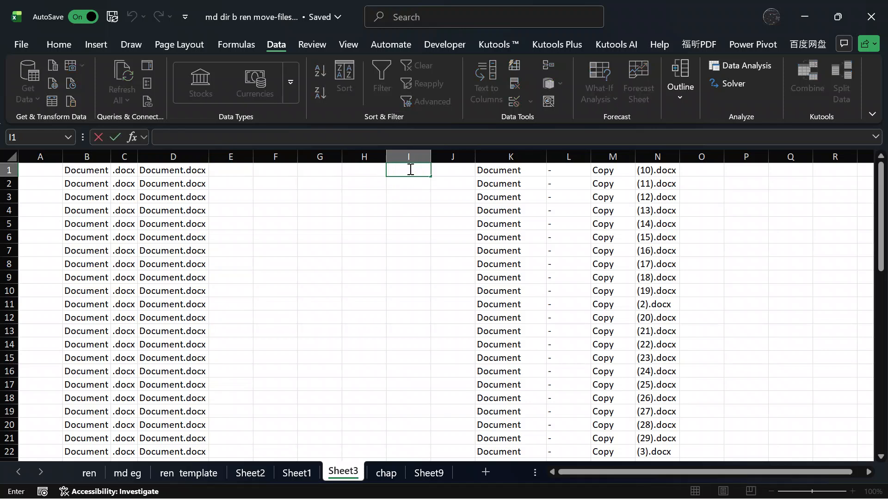
{"action": "key", "text": "Caps_Lock"}
{"action": "key", "text": "Tab"}
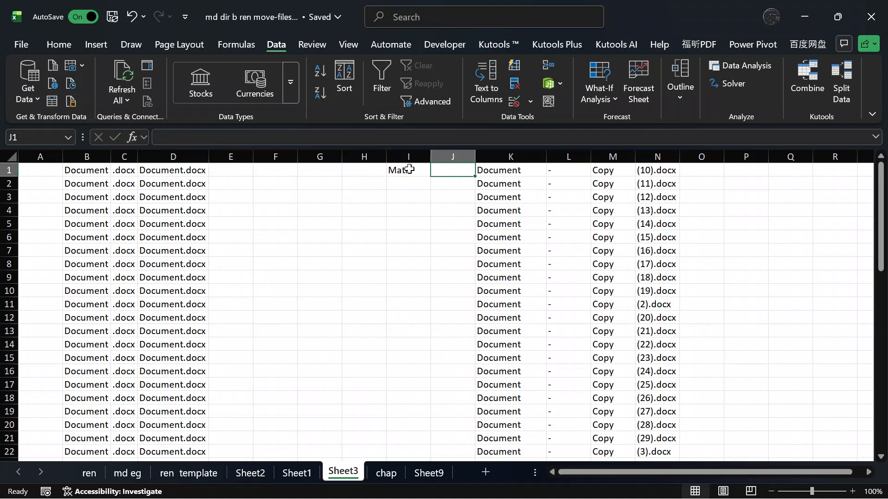
{"action": "type", "text": "li"}
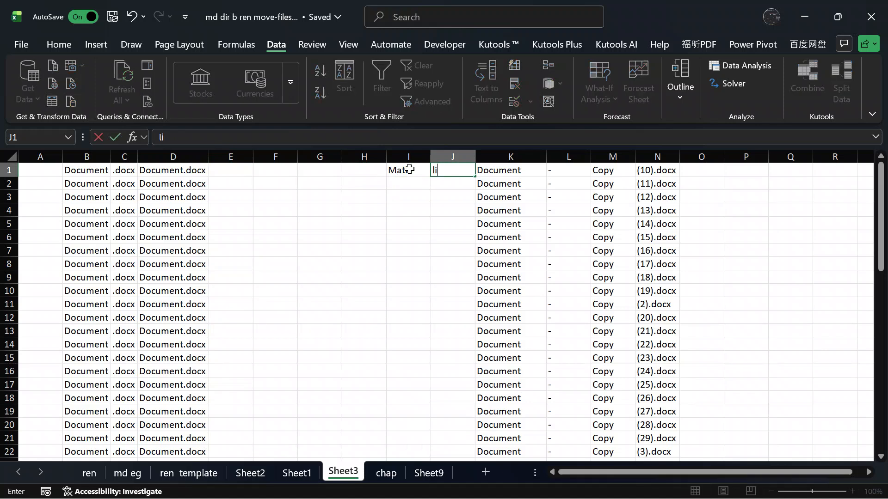
{"action": "type", "text": "nalge"}
{"action": "key", "text": "Tab"}
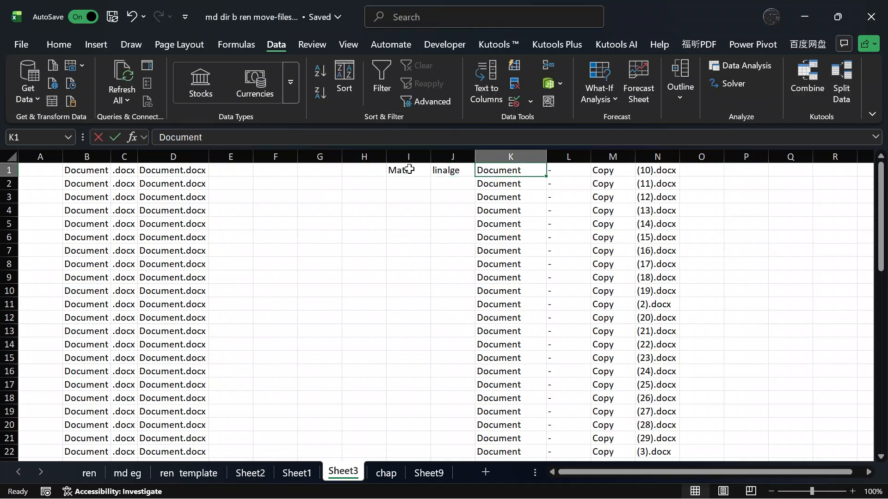
{"action": "key", "text": "BackSpace"}
{"action": "type", "text": "matr"}
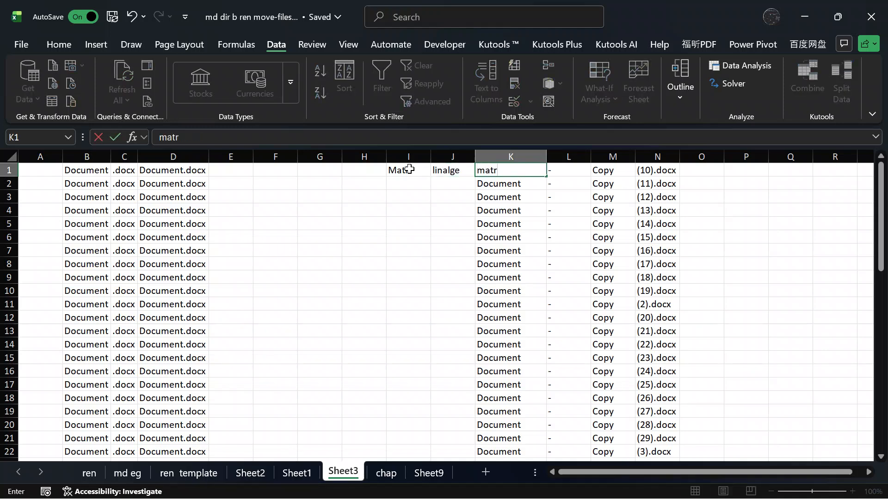
{"action": "key", "text": "Return"}
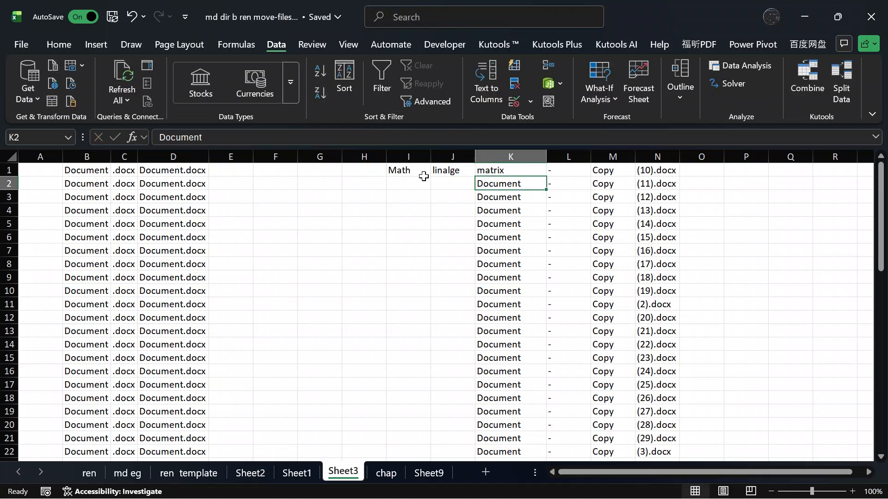
Step: Fill matrix from K1 down column K over the Document entries
{"action": "left_click", "coordinate": [505, 169]}
{"action": "left_click_drag", "start_coordinate": [546, 176], "coordinate": [549, 176]}
{"action": "double_click", "coordinate": [549, 176]}
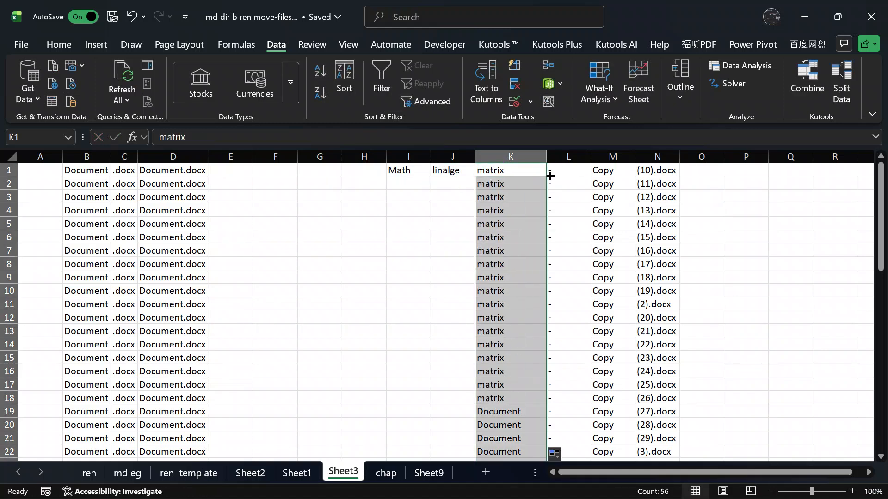
Step: Delete columns H to J, including the Math and linalge entries
{"action": "left_click", "coordinate": [460, 160]}
{"action": "left_click_drag", "start_coordinate": [461, 161], "coordinate": [386, 162]}
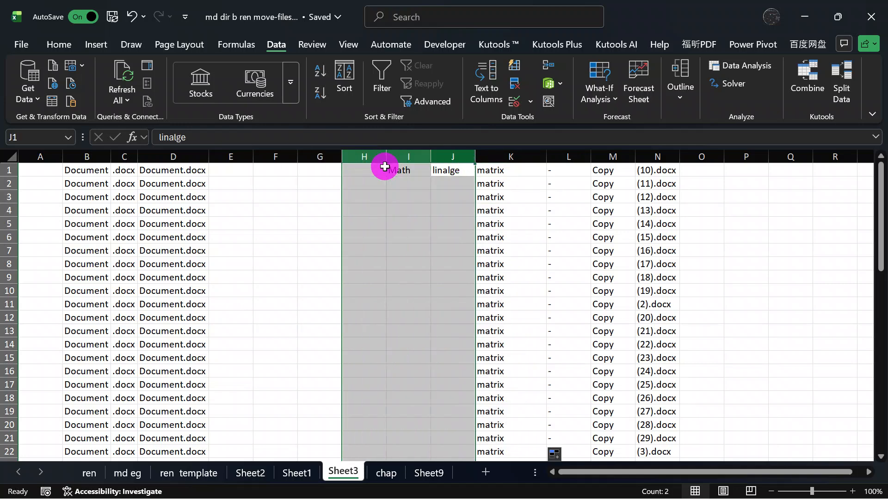
{"action": "right_click", "coordinate": [413, 249]}
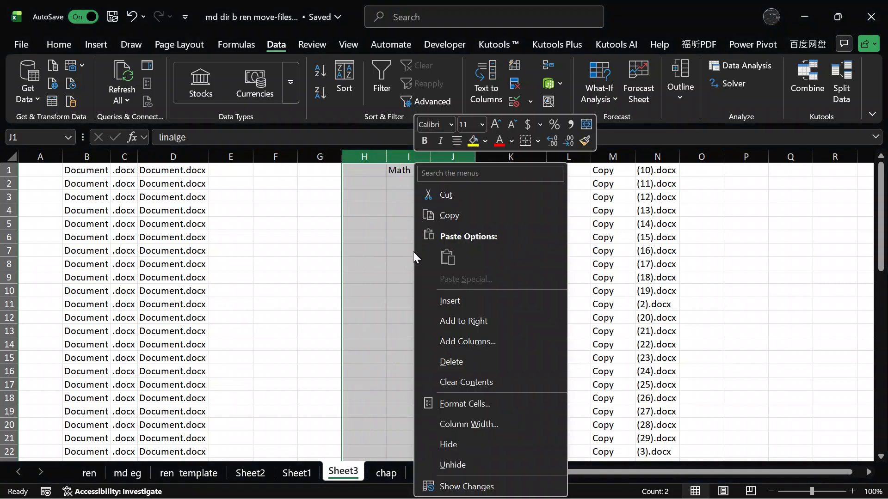
{"action": "left_click", "coordinate": [461, 363]}
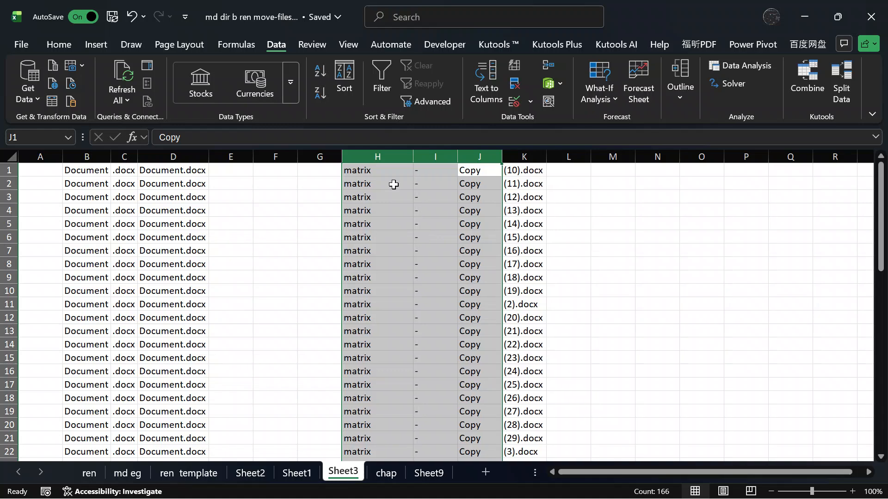
Step: Delete column H containing the matrix entries
{"action": "left_click", "coordinate": [373, 171]}
{"action": "left_click", "coordinate": [378, 155]}
{"action": "right_click", "coordinate": [381, 154]}
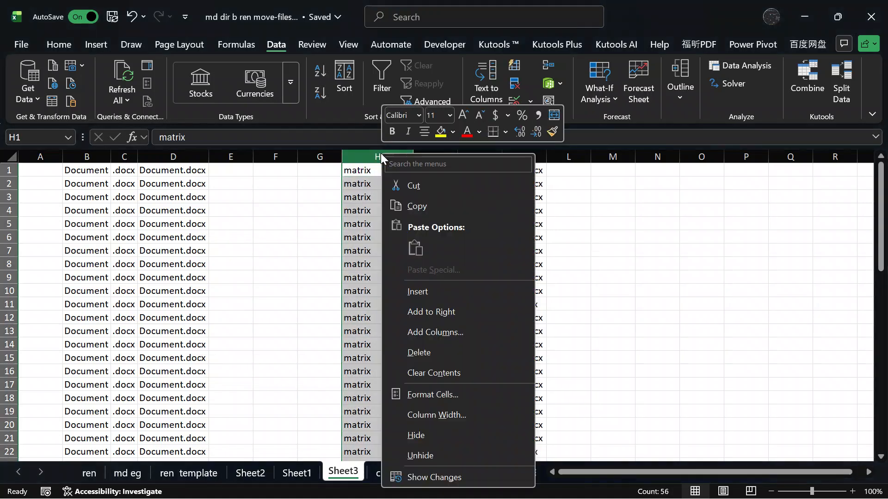
{"action": "left_click", "coordinate": [436, 352]}
{"action": "left_click", "coordinate": [242, 234]}
Step: Enter a TEXT formula in A1 that refers to L1 with an empty format string, =TEXT(L1,"")
{"action": "double_click", "coordinate": [48, 170]}
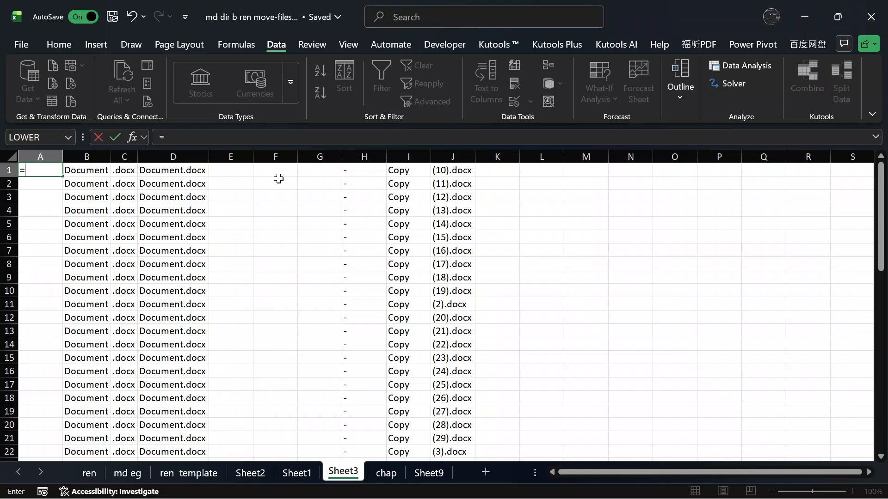
{"action": "key", "text": "BackSpace"}
{"action": "key", "text": "BackSpace"}
{"action": "type", "text": "=tex"}
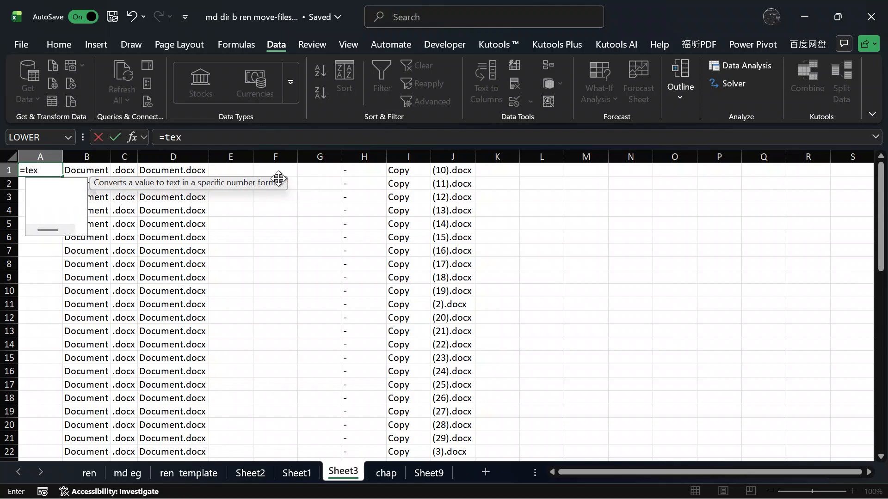
{"action": "type", "text": "t("}
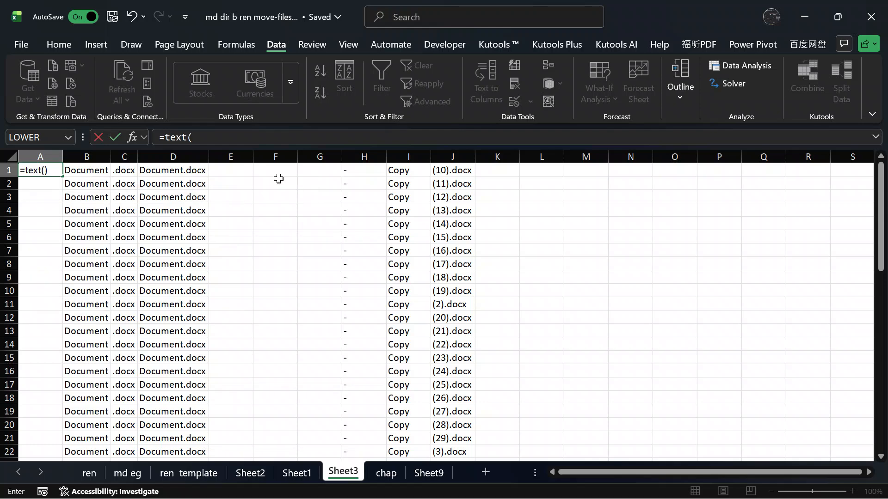
{"action": "type", "text": ")"}
{"action": "key", "text": "Return"}
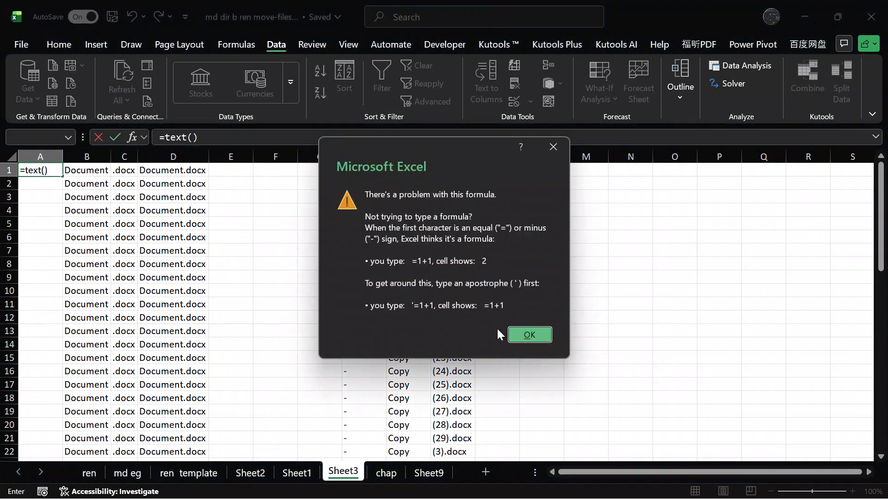
{"action": "left_click", "coordinate": [523, 332]}
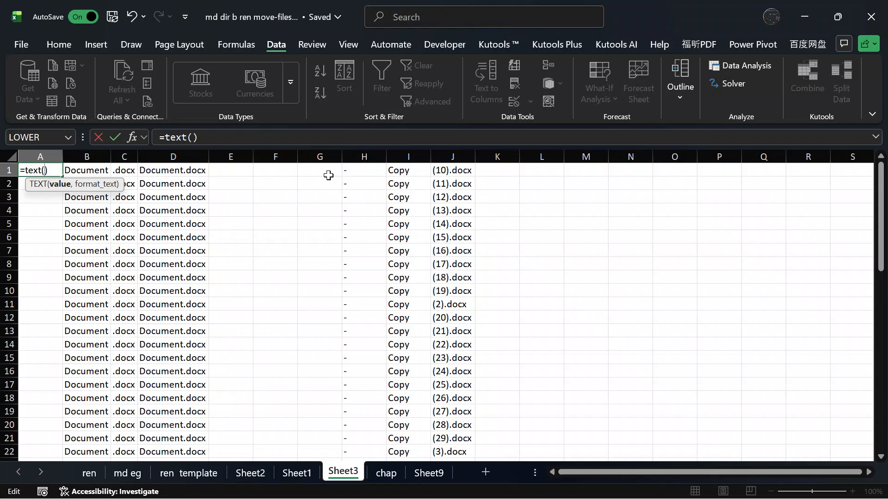
{"action": "left_click", "coordinate": [523, 171]}
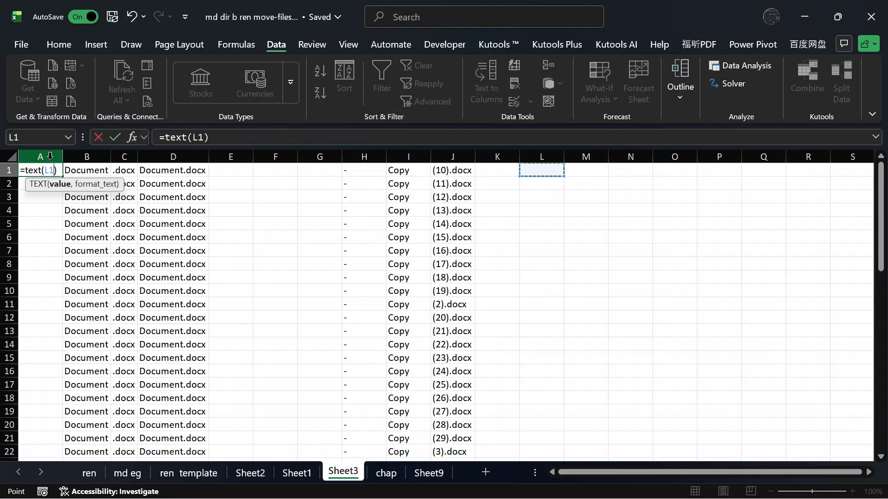
{"action": "type", "text": ",\"\""}
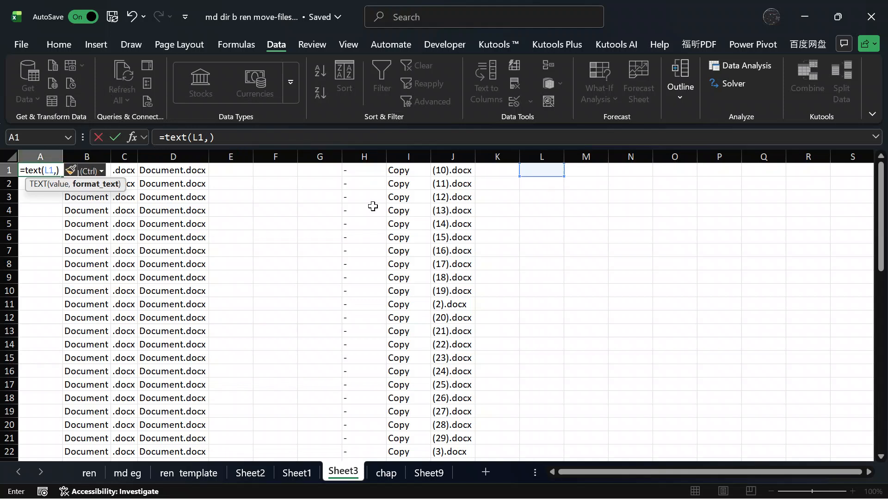
{"action": "key", "text": "ctrl+Return"}
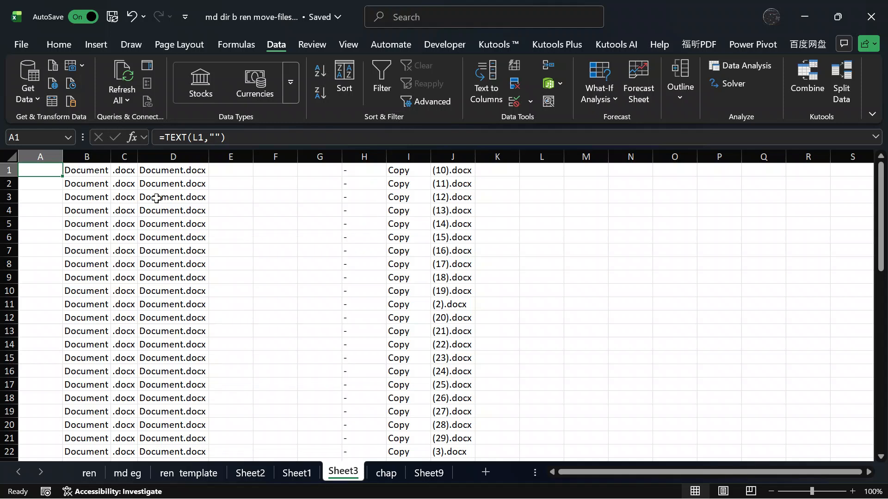
Step: Set the format in the A1 formula to three digits so it reads =TEXT(L1,"000")
{"action": "left_click", "coordinate": [209, 134]}
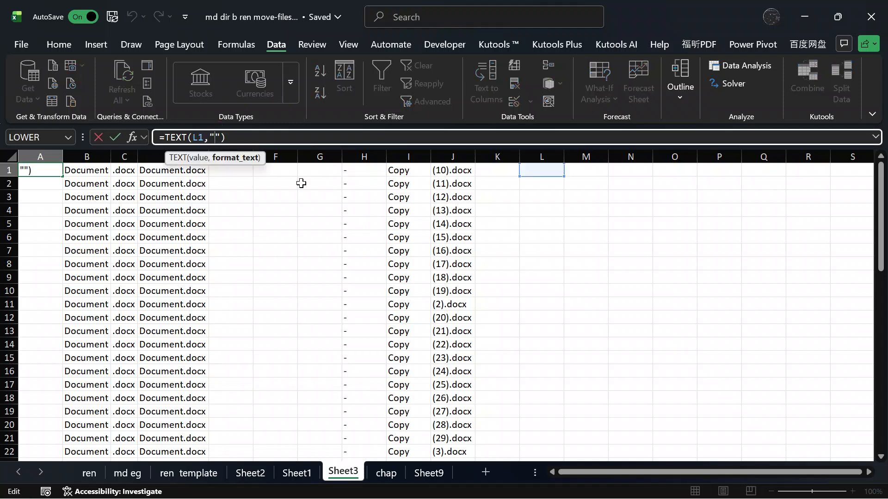
{"action": "type", "text": "000"}
{"action": "key", "text": "Return"}
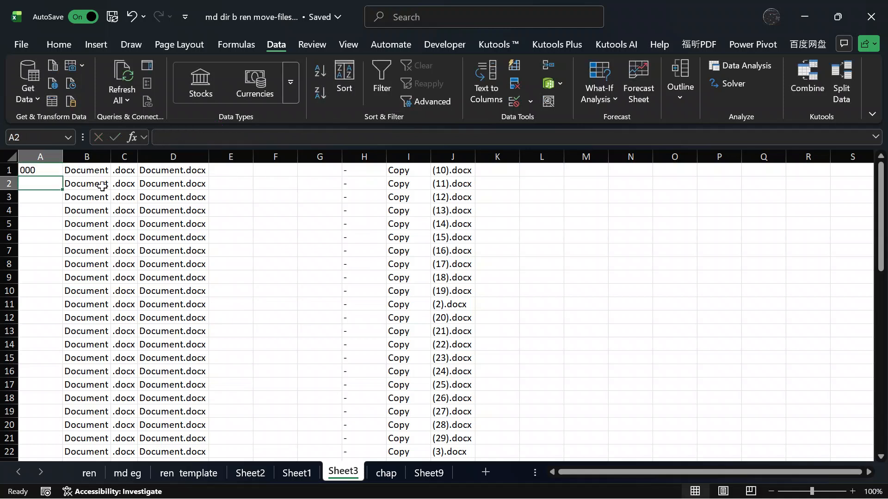
{"action": "left_click", "coordinate": [33, 171]}
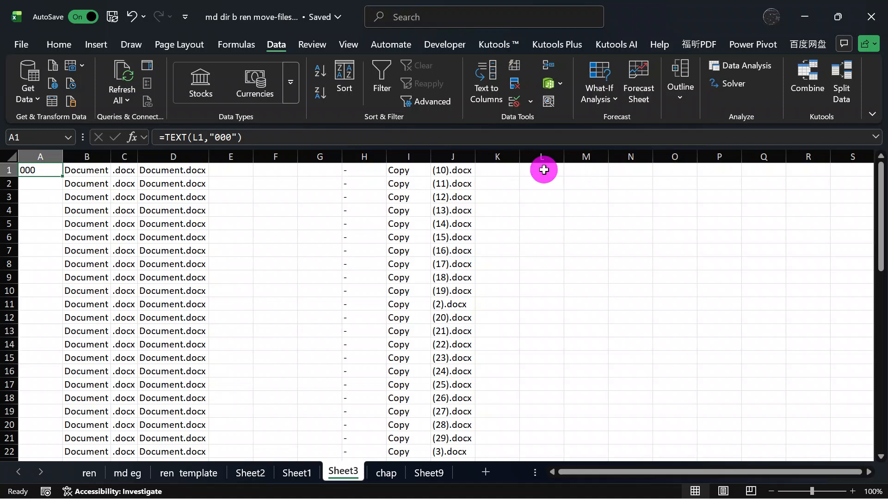
Step: Enter 1 and 2 in L1:L2 and fill the number series down column L to 55
{"action": "left_click", "coordinate": [543, 171]}
{"action": "type", "text": "1"}
{"action": "left_click", "coordinate": [570, 206]}
{"action": "left_click", "coordinate": [554, 173]}
{"action": "left_click_drag", "start_coordinate": [562, 175], "coordinate": [545, 184]}
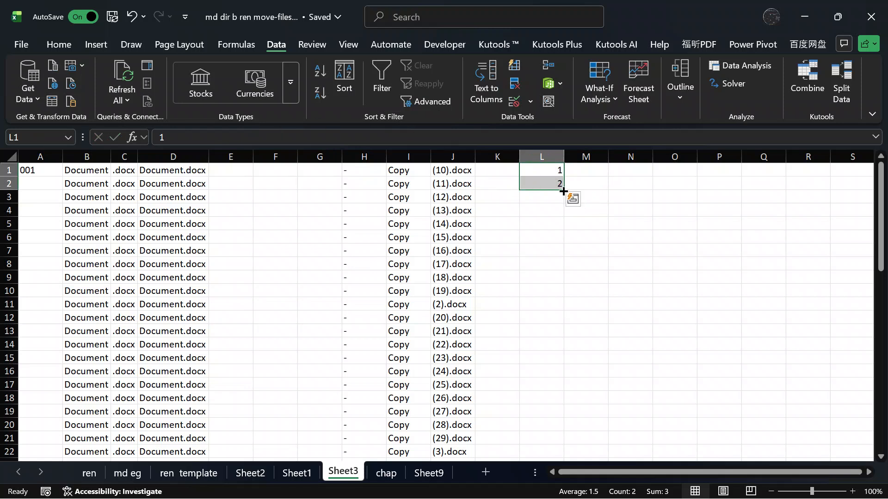
{"action": "left_click_drag", "start_coordinate": [563, 192], "coordinate": [564, 436]}
{"action": "scroll", "coordinate": [633, 370], "scroll_direction": "up", "scroll_amount": 12}
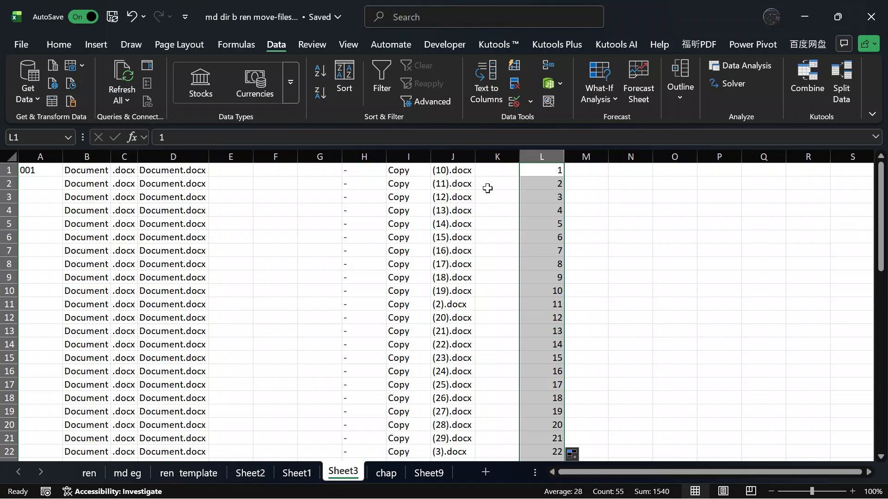
Step: Delete the empty column K so that the number series sits directly beside the split file names
{"action": "left_click", "coordinate": [507, 156]}
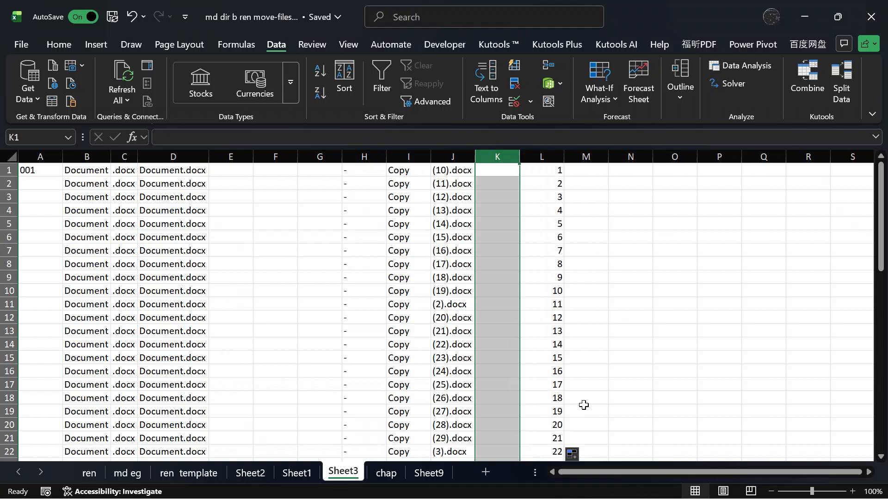
{"action": "right_click", "coordinate": [505, 156]}
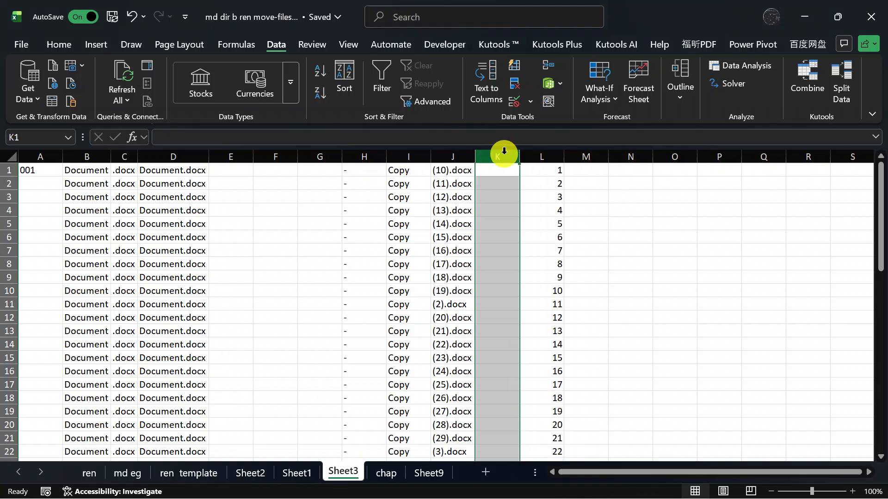
{"action": "left_click", "coordinate": [557, 355]}
{"action": "left_click", "coordinate": [670, 248]}
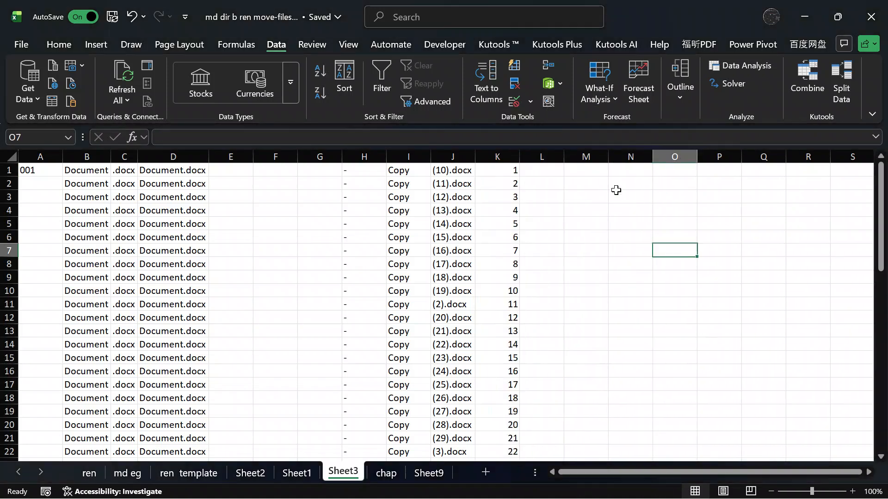
Step: Fill the A1 formula =TEXT(K1,"000") down column A alongside the file name rows
{"action": "left_click", "coordinate": [52, 170]}
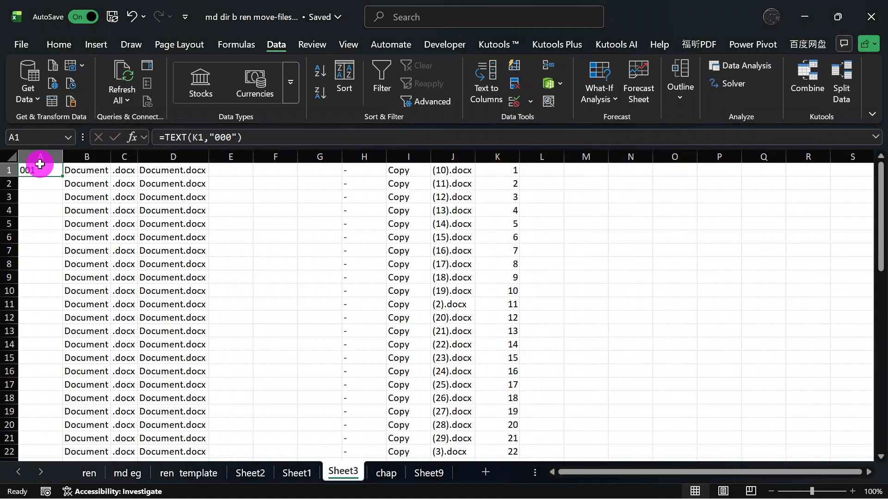
{"action": "double_click", "coordinate": [62, 177]}
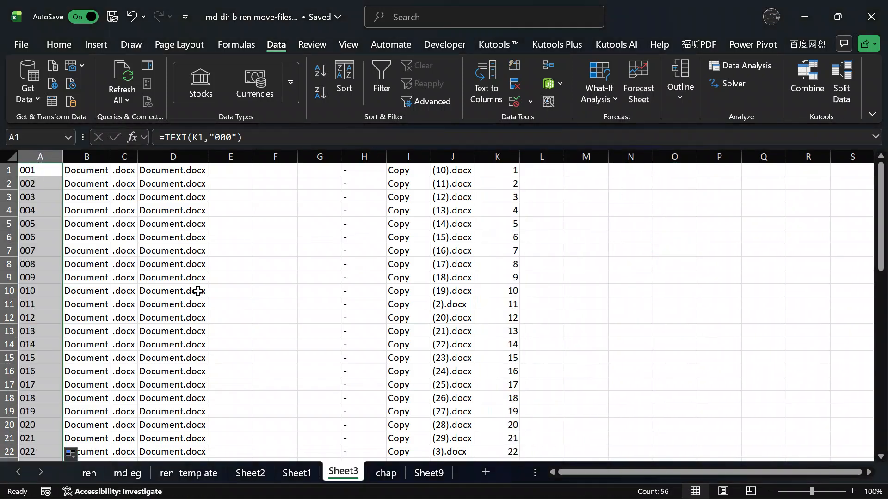
{"action": "scroll", "coordinate": [28, 351], "scroll_direction": "down", "scroll_amount": 19}
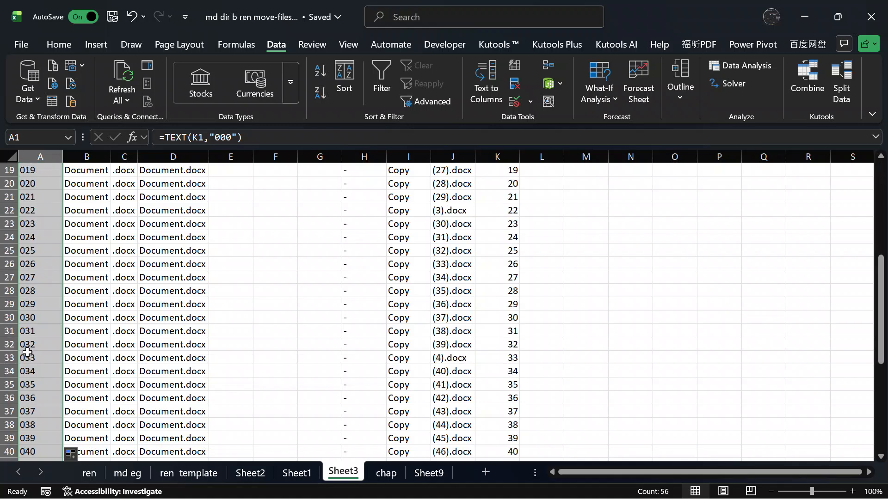
{"action": "scroll", "coordinate": [30, 377], "scroll_direction": "up", "scroll_amount": 3}
{"action": "scroll", "coordinate": [31, 378], "scroll_direction": "up", "scroll_amount": 1}
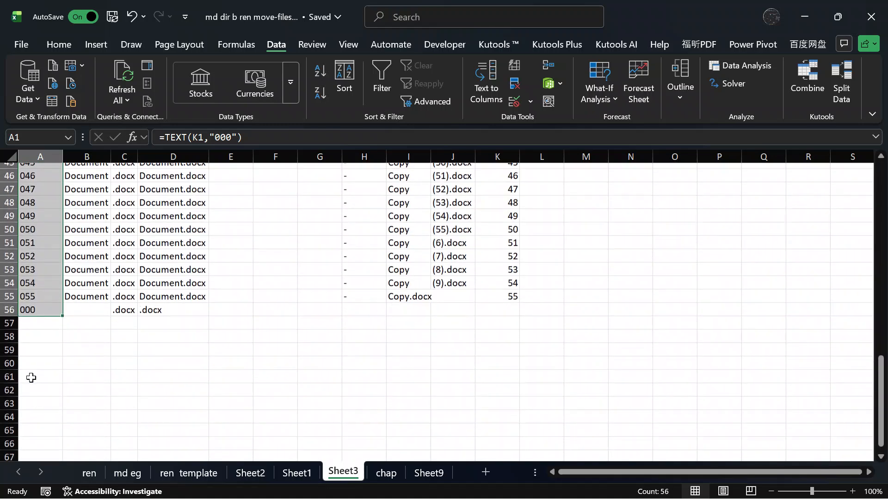
{"action": "scroll", "coordinate": [30, 324], "scroll_direction": "down", "scroll_amount": 1}
Step: Delete row 56, which holds only the surplus number and .docx entries
{"action": "left_click", "coordinate": [131, 268]}
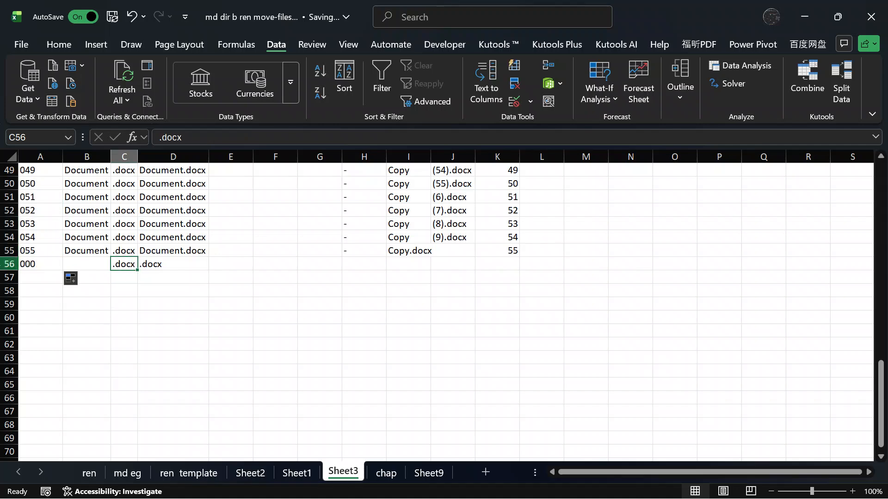
{"action": "right_click", "coordinate": [9, 264]}
{"action": "left_click", "coordinate": [47, 363]}
{"action": "scroll", "coordinate": [314, 337], "scroll_direction": "up", "scroll_amount": 16}
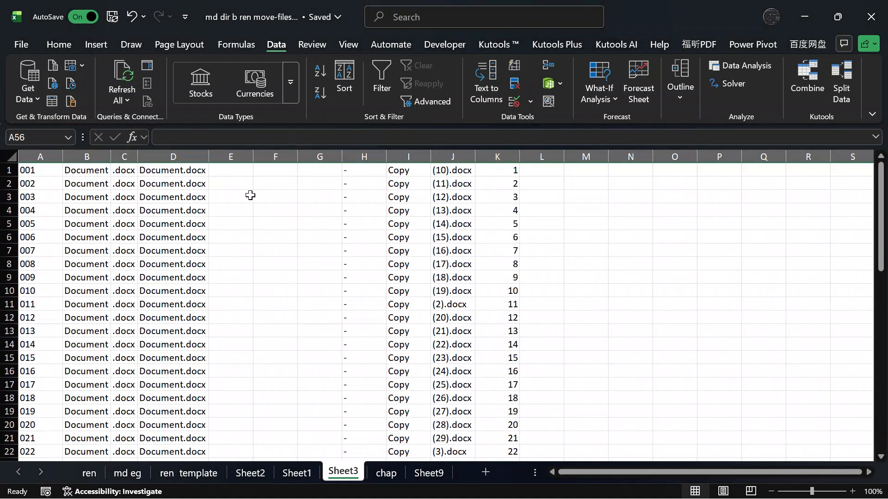
Step: Enter =A1&D1 in E1 to join the number with the document name, and fill it down column E
{"action": "left_click_drag", "start_coordinate": [258, 159], "coordinate": [339, 224]}
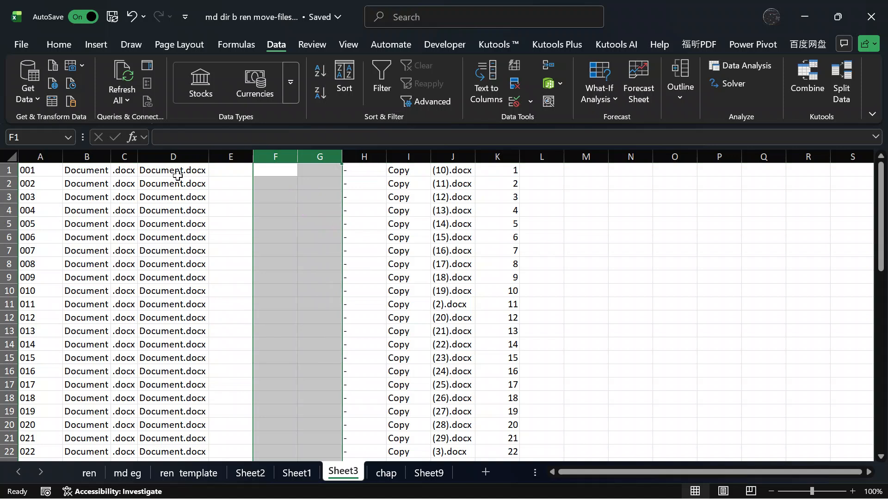
{"action": "left_click", "coordinate": [234, 170]}
{"action": "double_click", "coordinate": [234, 170]}
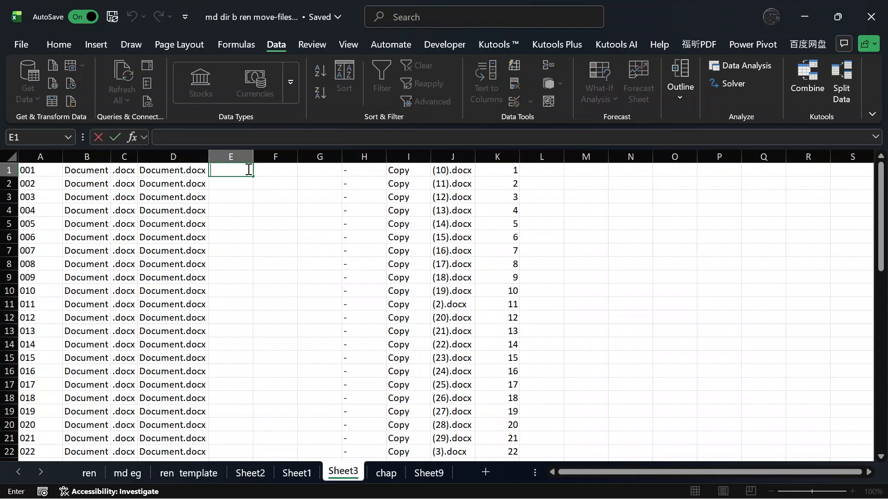
{"action": "type", "text": "="}
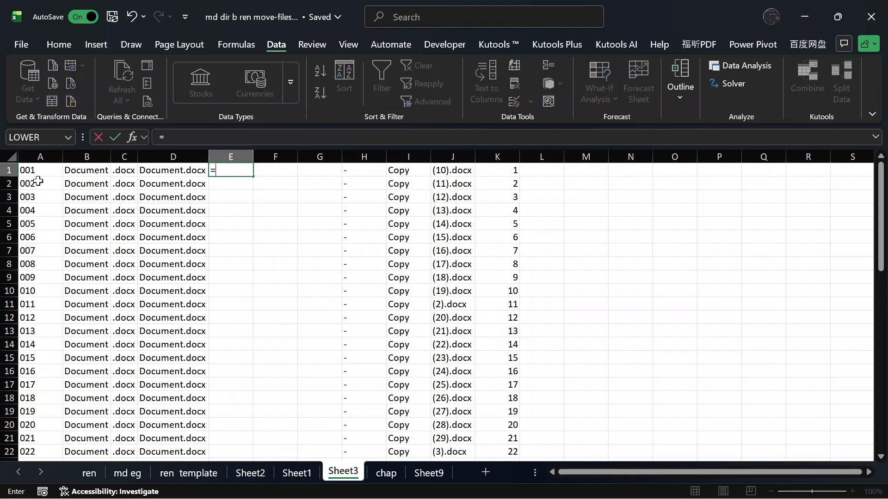
{"action": "left_click", "coordinate": [36, 171]}
{"action": "type", "text": "&"}
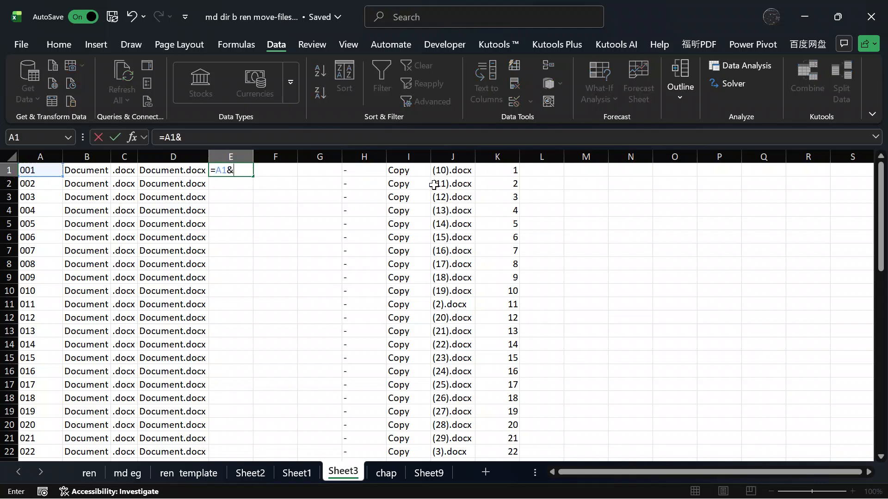
{"action": "left_click", "coordinate": [172, 172]}
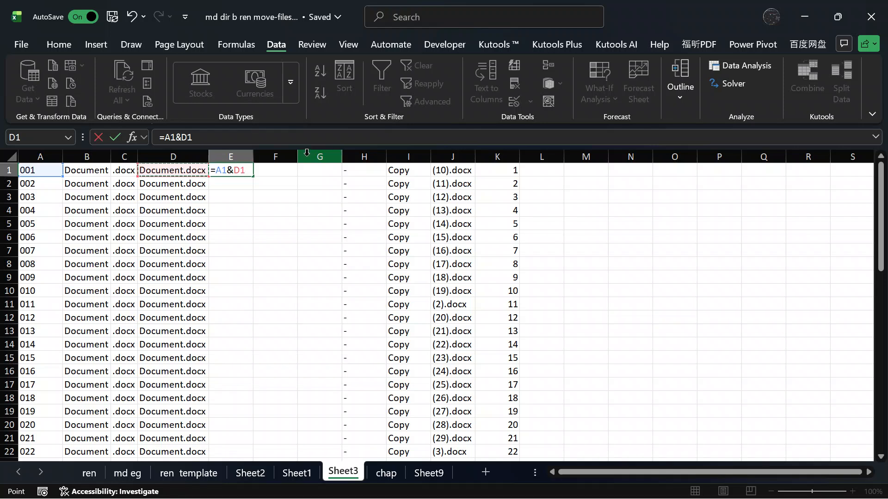
{"action": "key", "text": "Return"}
{"action": "left_click", "coordinate": [238, 171]}
{"action": "double_click", "coordinate": [253, 177]}
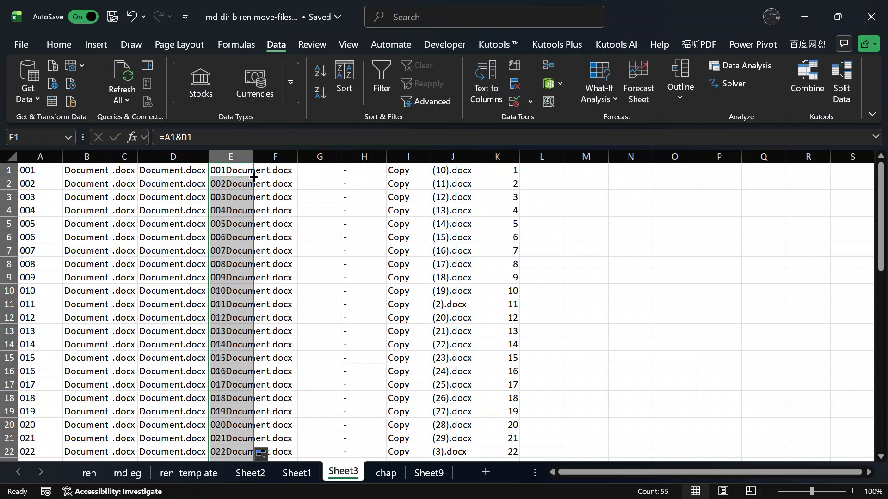
Step: Replace the joined-name formulas in column E with their values
{"action": "right_click", "coordinate": [233, 175]}
{"action": "left_click", "coordinate": [268, 116]}
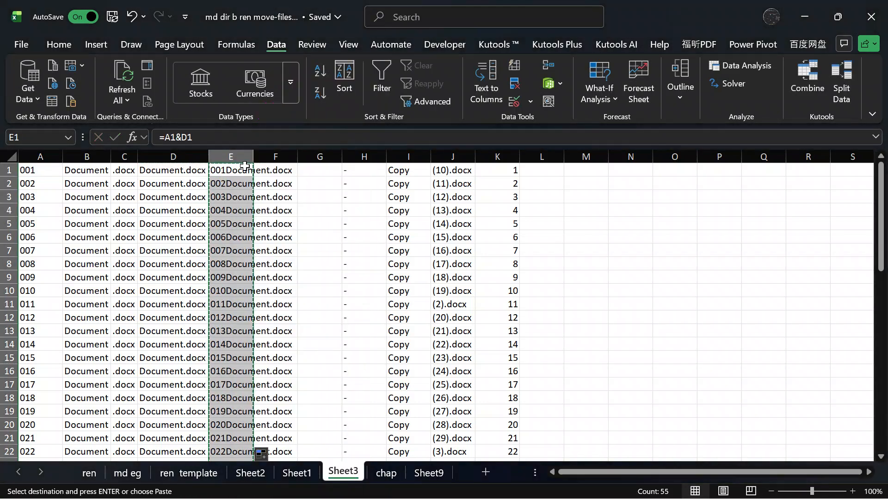
{"action": "right_click", "coordinate": [240, 168]}
{"action": "left_click", "coordinate": [287, 155]}
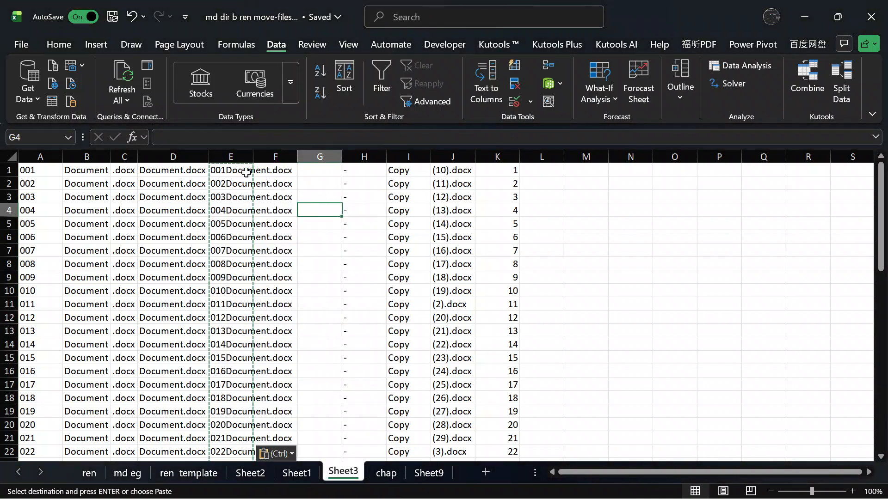
Step: Copy the numbered file names from column E and paste them as values on Sheet1, starting at B12
{"action": "left_click_drag", "start_coordinate": [234, 170], "coordinate": [239, 438]}
{"action": "right_click", "coordinate": [214, 213]}
{"action": "left_click", "coordinate": [261, 143]}
{"action": "scroll", "coordinate": [499, 234], "scroll_direction": "up", "scroll_amount": 4}
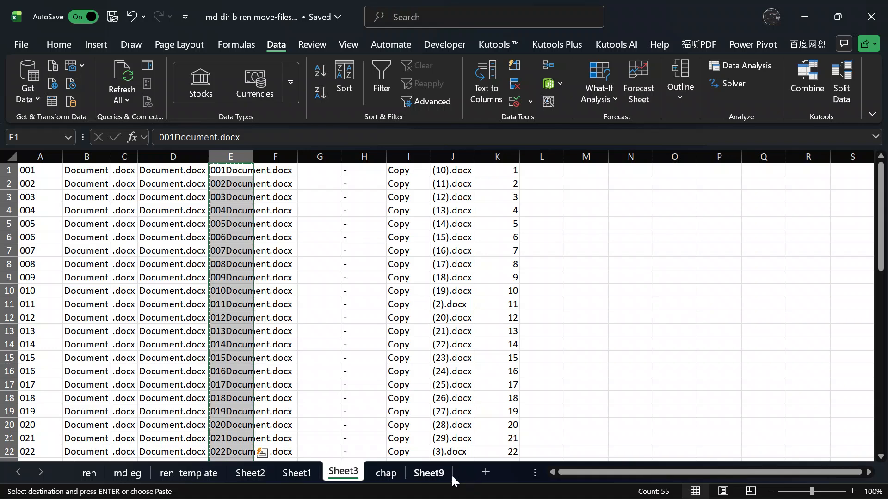
{"action": "left_click", "coordinate": [428, 474]}
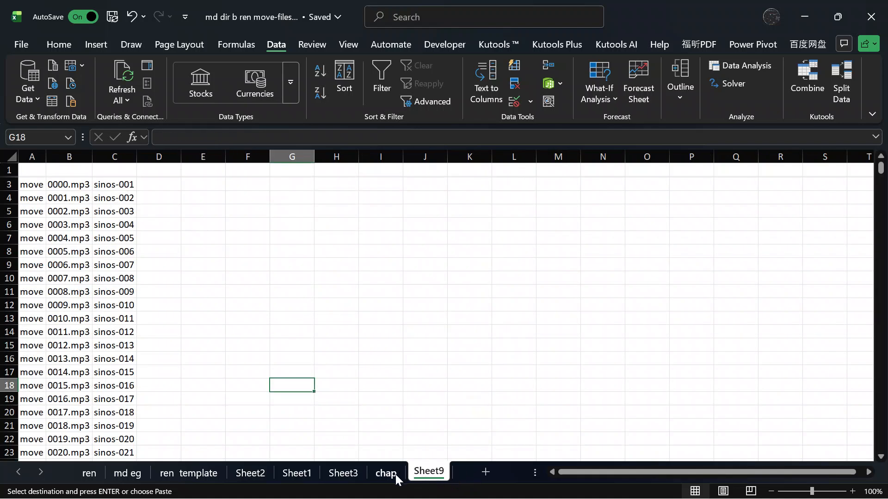
{"action": "left_click", "coordinate": [292, 276]}
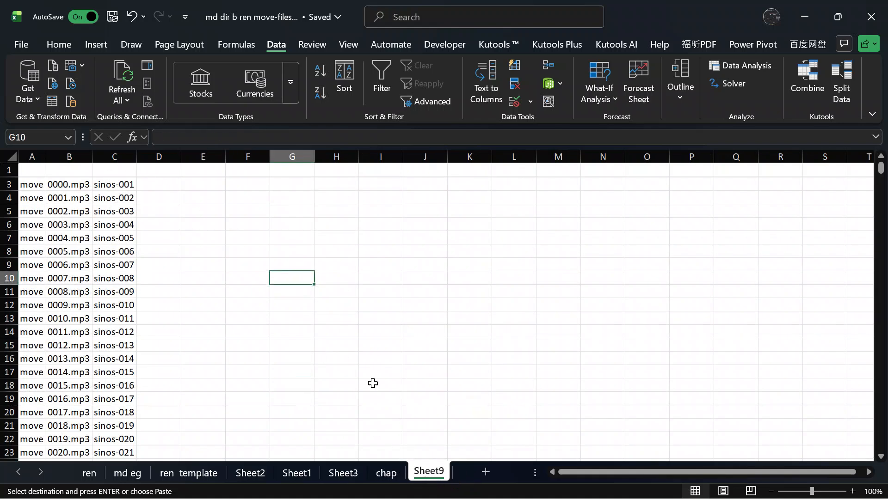
{"action": "left_click", "coordinate": [386, 472]}
{"action": "left_click", "coordinate": [335, 473]}
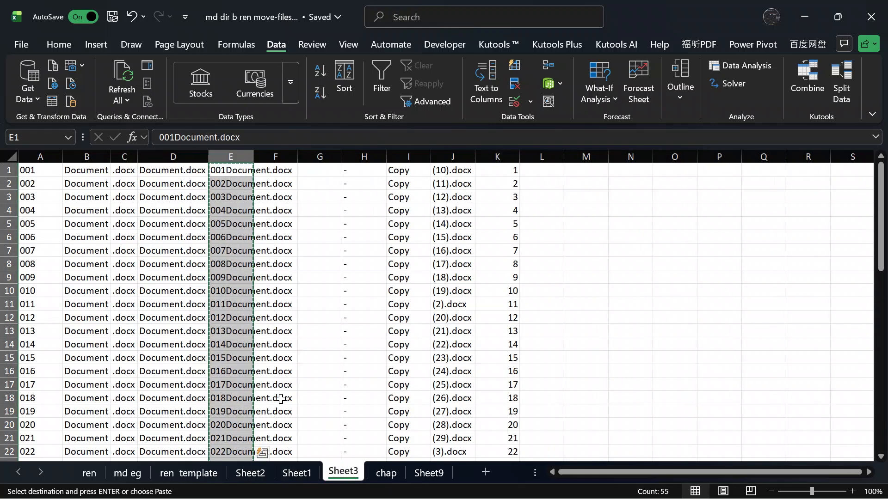
{"action": "left_click", "coordinate": [312, 477]}
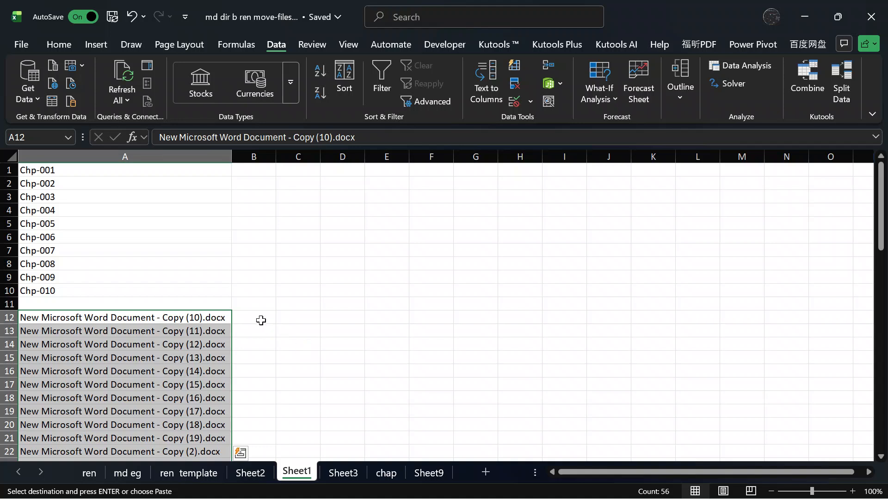
{"action": "left_click", "coordinate": [261, 320]}
{"action": "right_click", "coordinate": [260, 321]}
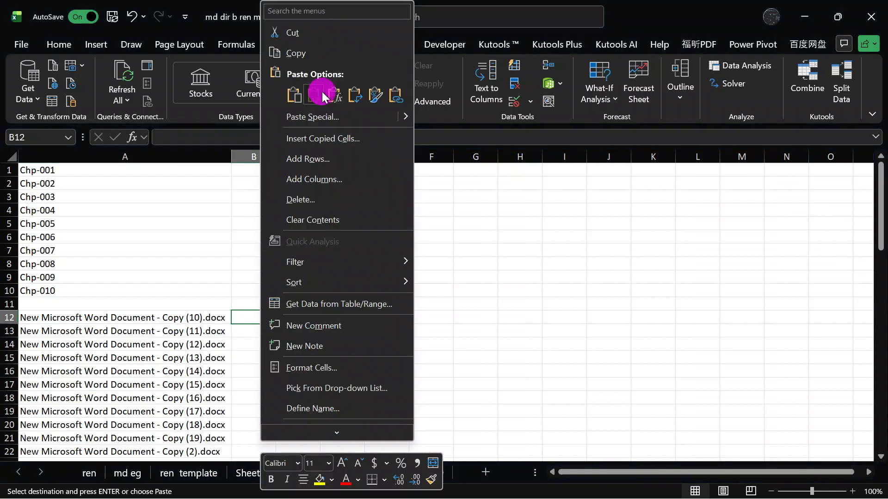
{"action": "left_click", "coordinate": [322, 91]}
{"action": "left_click", "coordinate": [573, 340]}
Step: Insert a column before column A and enter ren in A12, filled down beside the file names
{"action": "right_click", "coordinate": [157, 160]}
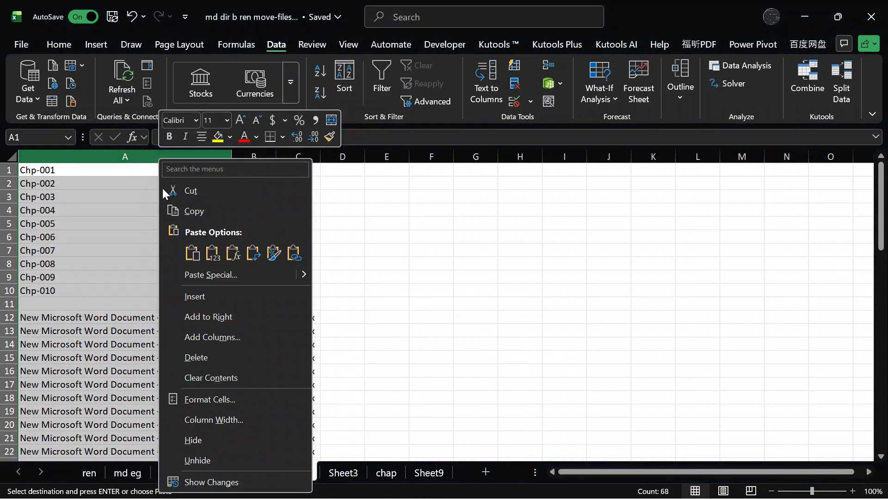
{"action": "left_click", "coordinate": [194, 296]}
{"action": "left_click", "coordinate": [11, 316]}
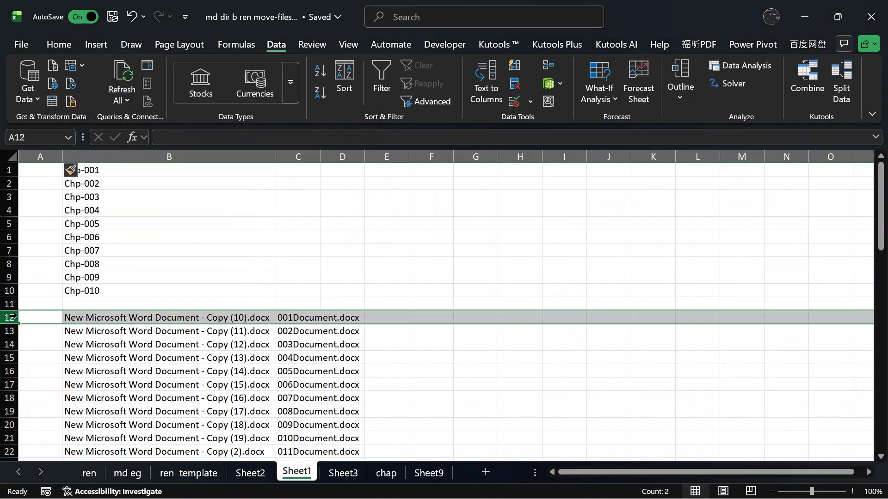
{"action": "left_click", "coordinate": [36, 316]}
{"action": "type", "text": "ren"}
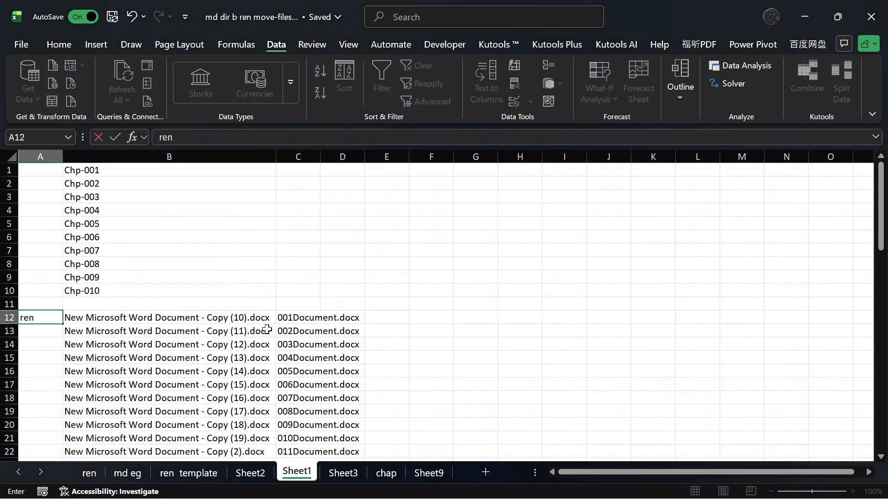
{"action": "key", "text": "Return"}
{"action": "left_click", "coordinate": [45, 317]}
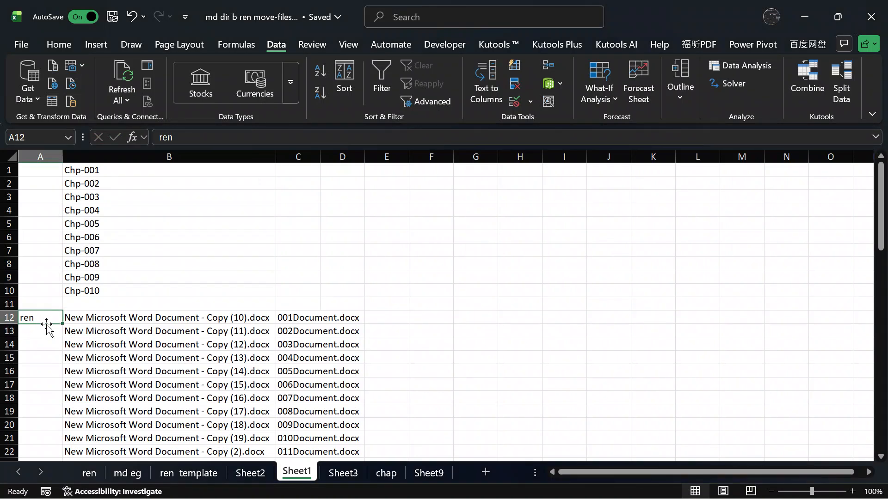
{"action": "left_click_drag", "start_coordinate": [63, 325], "coordinate": [64, 326]}
{"action": "double_click", "coordinate": [63, 326]}
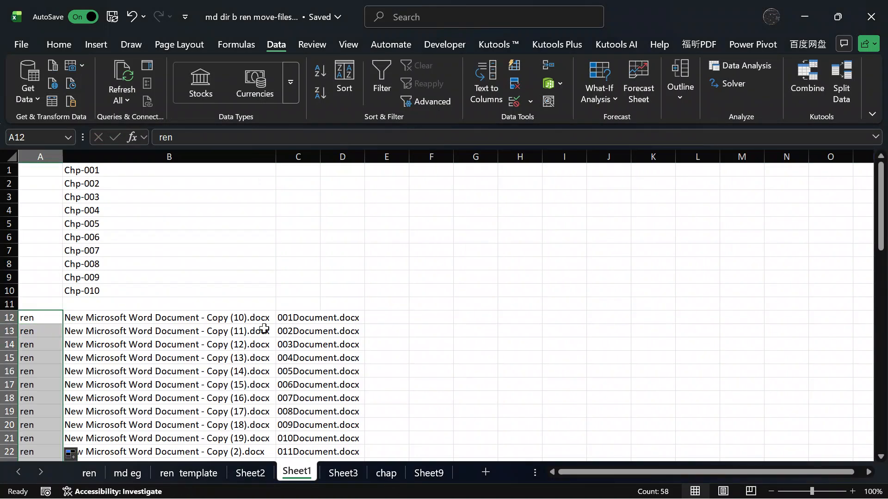
Step: Insert a column before the new file names and enter a double quotation mark in C12, filled down the list
{"action": "left_click", "coordinate": [296, 157]}
{"action": "right_click", "coordinate": [301, 157]}
{"action": "left_click", "coordinate": [331, 296]}
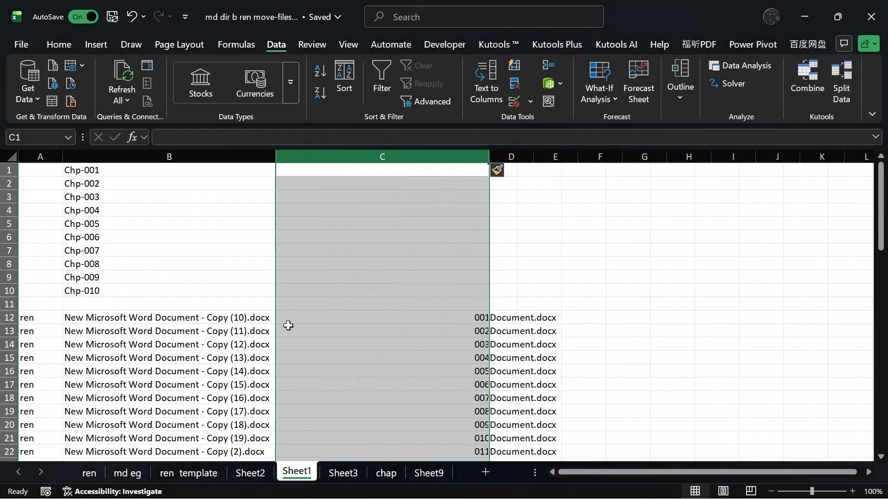
{"action": "left_click", "coordinate": [303, 317]}
{"action": "double_click", "coordinate": [459, 317]}
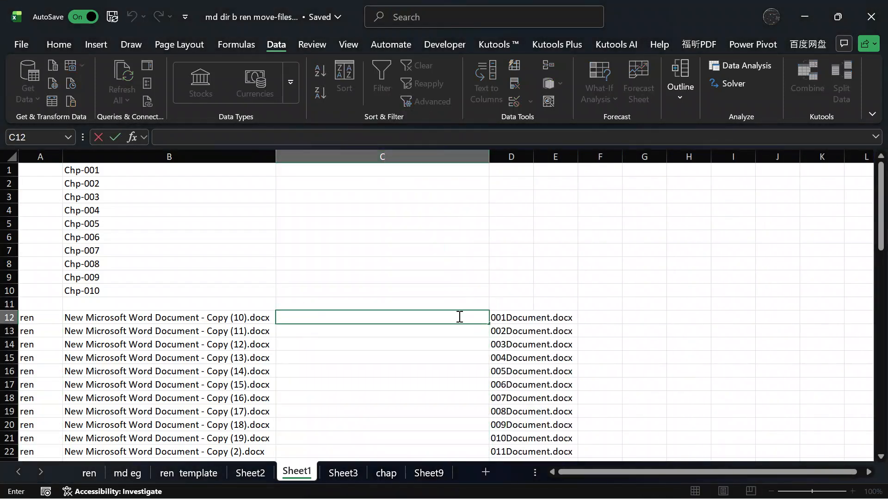
{"action": "key", "text": "Return"}
{"action": "left_click", "coordinate": [457, 317]}
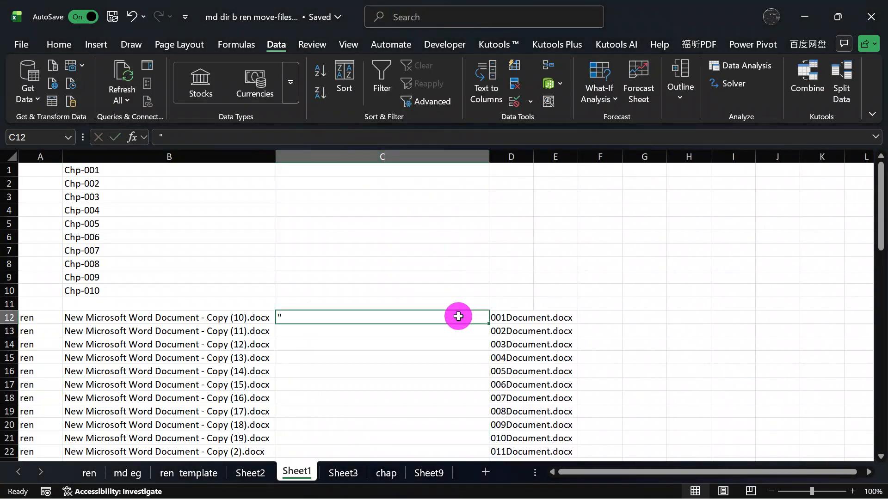
{"action": "double_click", "coordinate": [491, 324]}
{"action": "left_click", "coordinate": [546, 331]}
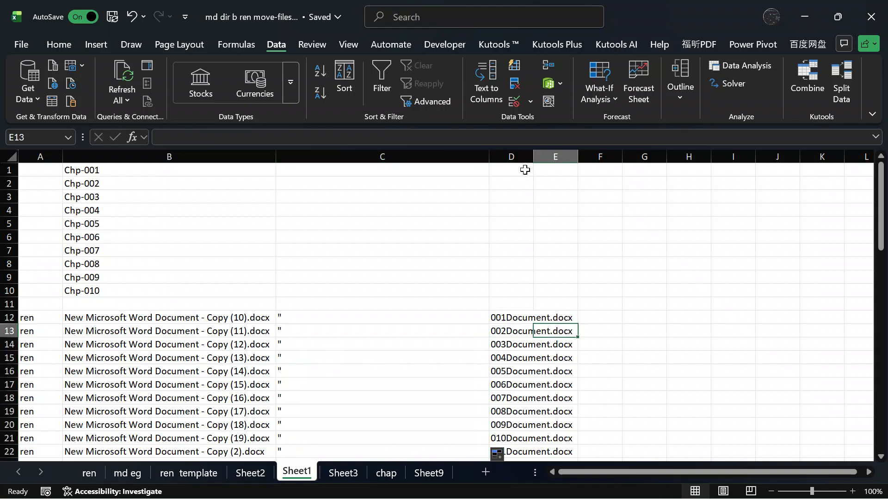
Step: Insert another blank column between the quotation marks and the new file names
{"action": "left_click", "coordinate": [519, 157]}
{"action": "right_click", "coordinate": [521, 159]}
{"action": "left_click", "coordinate": [553, 298]}
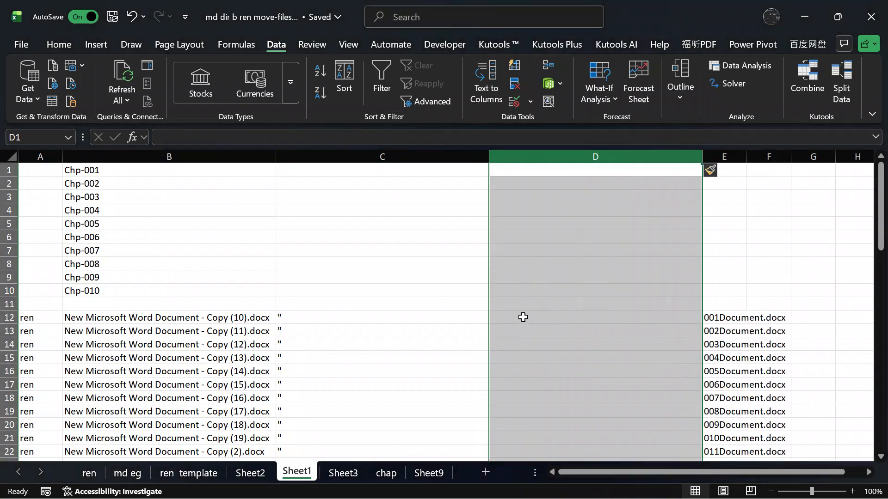
{"action": "left_click", "coordinate": [522, 317]}
Step: Fit column C's width to its contents and select cell D12
{"action": "left_click", "coordinate": [483, 156]}
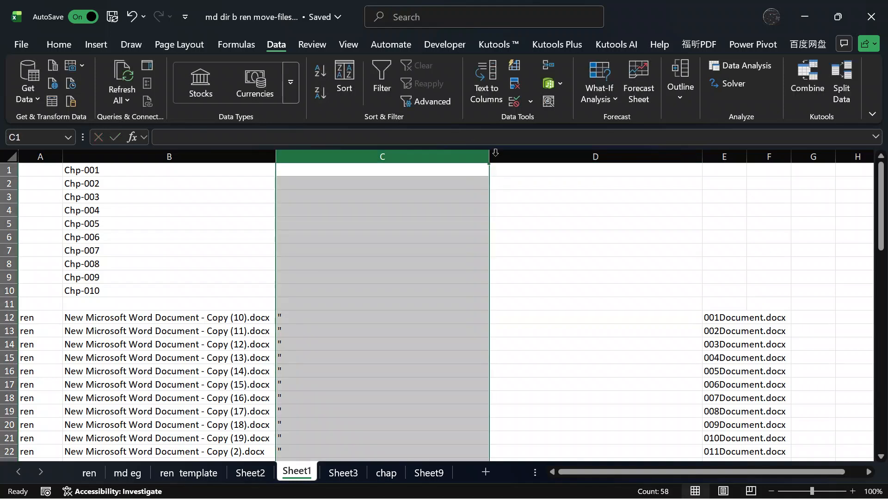
{"action": "double_click", "coordinate": [492, 153]}
{"action": "left_click", "coordinate": [344, 311]}
{"action": "key", "text": "ctrl+Up"}
{"action": "left_click", "coordinate": [344, 316]}
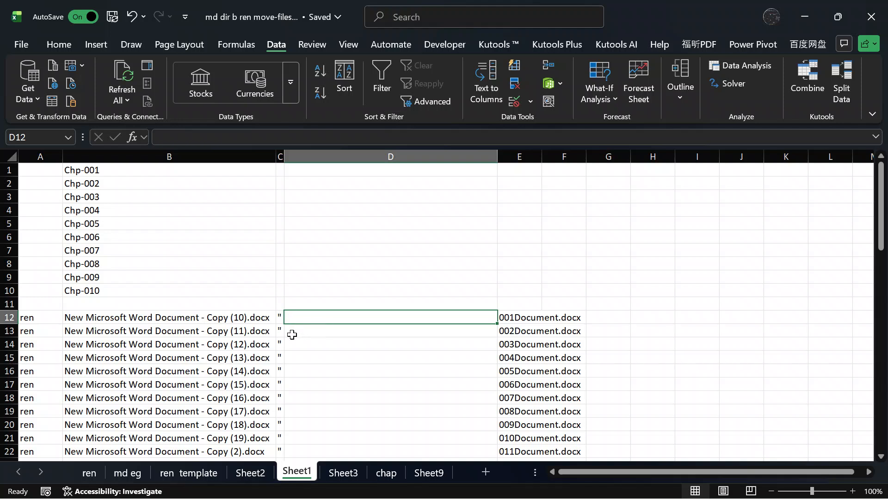
Step: Enter =C12&B12&C12 in D12 to wrap the original file name in quotation marks, and fill it down the list
{"action": "double_click", "coordinate": [336, 312]}
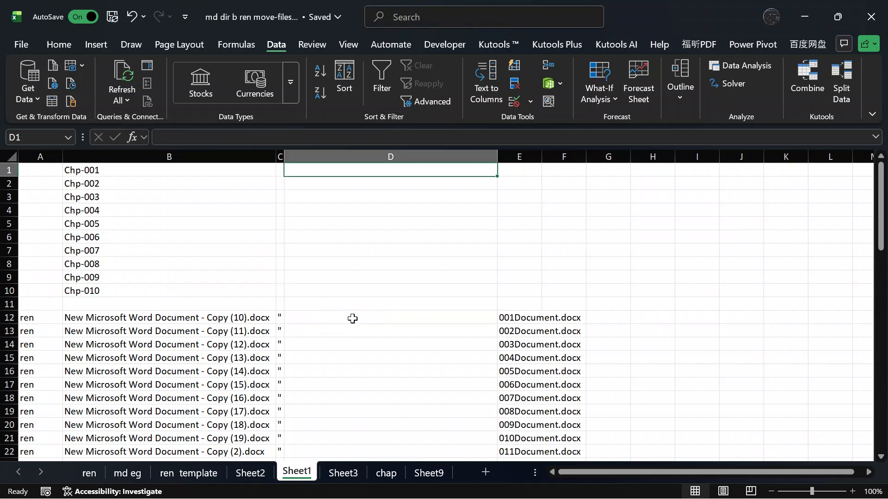
{"action": "double_click", "coordinate": [352, 318]}
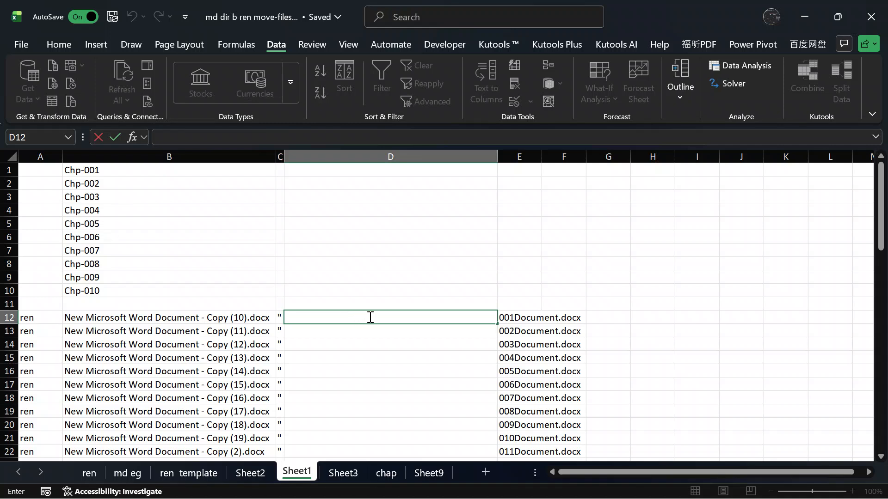
{"action": "left_click", "coordinate": [281, 318]}
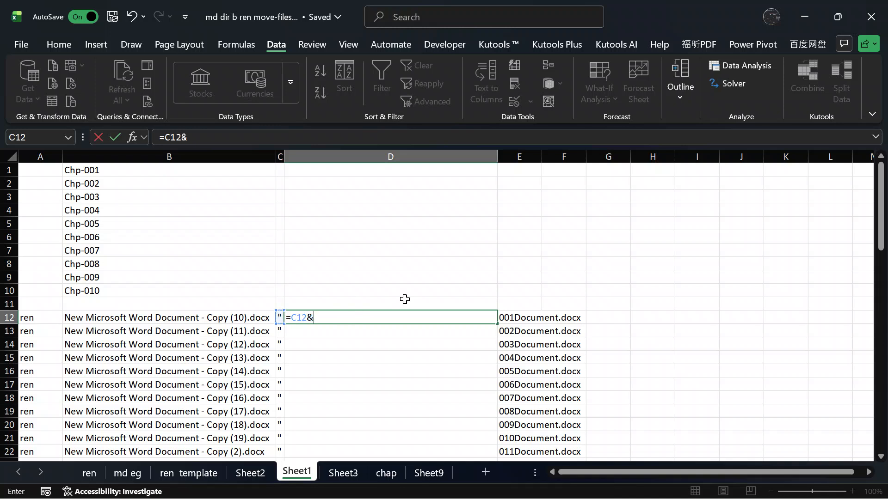
{"action": "left_click", "coordinate": [177, 319]}
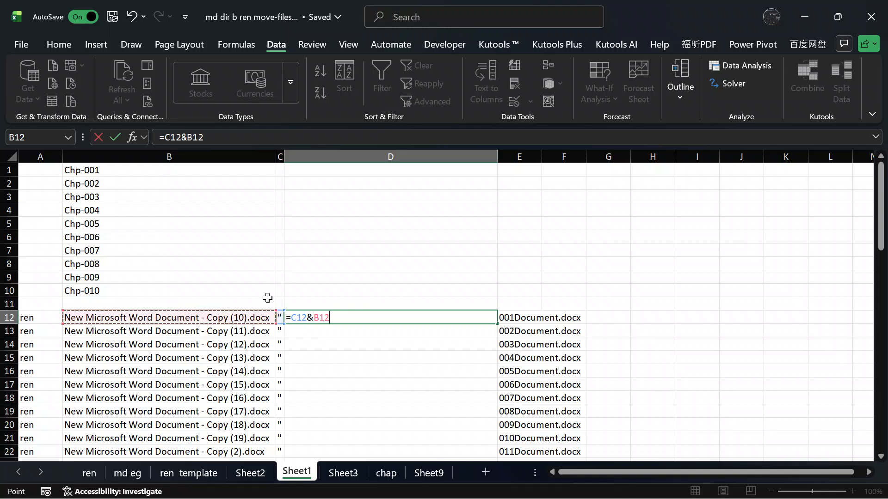
{"action": "key", "text": "Return"}
{"action": "double_click", "coordinate": [370, 318]}
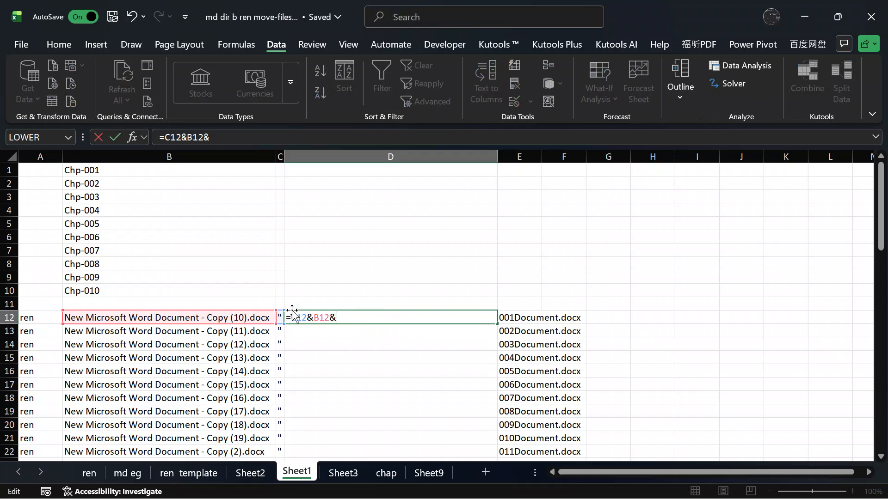
{"action": "left_click", "coordinate": [279, 314]}
{"action": "key", "text": "Return"}
{"action": "key", "text": "Up"}
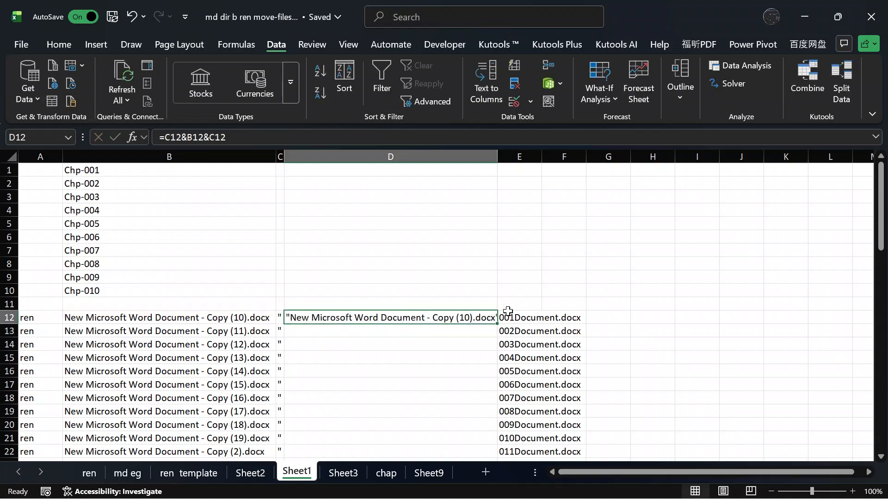
{"action": "double_click", "coordinate": [497, 323]}
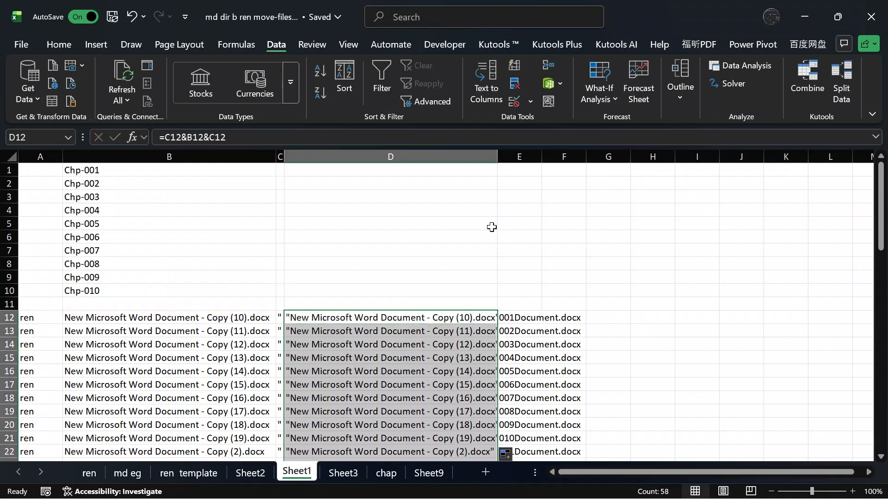
Step: Fit column D's width to its contents and replace its formulas with their values
{"action": "double_click", "coordinate": [497, 156]}
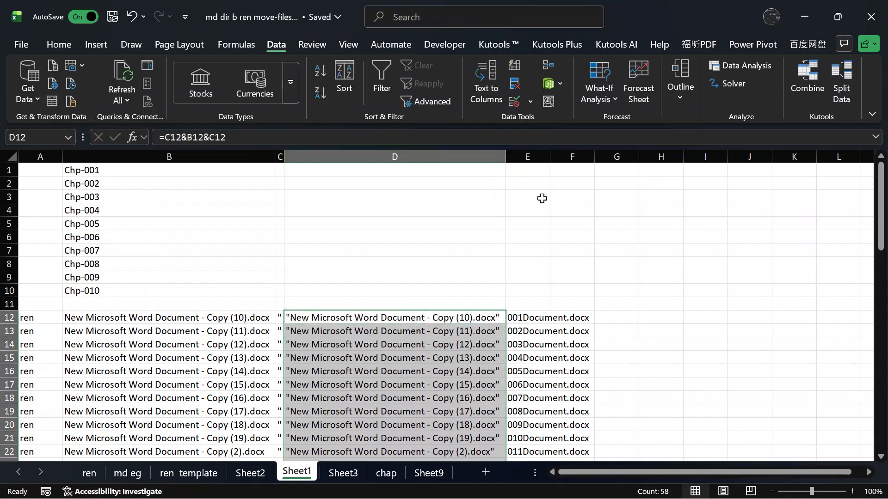
{"action": "right_click", "coordinate": [452, 323]}
{"action": "left_click", "coordinate": [476, 52]}
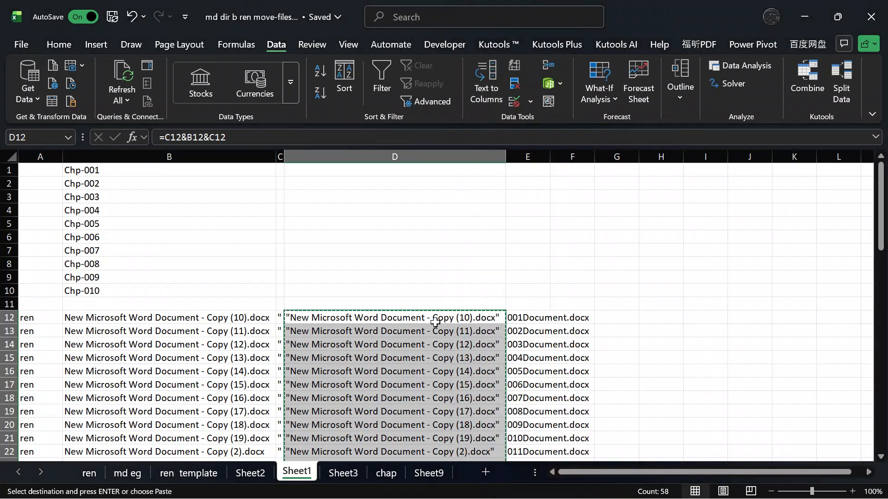
{"action": "right_click", "coordinate": [435, 322]}
{"action": "left_click", "coordinate": [486, 96]}
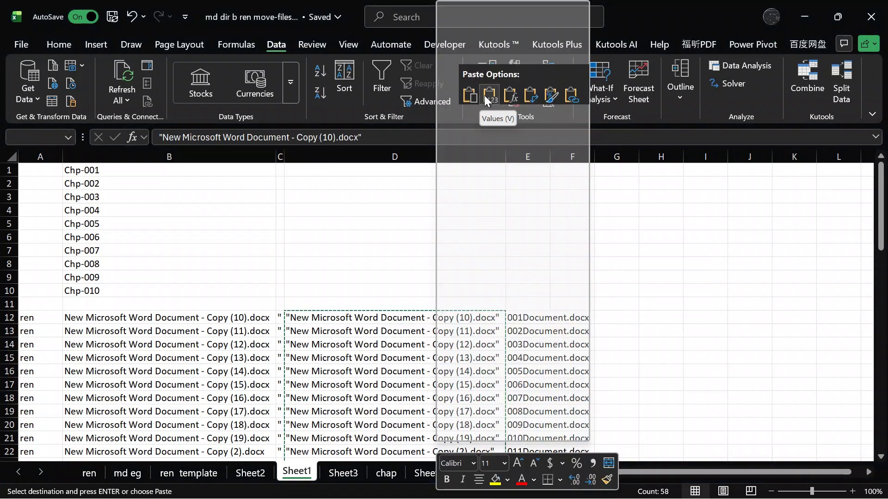
{"action": "left_click", "coordinate": [556, 221]}
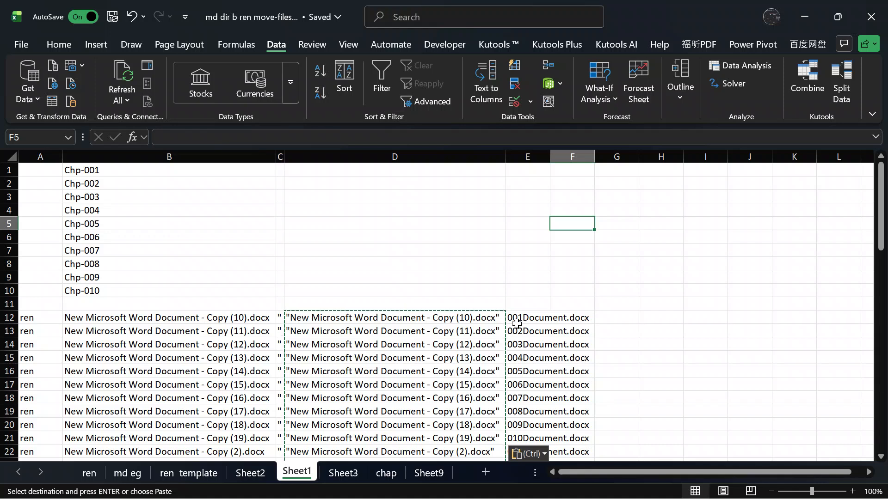
Step: Fit column E's width to the new file names
{"action": "left_click", "coordinate": [518, 160]}
{"action": "left_click", "coordinate": [803, 289]}
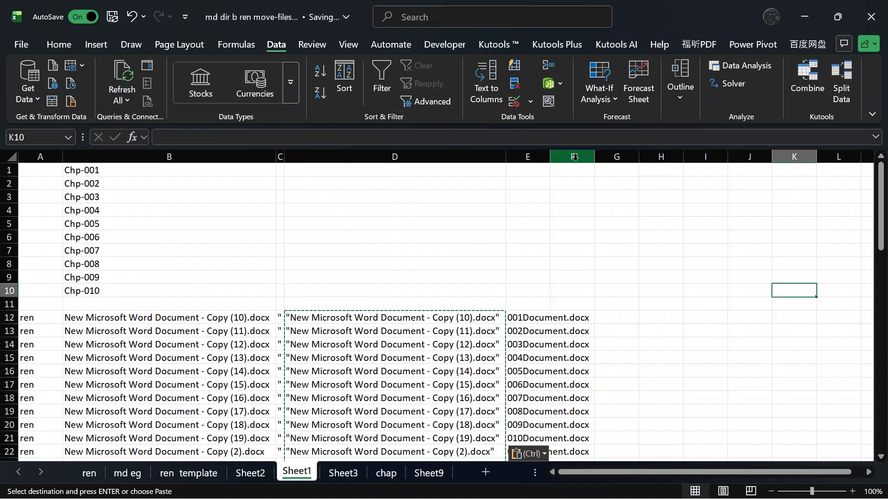
{"action": "double_click", "coordinate": [550, 158]}
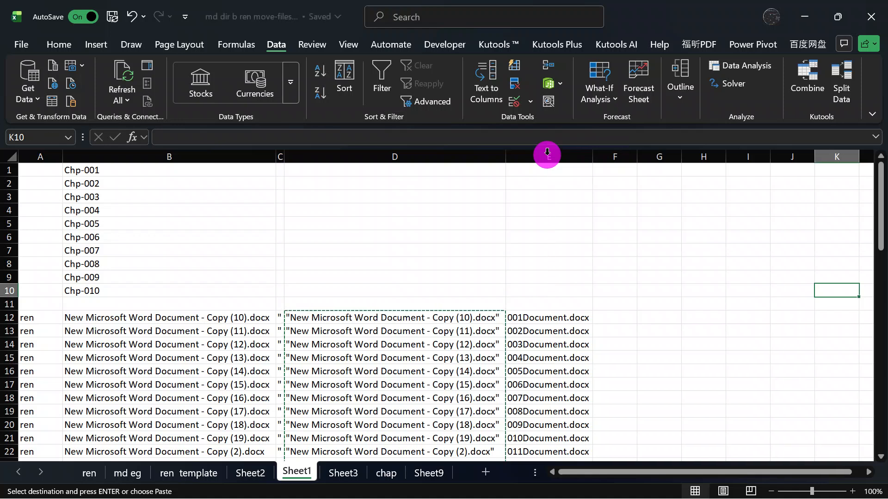
Step: Enter =C12&E12&C12 in F12 to wrap the new file name in quotation marks, and fill it down the list
{"action": "left_click", "coordinate": [618, 317]}
{"action": "double_click", "coordinate": [618, 317]}
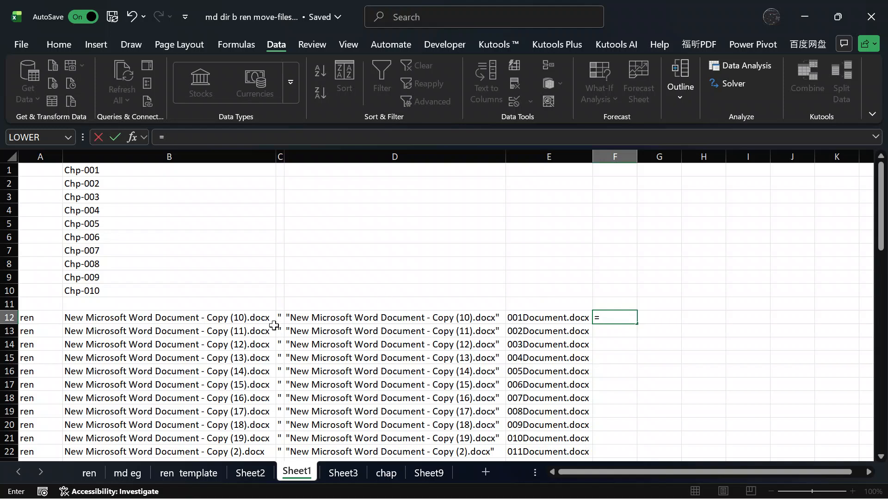
{"action": "left_click", "coordinate": [277, 316]}
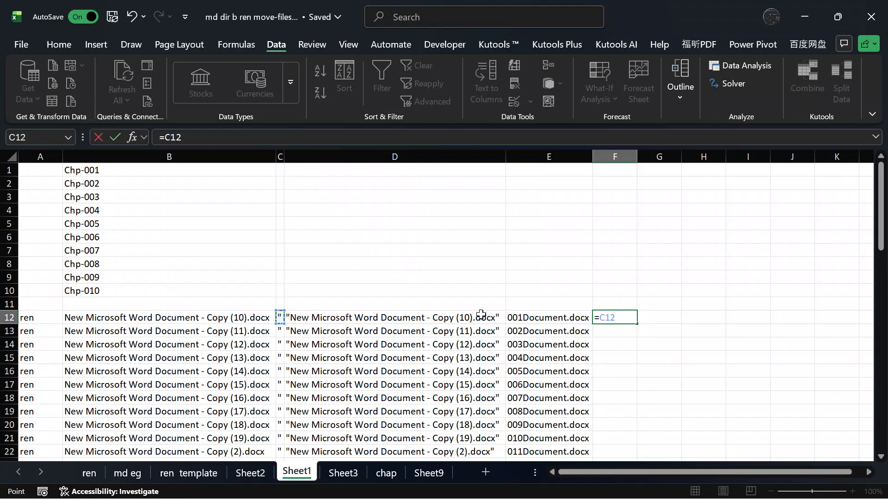
{"action": "left_click", "coordinate": [530, 321]}
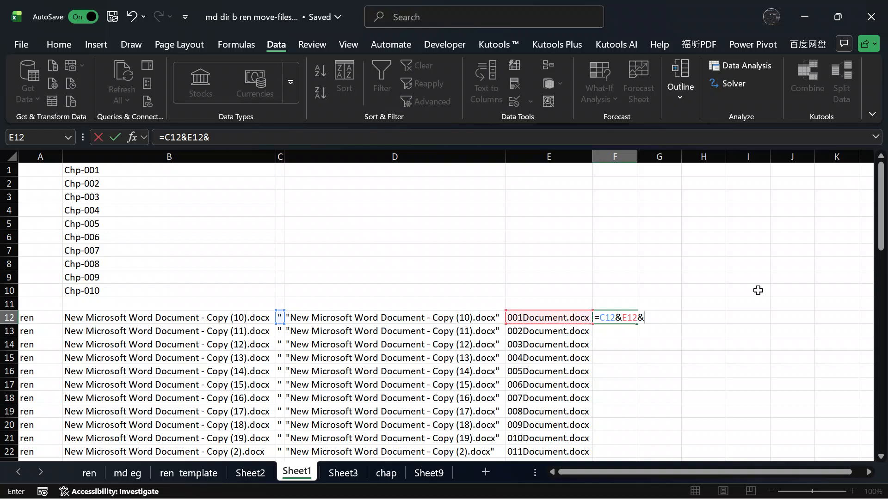
{"action": "left_click", "coordinate": [280, 317]}
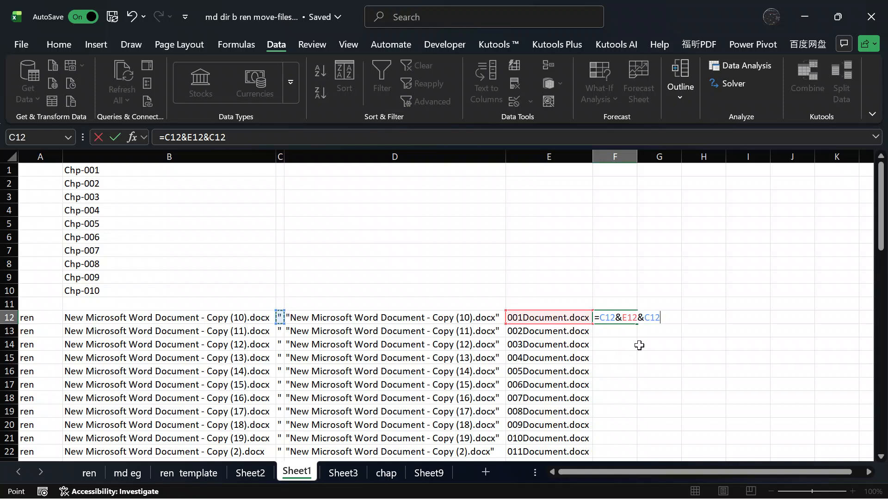
{"action": "key", "text": "Return"}
{"action": "left_click", "coordinate": [631, 319]}
{"action": "double_click", "coordinate": [637, 324]}
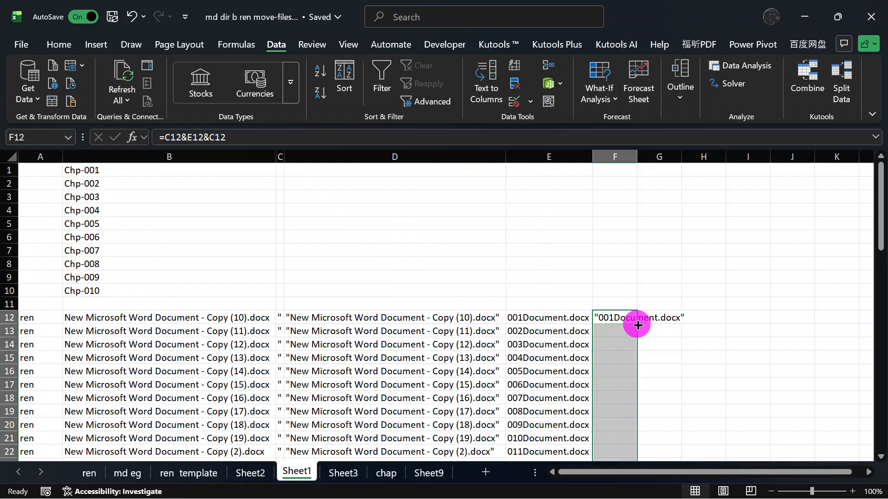
{"action": "left_click", "coordinate": [717, 306]}
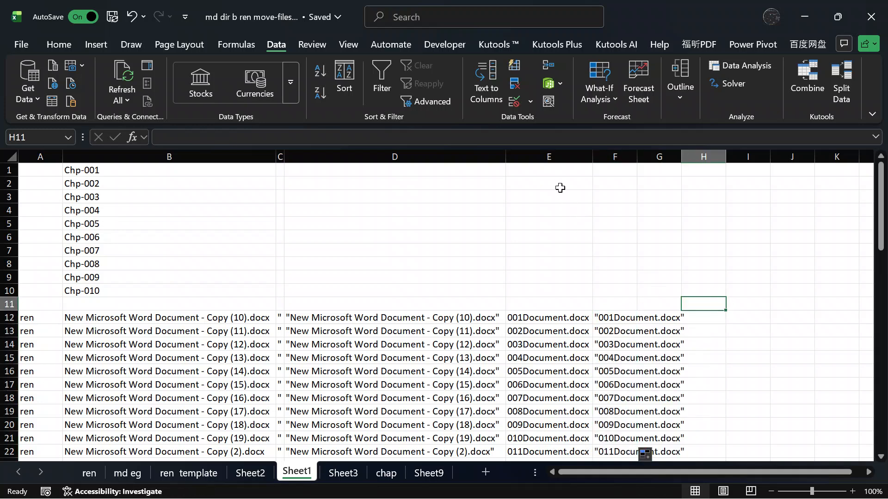
Step: Replace the formulas for the quoted new file names in column F with their values
{"action": "left_click", "coordinate": [620, 316]}
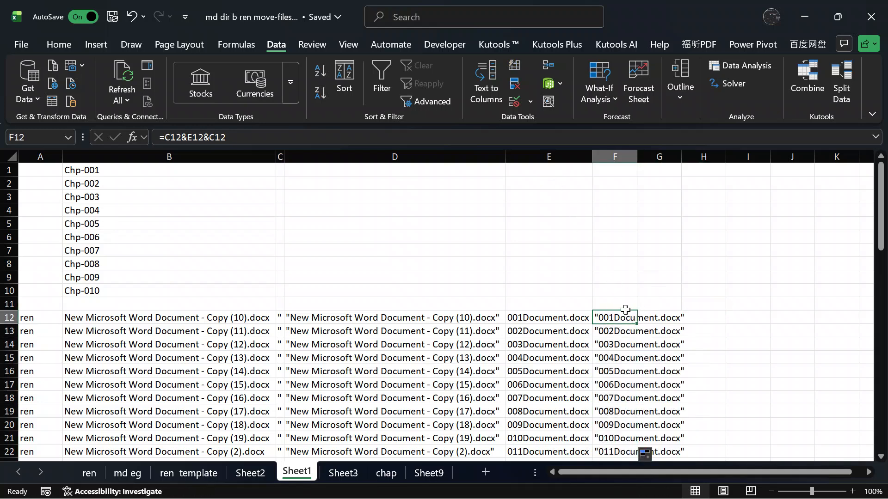
{"action": "key", "text": "ctrl+shift+Down"}
{"action": "scroll", "coordinate": [625, 309], "scroll_direction": "up", "scroll_amount": 10}
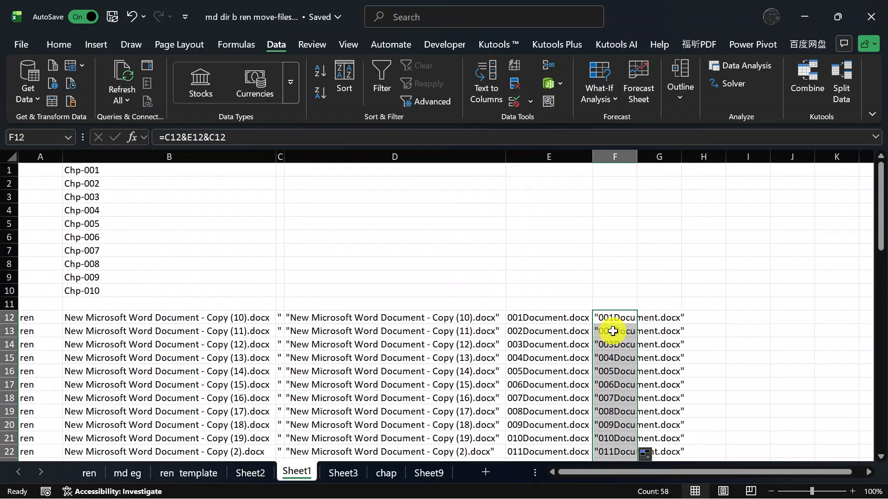
{"action": "right_click", "coordinate": [613, 331]}
{"action": "left_click", "coordinate": [646, 53]}
{"action": "right_click", "coordinate": [611, 318]}
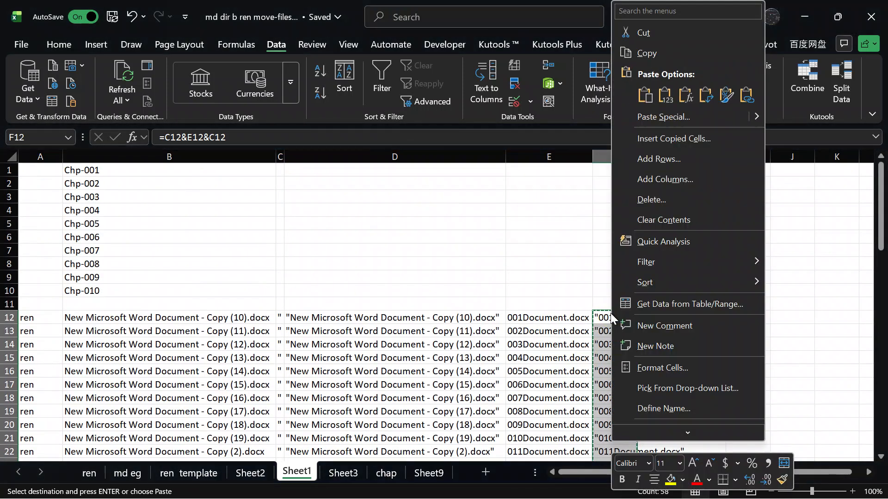
{"action": "left_click", "coordinate": [675, 94]}
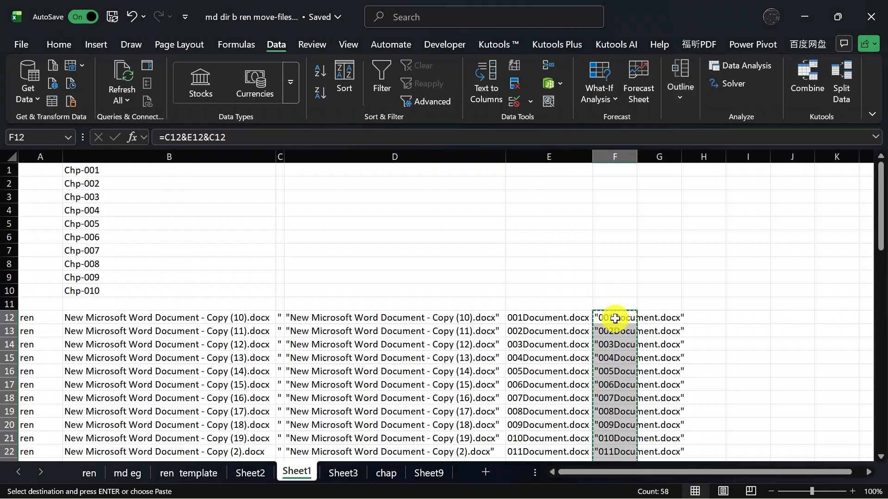
{"action": "right_click", "coordinate": [615, 318]}
{"action": "left_click", "coordinate": [687, 94]}
{"action": "left_click", "coordinate": [790, 249]}
Step: Delete column E with the unquoted new file names
{"action": "left_click", "coordinate": [545, 156]}
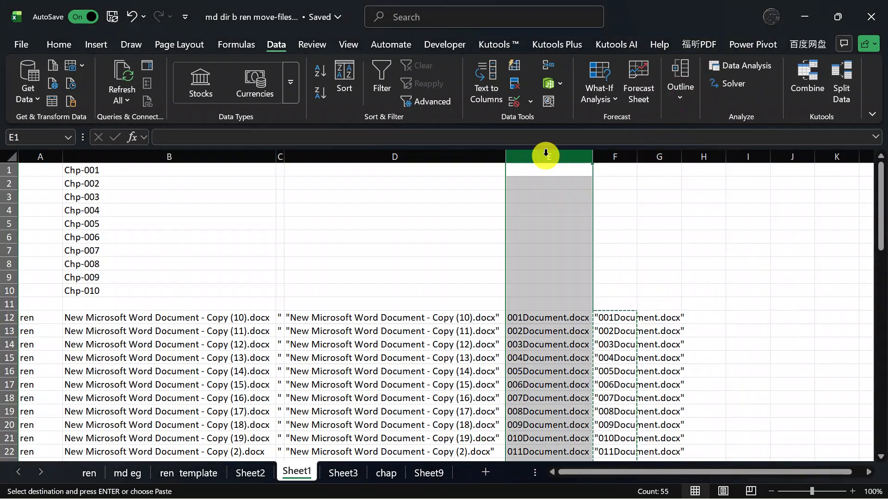
{"action": "right_click", "coordinate": [545, 156]}
{"action": "left_click", "coordinate": [595, 361]}
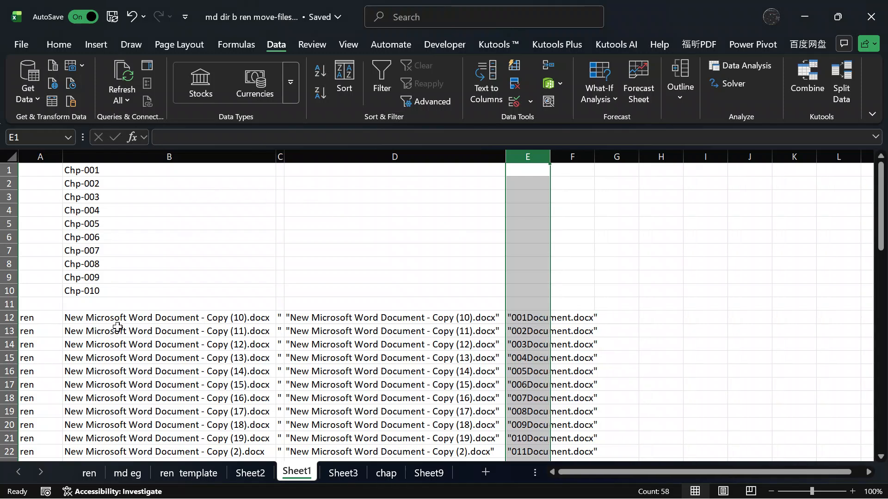
Step: Copy the folder names Chp-001 to Chp-010 from B1:B10 to a new sheet, starting at cell F5
{"action": "left_click", "coordinate": [84, 290]}
{"action": "left_click_drag", "start_coordinate": [88, 291], "coordinate": [103, 134]}
{"action": "right_click", "coordinate": [136, 190]}
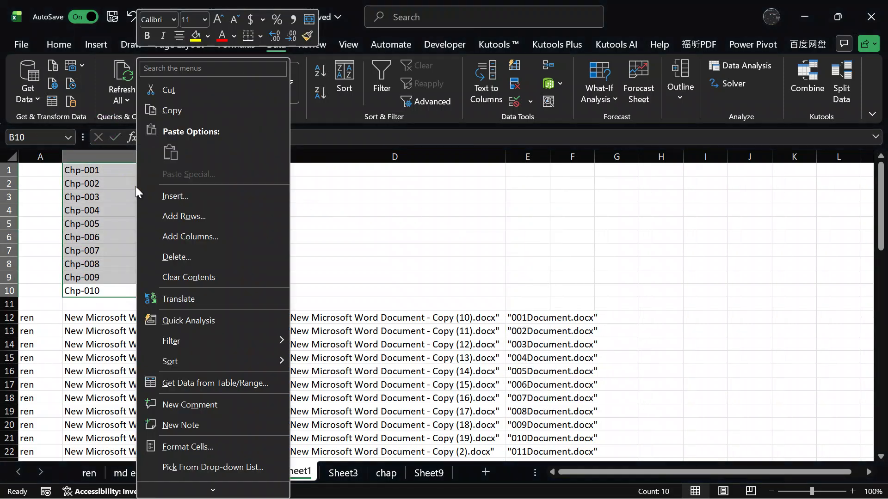
{"action": "left_click", "coordinate": [170, 110]}
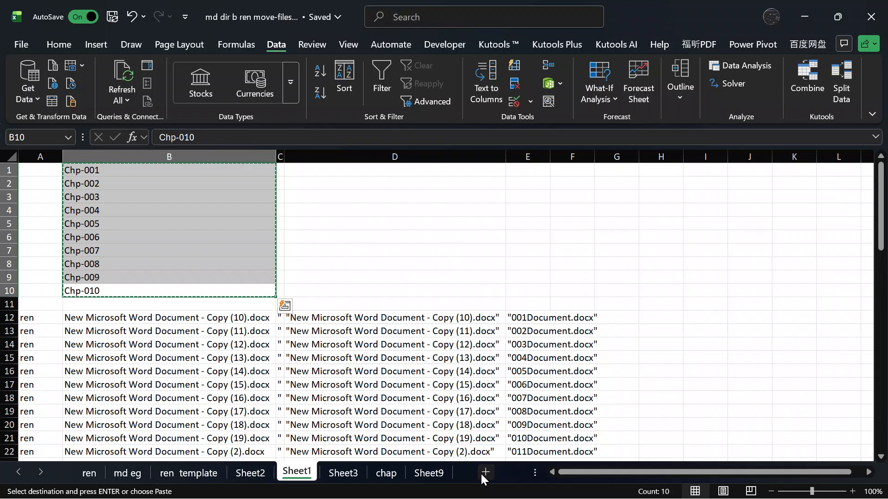
{"action": "left_click", "coordinate": [485, 472]}
{"action": "left_click", "coordinate": [245, 224]}
{"action": "right_click", "coordinate": [245, 224]}
{"action": "left_click", "coordinate": [272, 152]}
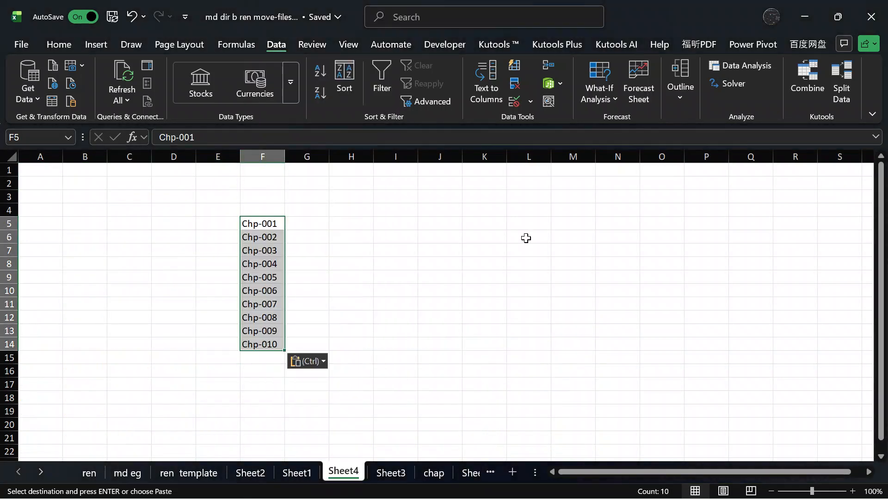
{"action": "left_click", "coordinate": [514, 240]}
Step: Delete rows 1 to 10 with the folder names from Sheet1
{"action": "left_click", "coordinate": [298, 471]}
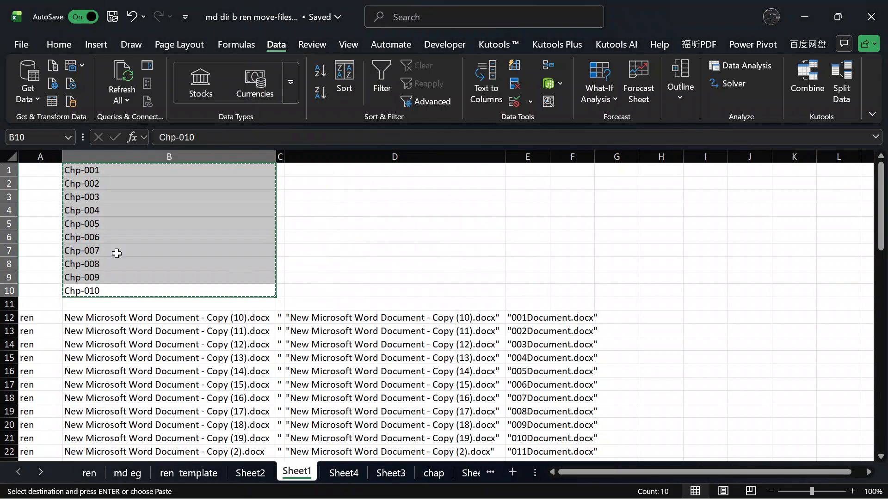
{"action": "left_click_drag", "start_coordinate": [8, 291], "coordinate": [27, 159]}
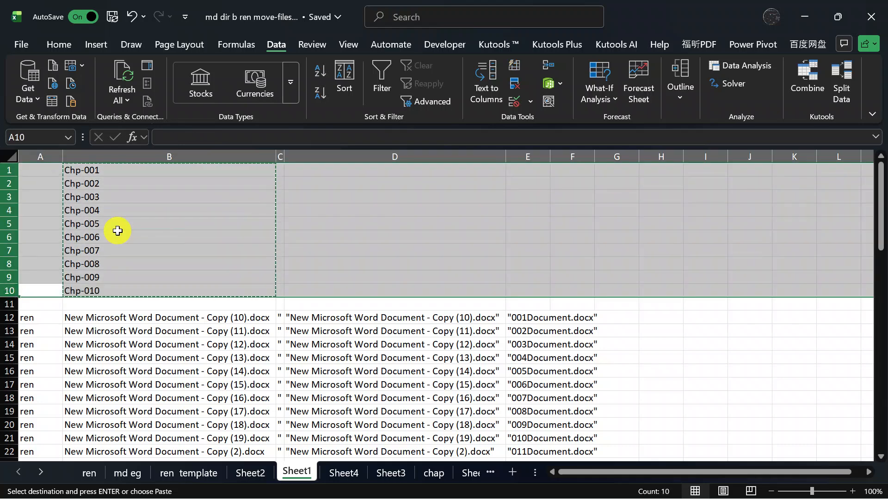
{"action": "right_click", "coordinate": [118, 231]}
{"action": "left_click", "coordinate": [148, 361]}
{"action": "left_click", "coordinate": [163, 167]}
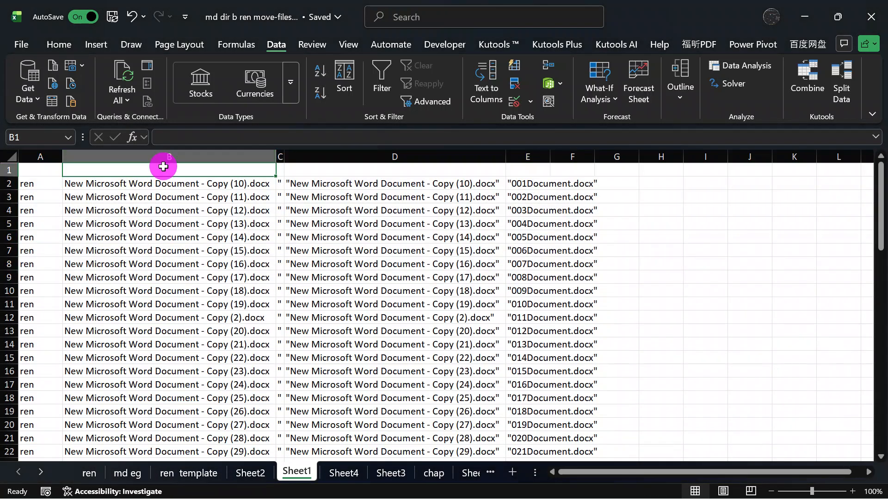
Step: Delete the column of unquoted original file names and the column of single quotation marks
{"action": "left_click", "coordinate": [168, 156]}
{"action": "right_click", "coordinate": [168, 156]}
{"action": "left_click", "coordinate": [208, 358]}
{"action": "left_click", "coordinate": [67, 152]}
{"action": "right_click", "coordinate": [68, 153]}
{"action": "left_click", "coordinate": [104, 351]}
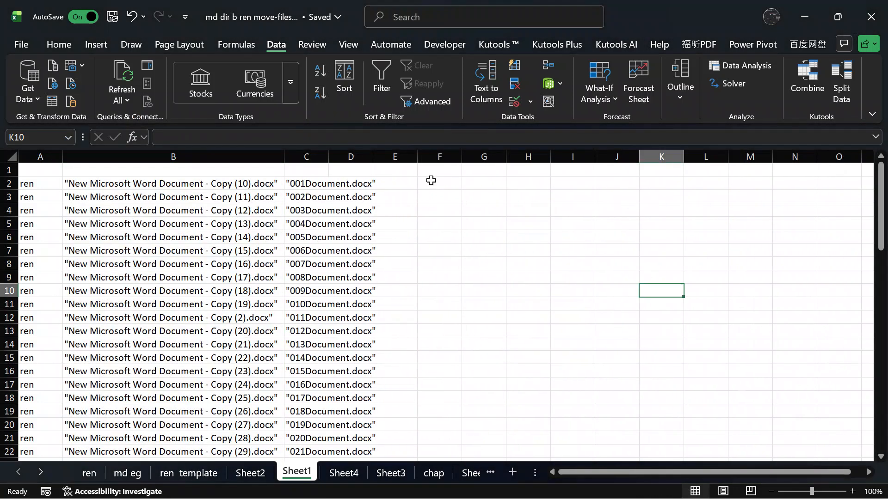
Step: Fit column A's width to its contents and select the ren command lines from row 2 to the end of the list
{"action": "double_click", "coordinate": [63, 157]}
{"action": "left_click_drag", "start_coordinate": [29, 183], "coordinate": [327, 183]}
{"action": "key", "text": "ctrl+shift+Down"}
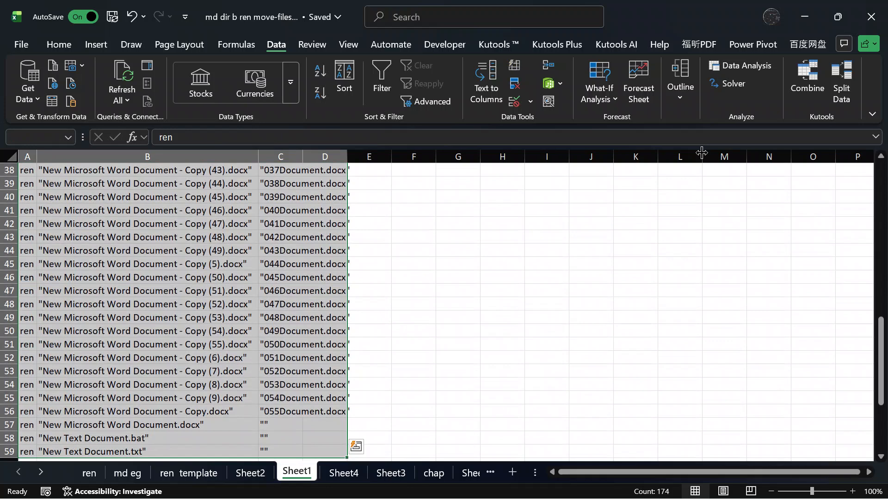
{"action": "left_click", "coordinate": [480, 343]}
Step: Clear the contents of rows 58 and 59, which hold the New Text Document .bat and .txt entries
{"action": "left_click", "coordinate": [3, 432]}
{"action": "left_click", "coordinate": [5, 444]}
{"action": "left_click", "coordinate": [6, 433]}
{"action": "left_click_drag", "start_coordinate": [7, 434], "coordinate": [67, 448]}
{"action": "right_click", "coordinate": [67, 447]}
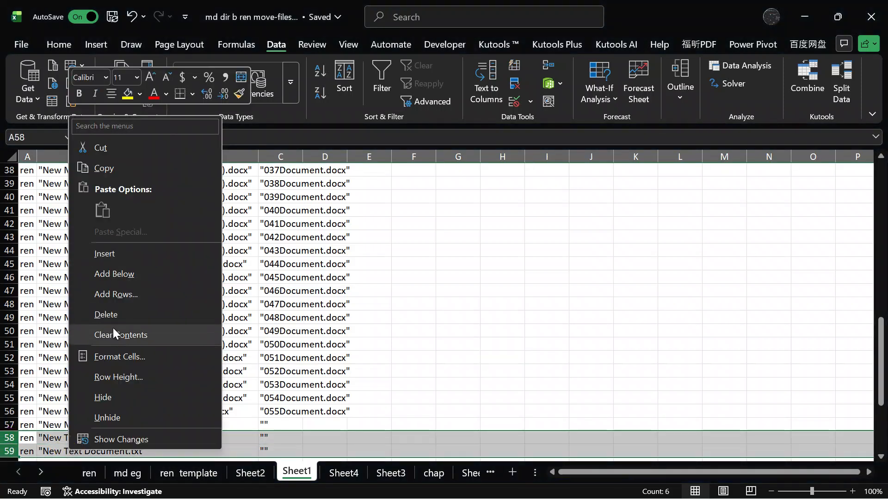
{"action": "left_click", "coordinate": [112, 334]}
{"action": "left_click", "coordinate": [421, 409]}
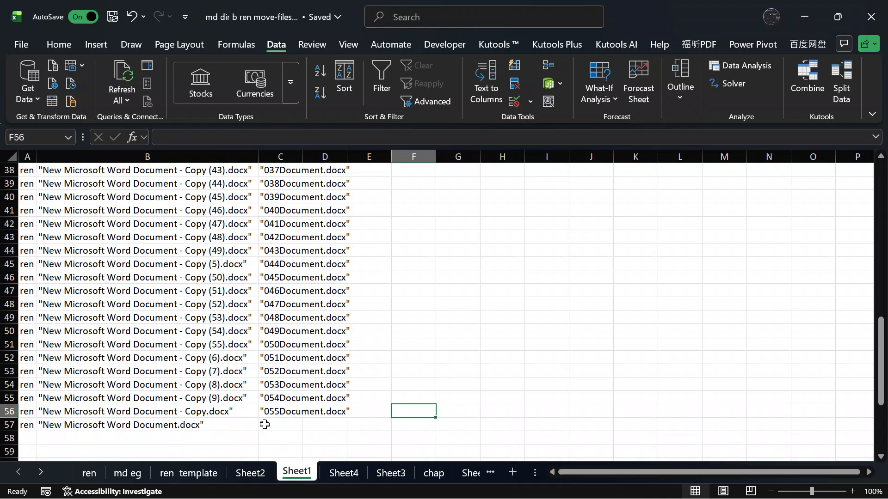
Step: Copy the quoted file name from C56 into C57 and change it to "056Document.docx"
{"action": "left_click", "coordinate": [264, 424]}
{"action": "double_click", "coordinate": [266, 412]}
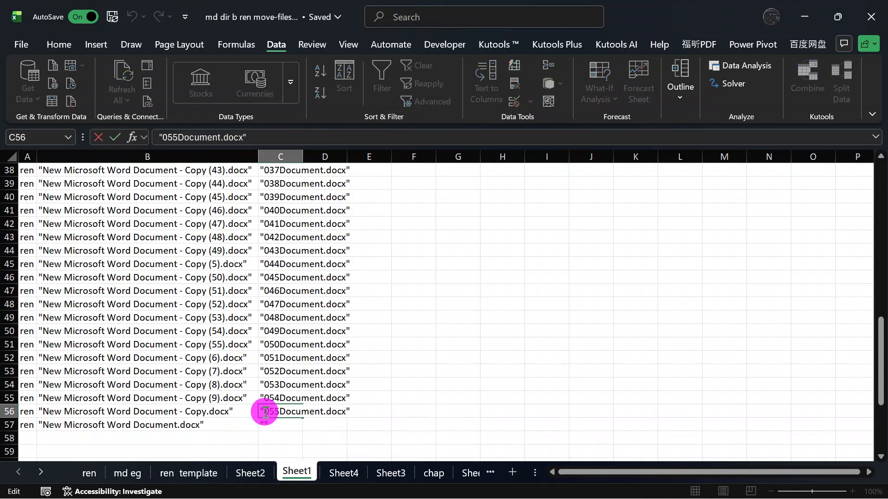
{"action": "left_click_drag", "start_coordinate": [266, 411], "coordinate": [452, 422]}
{"action": "double_click", "coordinate": [278, 423]}
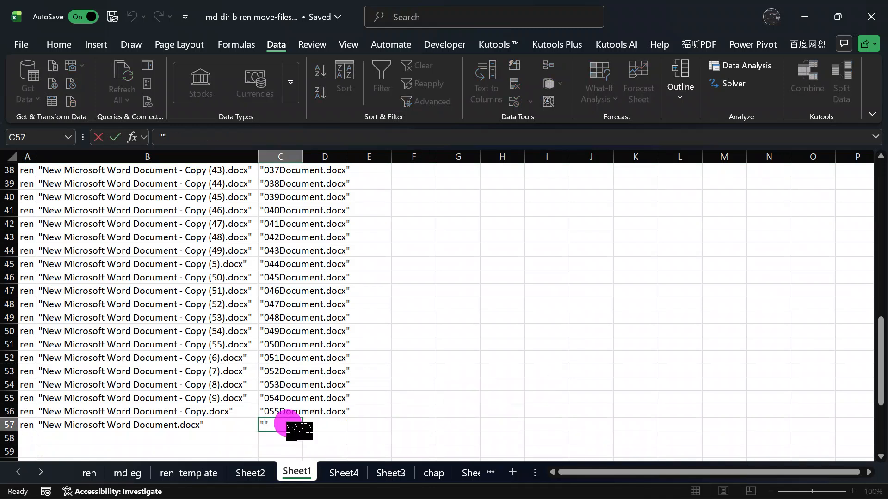
{"action": "key", "text": "ctrl+v"}
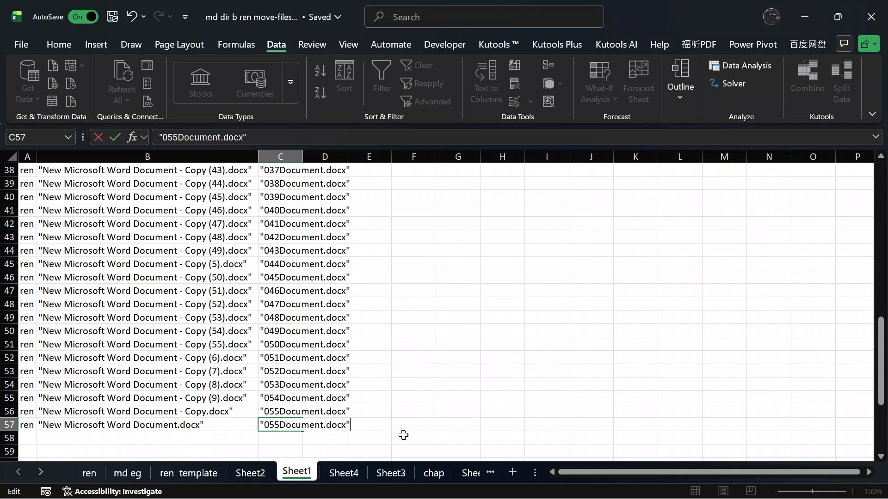
{"action": "left_click_drag", "start_coordinate": [279, 425], "coordinate": [273, 425]}
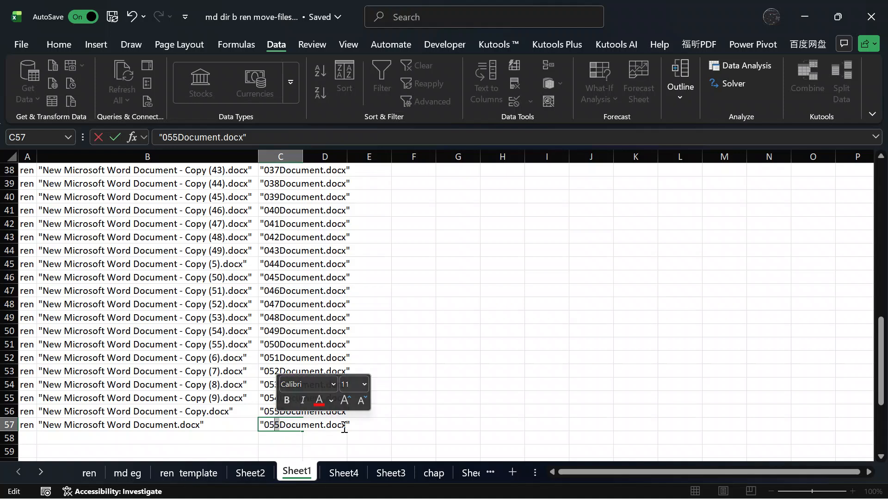
{"action": "type", "text": "6"}
{"action": "key", "text": "Return"}
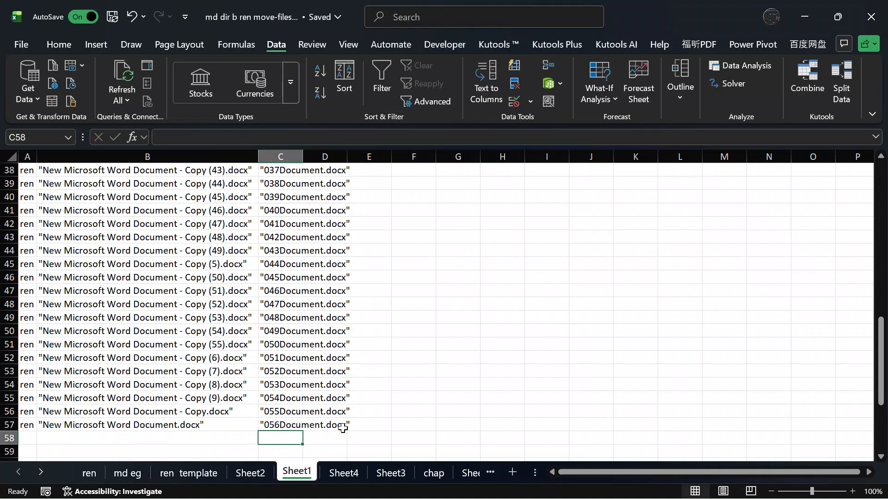
Step: Fit column C's width to its contents and copy all the ren command lines in columns A to C, from row 2 to row 57
{"action": "left_click", "coordinate": [308, 157]}
{"action": "double_click", "coordinate": [304, 156]}
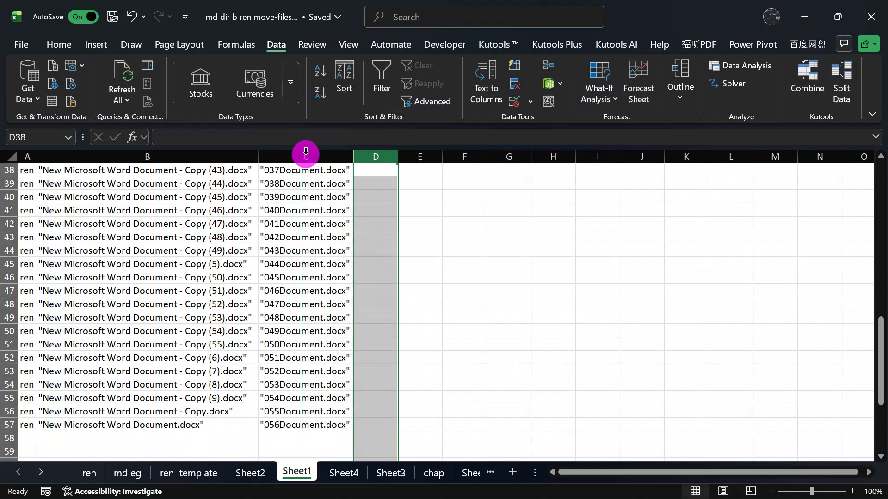
{"action": "left_click_drag", "start_coordinate": [312, 422], "coordinate": [19, 188]}
{"action": "right_click", "coordinate": [166, 201]}
{"action": "left_click", "coordinate": [235, 111]}
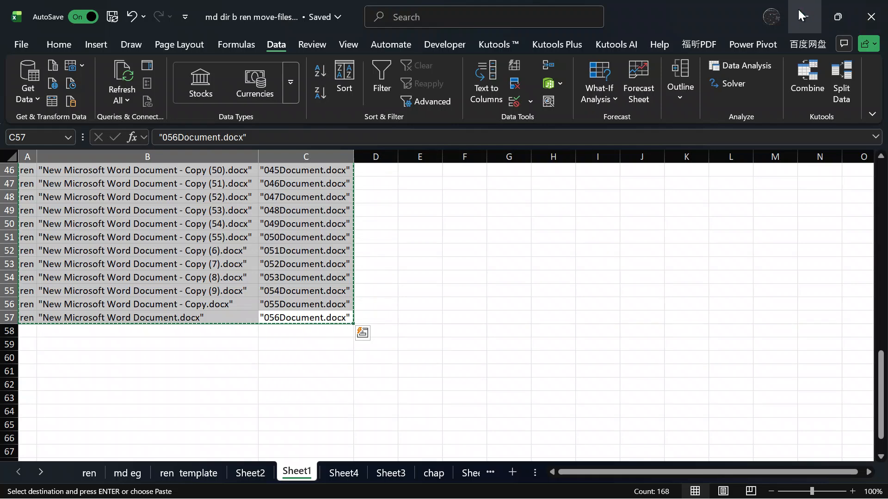
Step: Switch to File Explorer, open New Text Document.txt in the 21-IOTGs-S Word Individual-Comments folder, and paste the copied ren lines into it
{"action": "left_click", "coordinate": [800, 10]}
{"action": "mouse_move", "coordinate": [341, 478]}
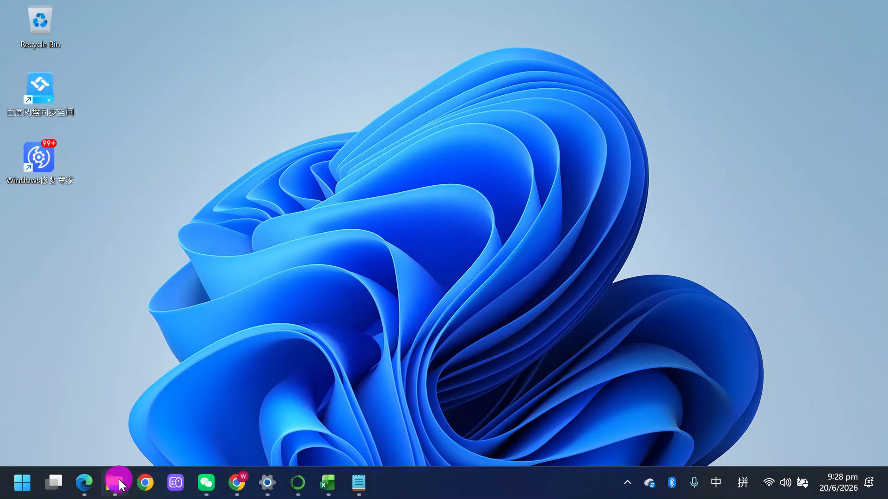
{"action": "left_click", "coordinate": [114, 491]}
{"action": "left_click", "coordinate": [645, 373]}
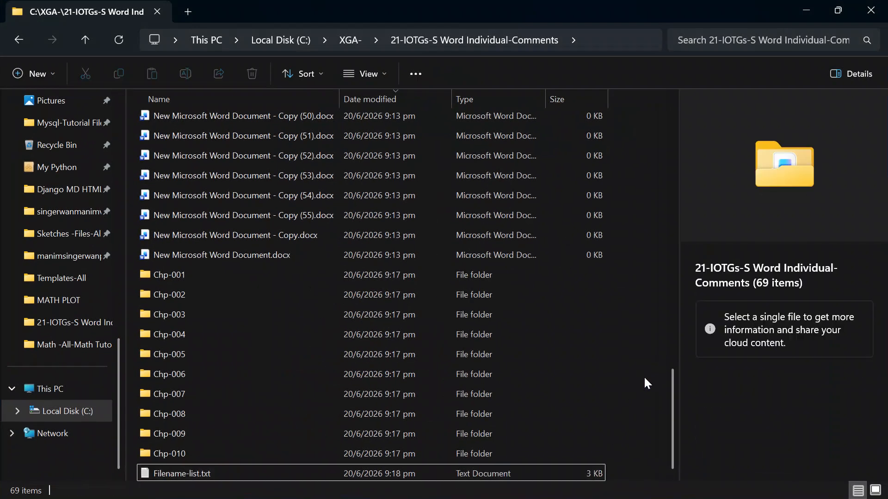
{"action": "scroll", "coordinate": [303, 315], "scroll_direction": "up", "scroll_amount": 15}
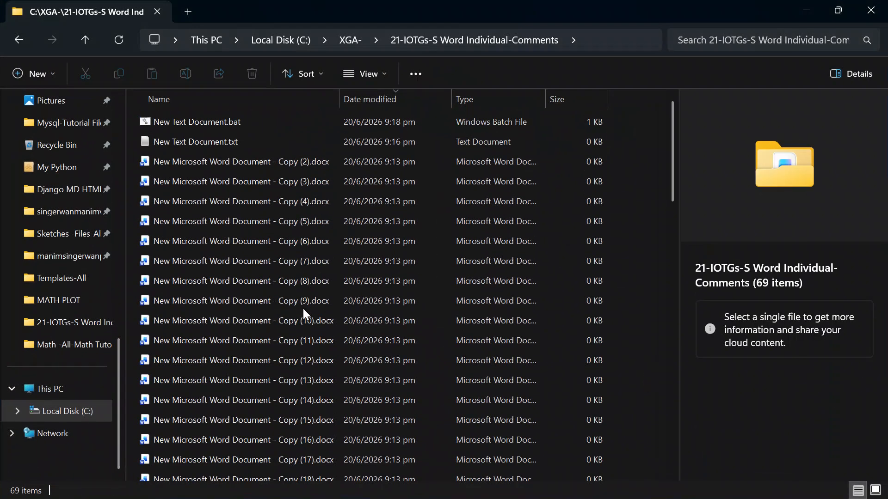
{"action": "double_click", "coordinate": [215, 144]}
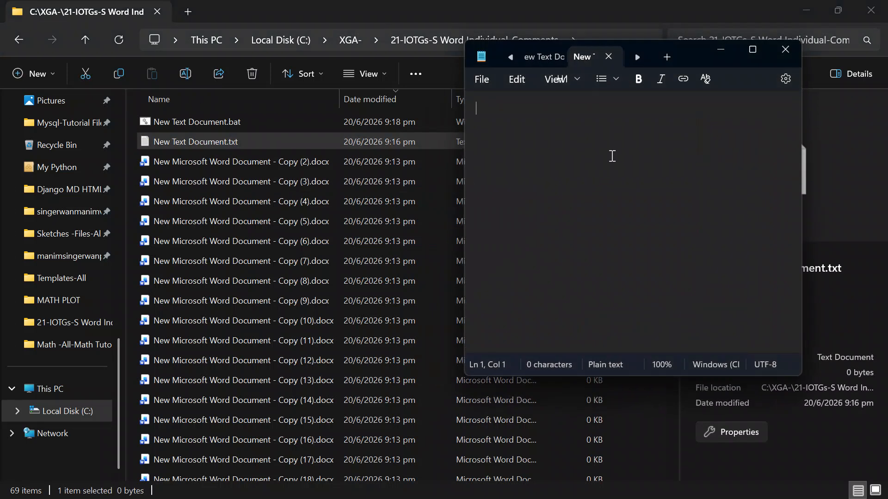
{"action": "key", "text": "ctrl+v"}
Step: Save the ren lines as New Text Document.bat with ANSI encoding in the same folder, replacing the existing batch file
{"action": "left_click", "coordinate": [480, 79]}
{"action": "left_click", "coordinate": [516, 247]}
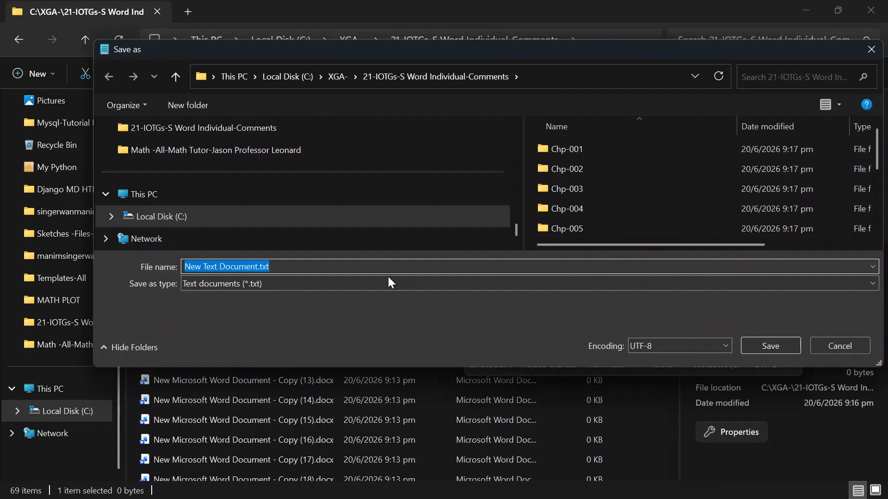
{"action": "left_click", "coordinate": [387, 265]}
{"action": "key", "text": "BackSpace"}
{"action": "key", "text": "BackSpace"}
{"action": "key", "text": "BackSpace"}
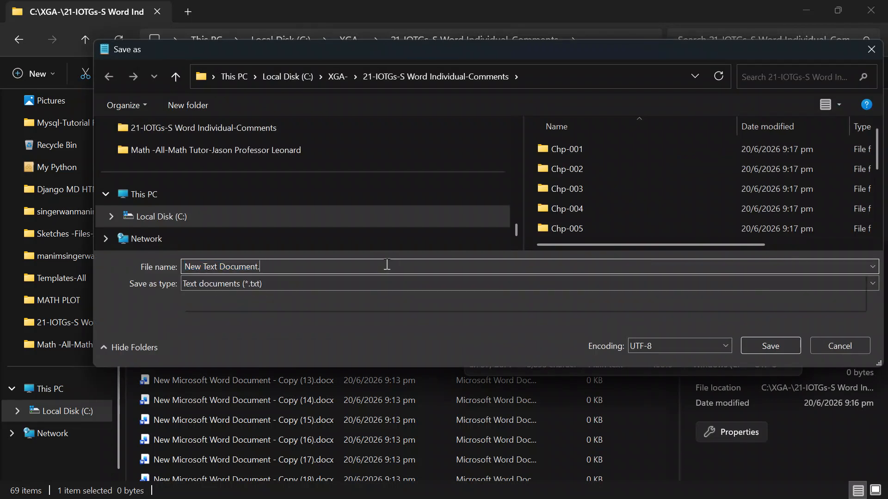
{"action": "type", "text": "bat"}
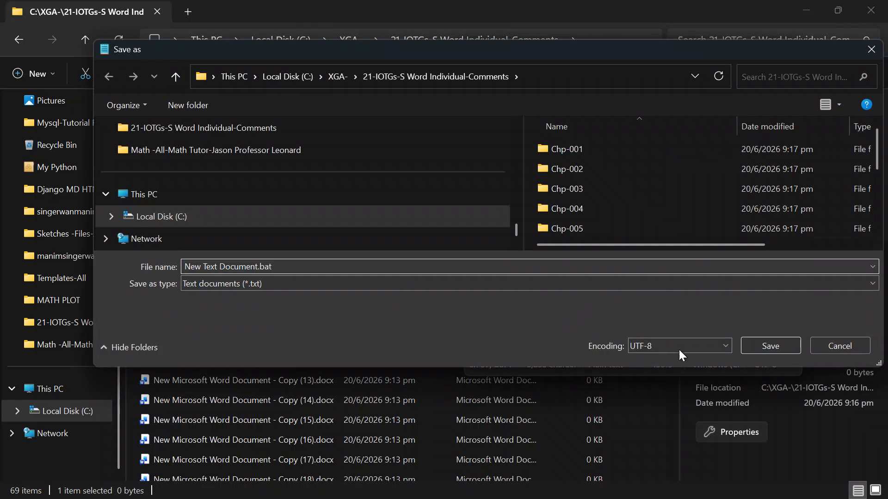
{"action": "left_click", "coordinate": [680, 347]}
{"action": "left_click", "coordinate": [682, 359]}
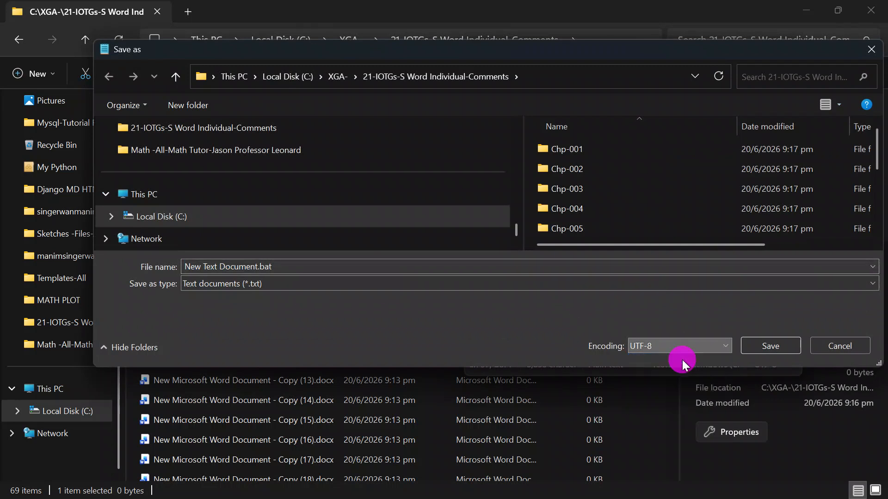
{"action": "left_click", "coordinate": [769, 346]}
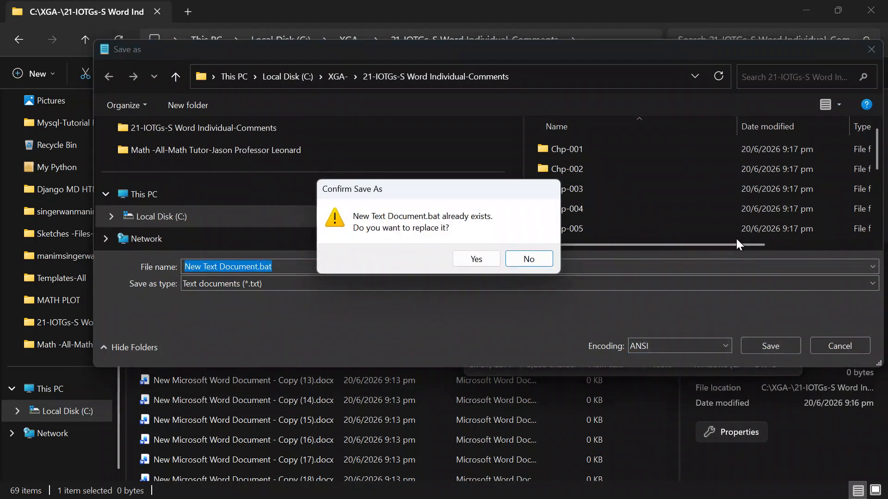
{"action": "left_click", "coordinate": [491, 259]}
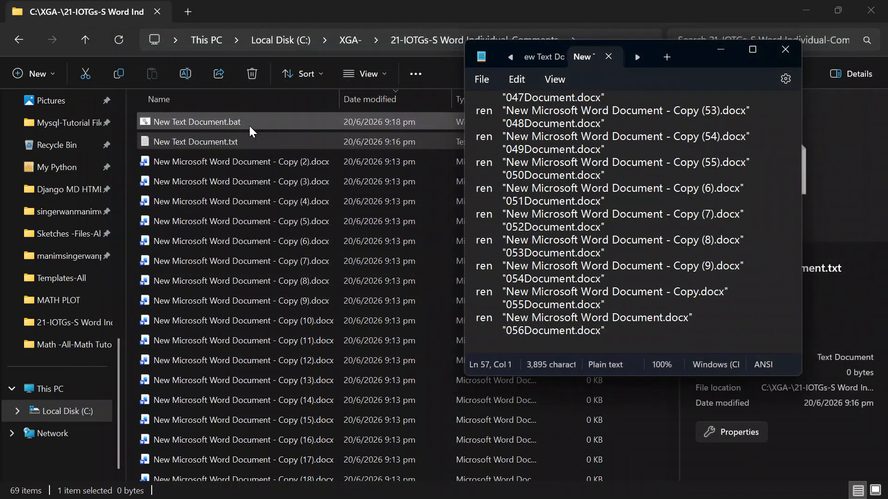
Step: Run New Text Document.bat to rename the Word documents and look through the folder's file list
{"action": "left_click", "coordinate": [249, 125]}
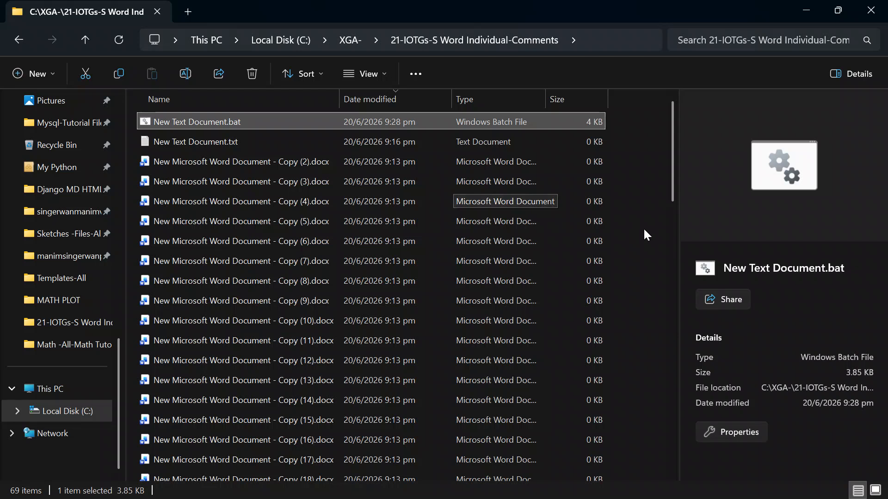
{"action": "scroll", "coordinate": [643, 228], "scroll_direction": "down", "scroll_amount": 15}
{"action": "scroll", "coordinate": [642, 271], "scroll_direction": "up", "scroll_amount": 15}
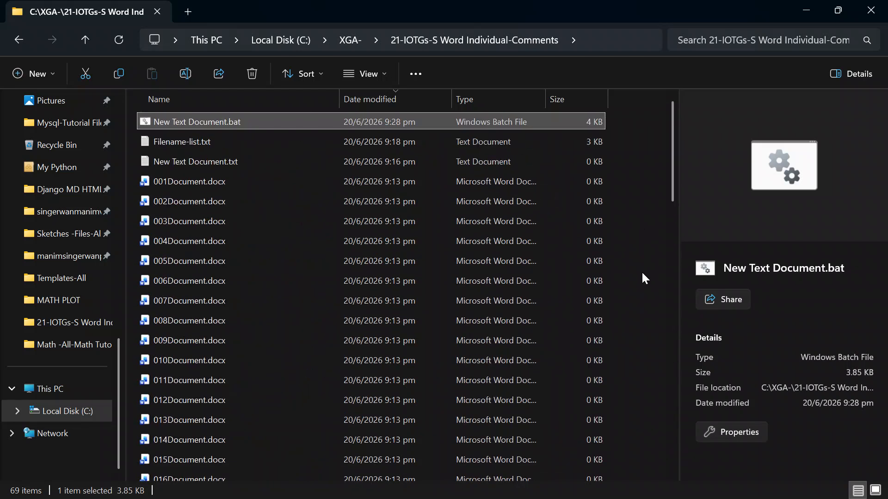
Step: Delete New Text Document.bat, Filename-list.txt and New Text Document.txt from the folder
{"action": "left_click", "coordinate": [232, 161]}
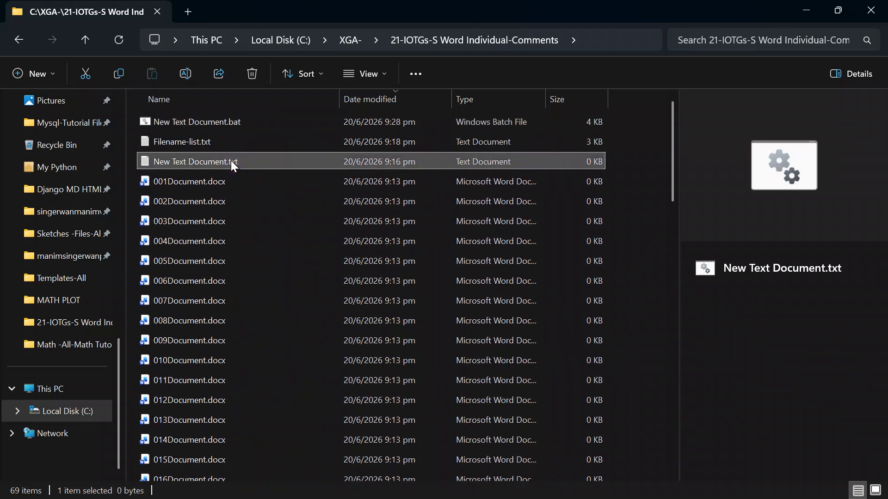
{"action": "left_click", "coordinate": [230, 123], "text": "shift"}
{"action": "key", "text": "Delete"}
{"action": "scroll", "coordinate": [427, 217], "scroll_direction": "down", "scroll_amount": 15}
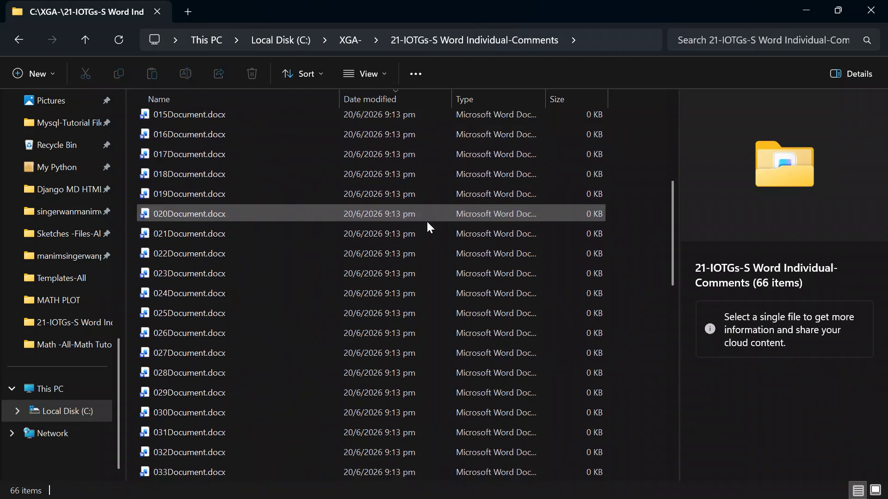
Step: Minimize File Explorer and dismiss Notepad's notices about the deleted files
{"action": "left_click", "coordinate": [812, 8]}
{"action": "left_click", "coordinate": [709, 247]}
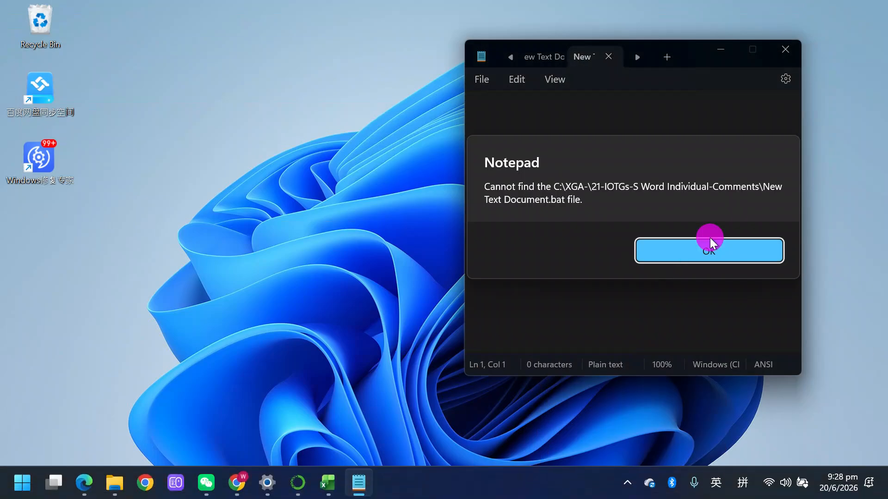
{"action": "left_click", "coordinate": [726, 250]}
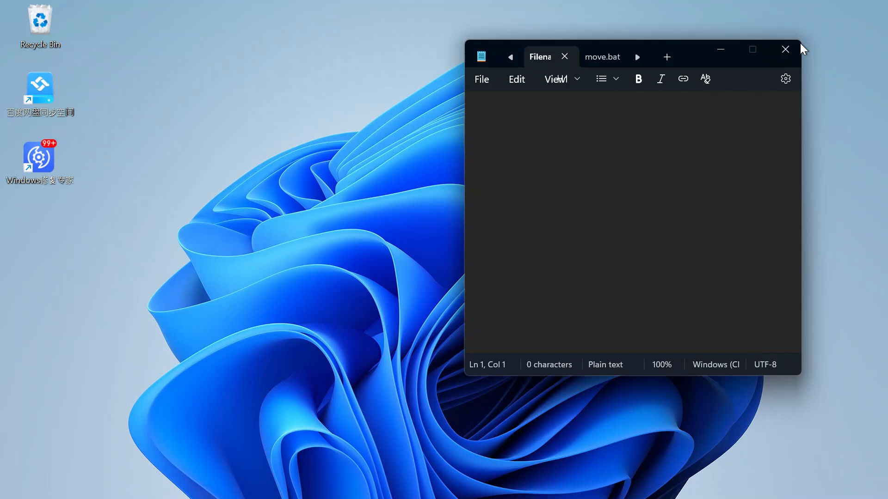
Step: Switch to Excel and copy Sheet1's column C with the new quoted file names
{"action": "key", "text": "super"}
{"action": "left_click", "coordinate": [328, 484]}
{"action": "left_click", "coordinate": [501, 278]}
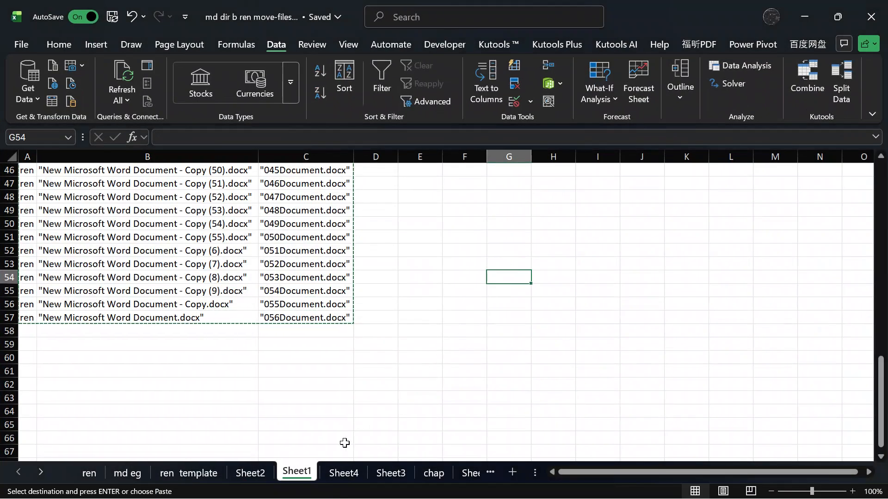
{"action": "scroll", "coordinate": [339, 364], "scroll_direction": "up", "scroll_amount": 15}
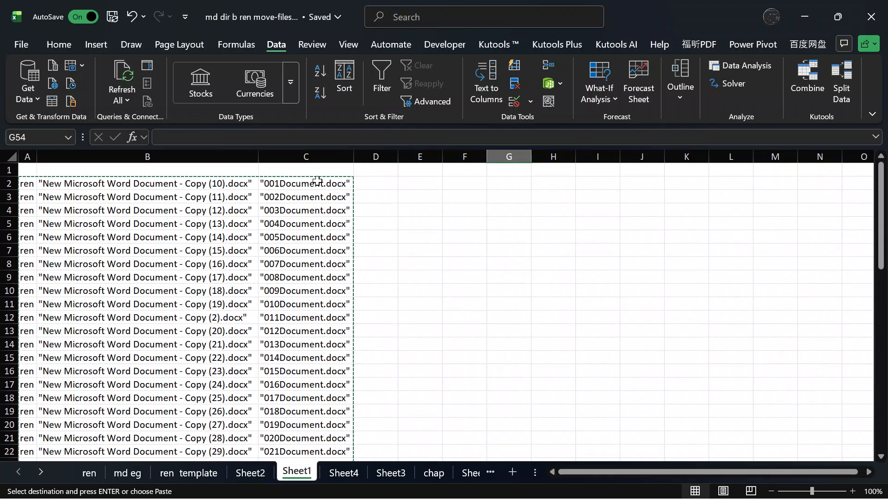
{"action": "left_click", "coordinate": [325, 158]}
{"action": "right_click", "coordinate": [324, 158]}
{"action": "left_click", "coordinate": [362, 217]}
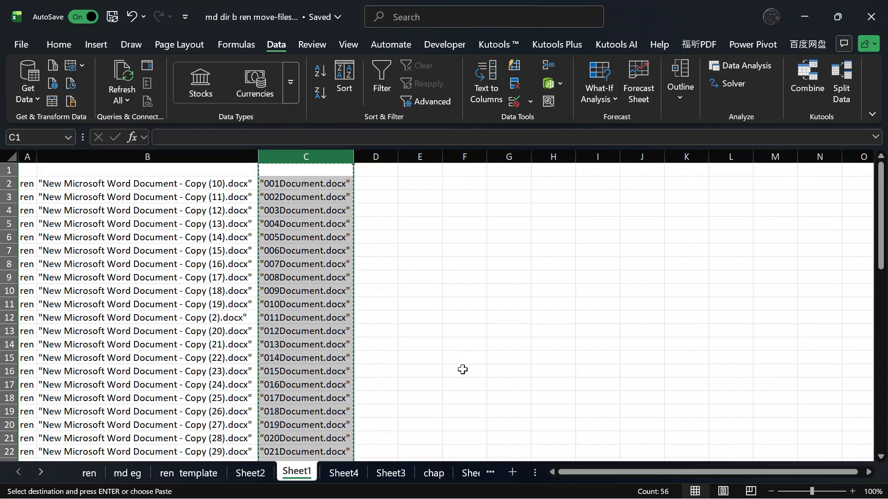
Step: Add a new worksheet and paste the copied file-name column into its column B
{"action": "left_click", "coordinate": [511, 473]}
{"action": "right_click", "coordinate": [74, 181]}
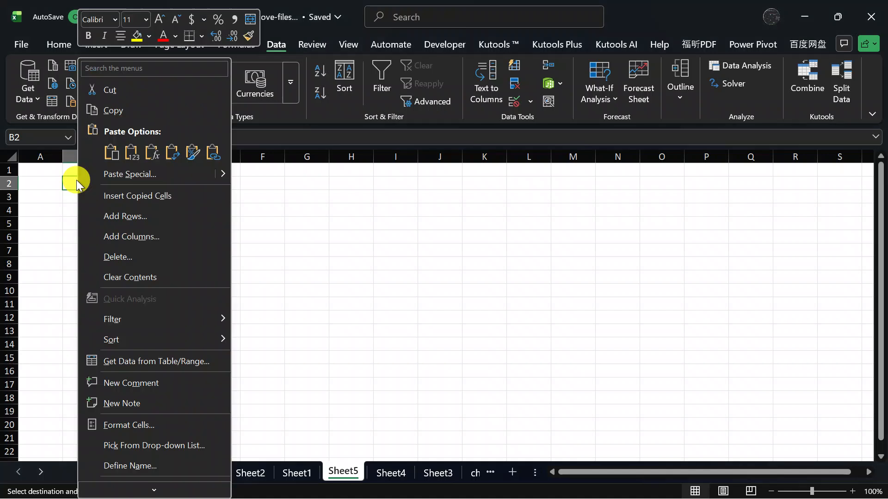
{"action": "left_click", "coordinate": [110, 161]}
{"action": "left_click", "coordinate": [518, 302]}
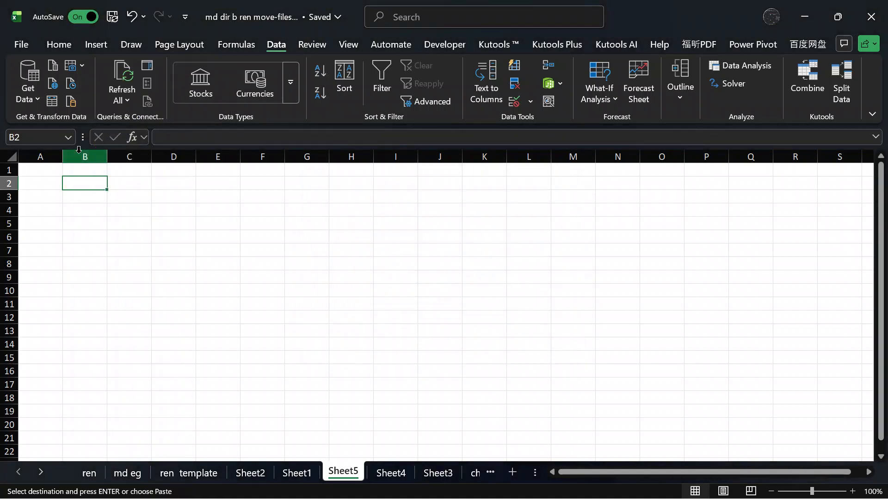
{"action": "left_click", "coordinate": [82, 156]}
{"action": "right_click", "coordinate": [83, 156]}
{"action": "left_click", "coordinate": [124, 248]}
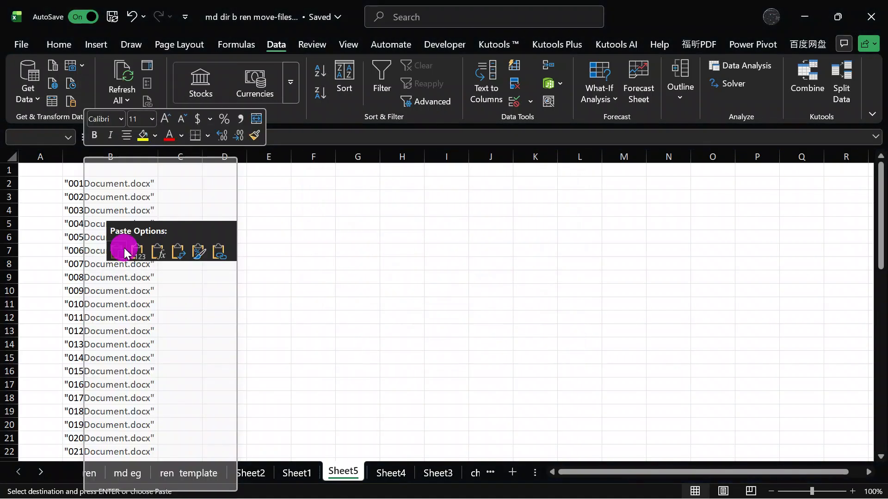
{"action": "left_click", "coordinate": [310, 305]}
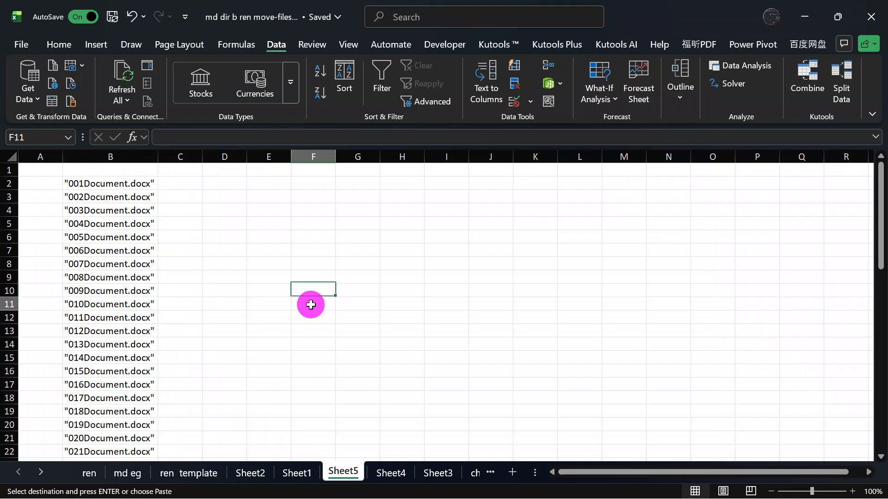
Step: Find the folder names Chp-001 to Chp-010 on Sheet4 and copy them
{"action": "left_click", "coordinate": [296, 473]}
{"action": "left_click", "coordinate": [434, 473]}
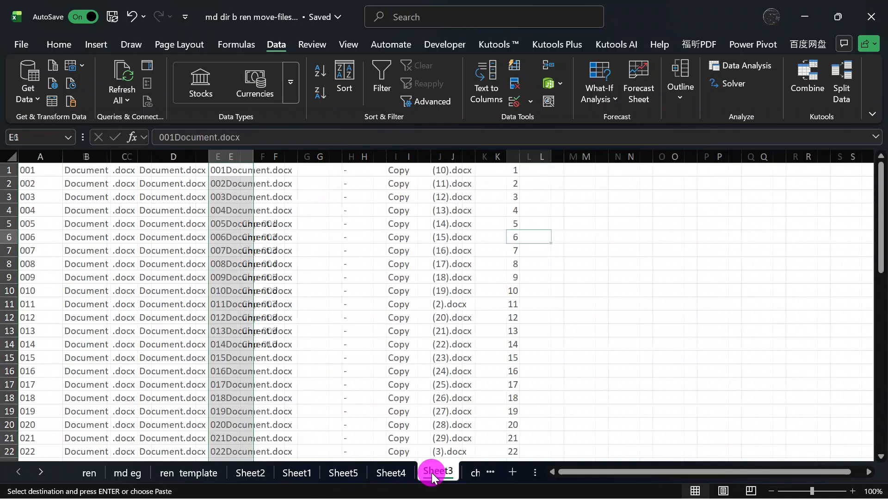
{"action": "left_click", "coordinate": [391, 473]}
{"action": "left_click_drag", "start_coordinate": [256, 224], "coordinate": [254, 341]}
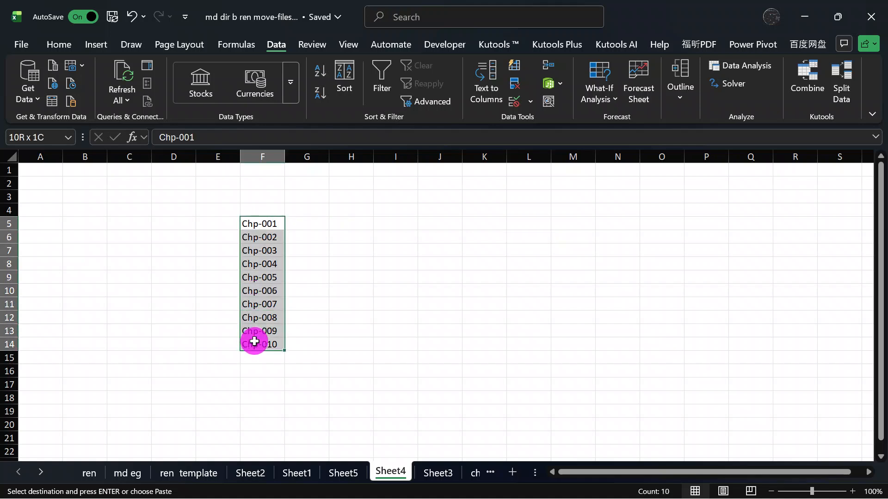
{"action": "right_click", "coordinate": [254, 341]}
{"action": "left_click", "coordinate": [307, 40]}
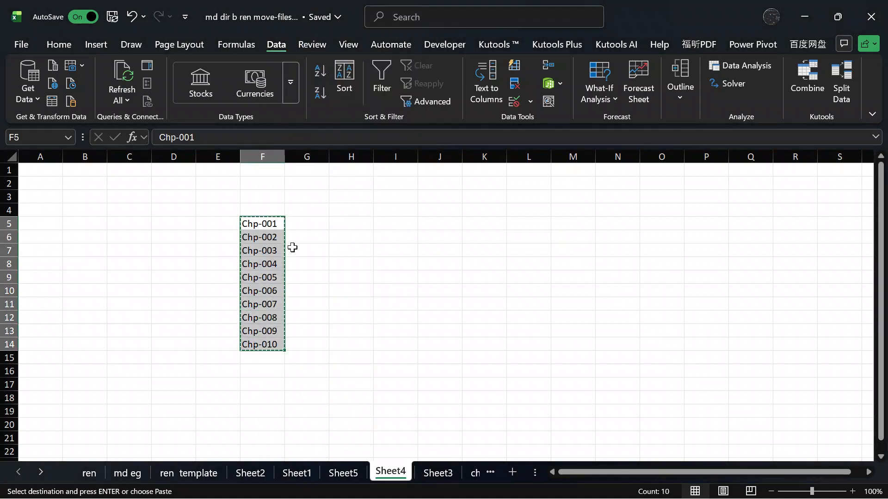
{"action": "right_click", "coordinate": [250, 233]}
{"action": "left_click", "coordinate": [303, 113]}
Step: Paste the copied folder names Chp-001 to Chp-010 into Sheet5 starting at cell C2
{"action": "left_click", "coordinate": [346, 472]}
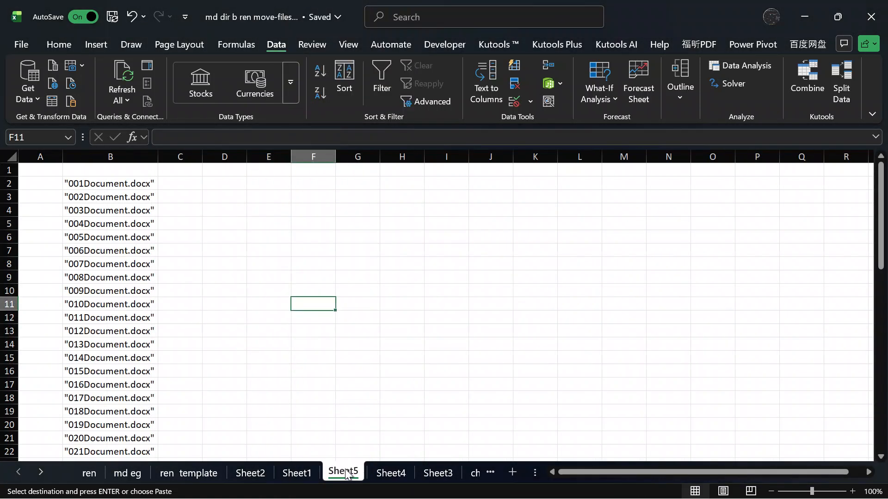
{"action": "left_click", "coordinate": [185, 184]}
{"action": "right_click", "coordinate": [185, 184]}
{"action": "left_click", "coordinate": [239, 152]}
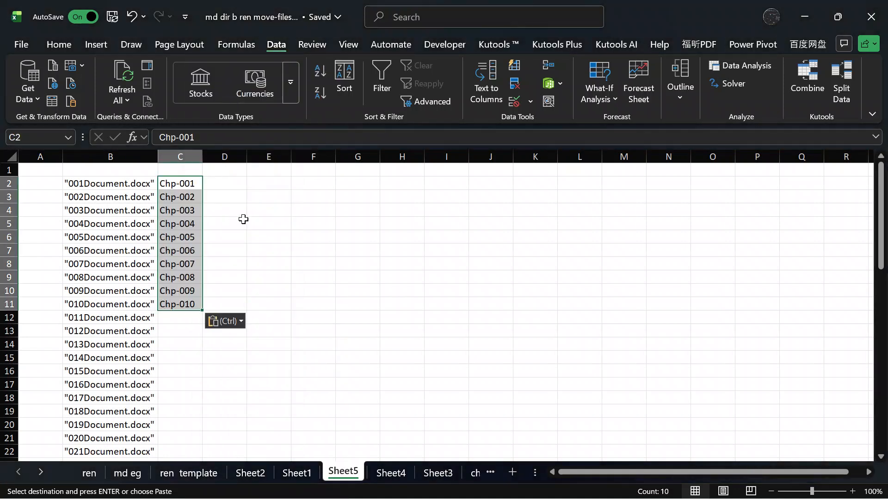
Step: Repeat the folder names Chp-001 to Chp-010 in cells C12:C21 of Sheet5
{"action": "left_click", "coordinate": [267, 290]}
{"action": "left_click_drag", "start_coordinate": [183, 182], "coordinate": [184, 440]}
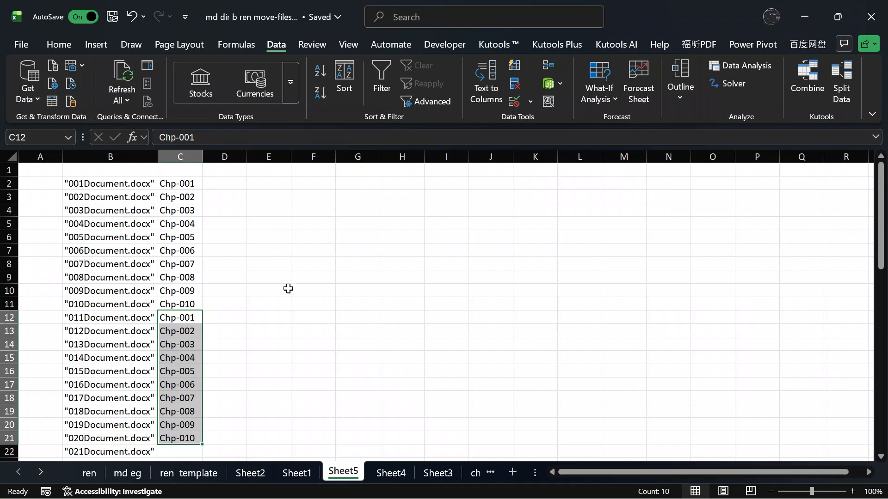
{"action": "left_click_drag", "start_coordinate": [186, 185], "coordinate": [187, 445]}
{"action": "scroll", "coordinate": [301, 355], "scroll_direction": "down", "scroll_amount": 4}
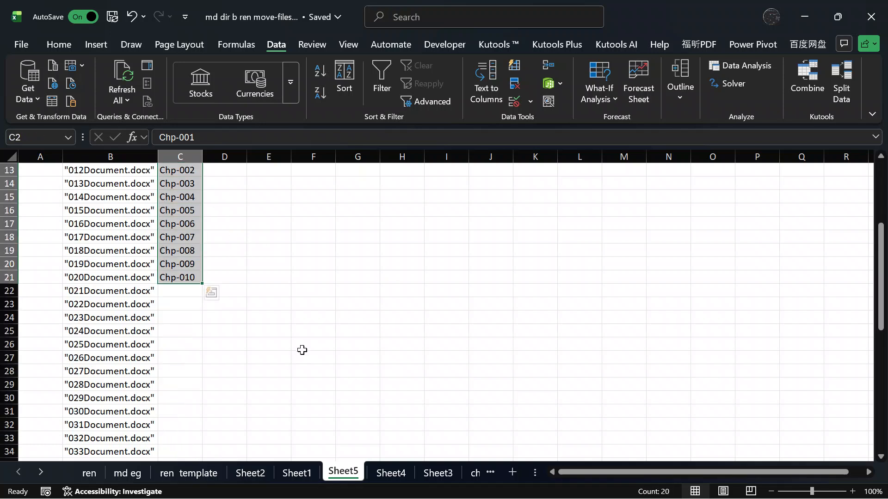
{"action": "left_click", "coordinate": [196, 277]}
{"action": "scroll", "coordinate": [277, 268], "scroll_direction": "up", "scroll_amount": 2}
{"action": "left_click", "coordinate": [293, 262]}
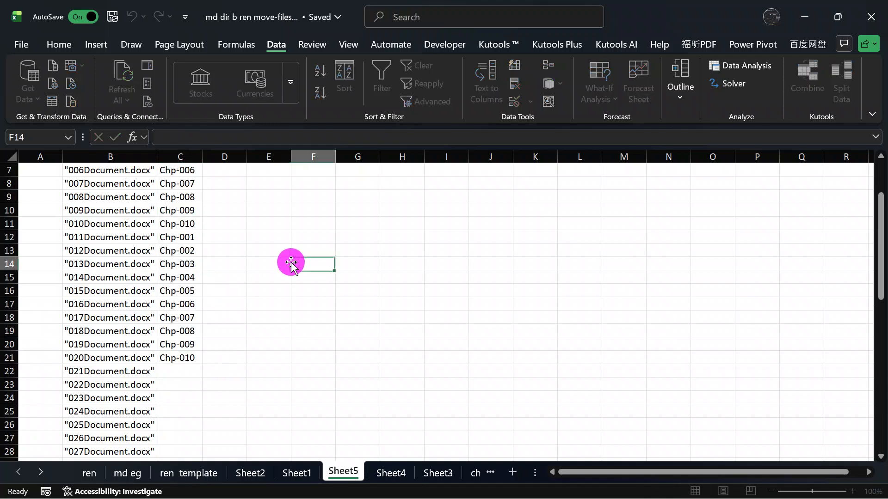
Step: Fill the repeating folder names from C2:C21 down column C to row 57, alongside the last document name
{"action": "scroll", "coordinate": [237, 220], "scroll_direction": "up", "scroll_amount": 2}
{"action": "left_click_drag", "start_coordinate": [185, 184], "coordinate": [178, 442]}
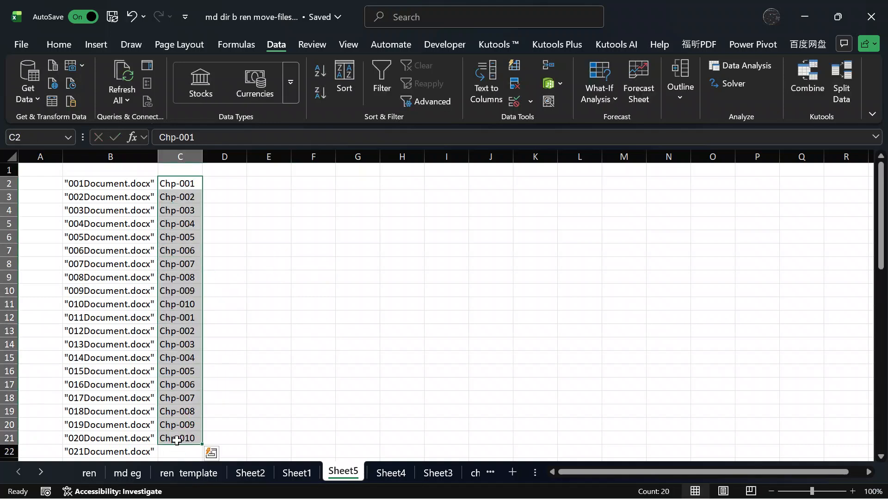
{"action": "double_click", "coordinate": [205, 446]}
{"action": "scroll", "coordinate": [258, 337], "scroll_direction": "down", "scroll_amount": 20}
{"action": "scroll", "coordinate": [258, 337], "scroll_direction": "up", "scroll_amount": 5}
{"action": "scroll", "coordinate": [256, 337], "scroll_direction": "up", "scroll_amount": 2}
{"action": "left_click", "coordinate": [269, 329]}
{"action": "scroll", "coordinate": [264, 365], "scroll_direction": "up", "scroll_amount": 13}
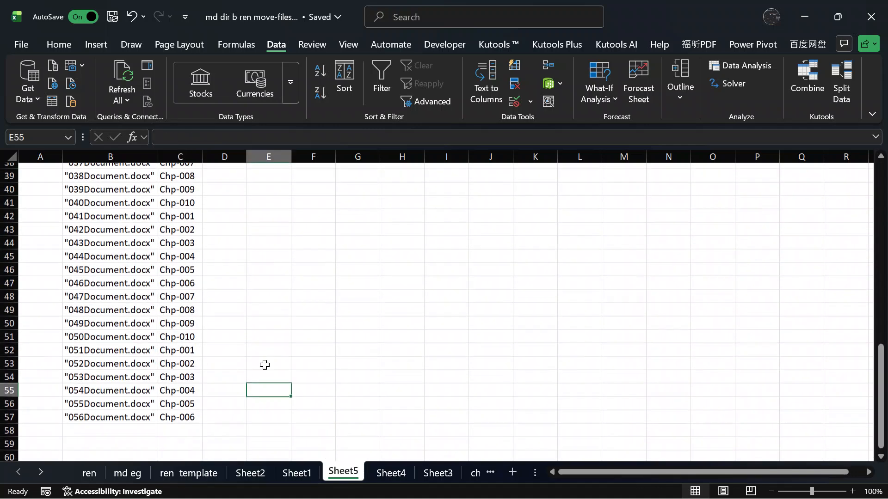
{"action": "scroll", "coordinate": [264, 371], "scroll_direction": "up", "scroll_amount": 1}
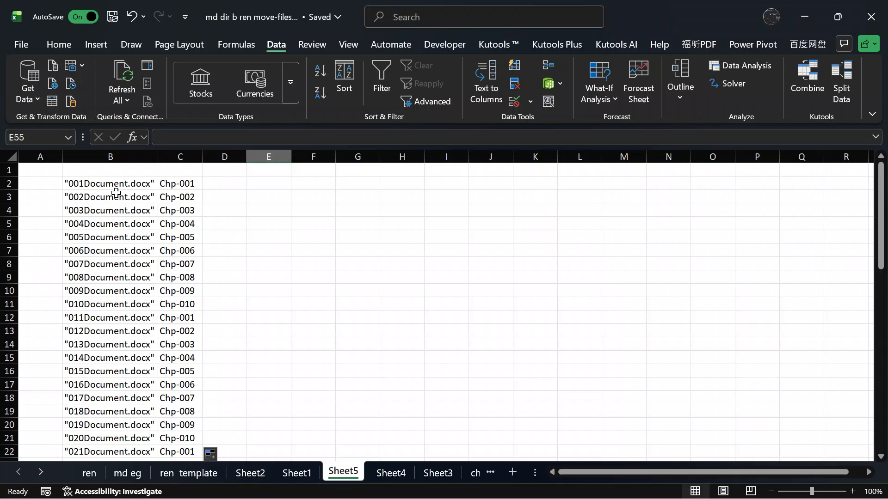
Step: Enter "move" in cell A2 and fill it down column A to row 57
{"action": "double_click", "coordinate": [45, 184]}
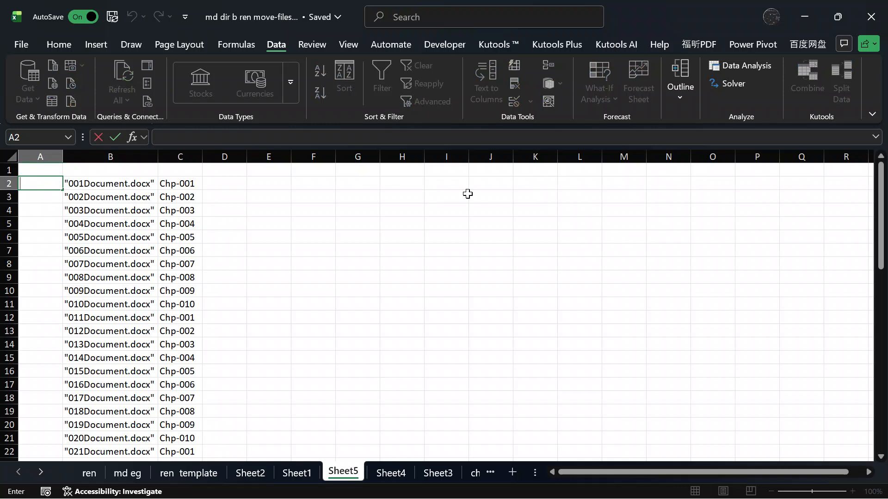
{"action": "type", "text": "move"}
{"action": "key", "text": "Return"}
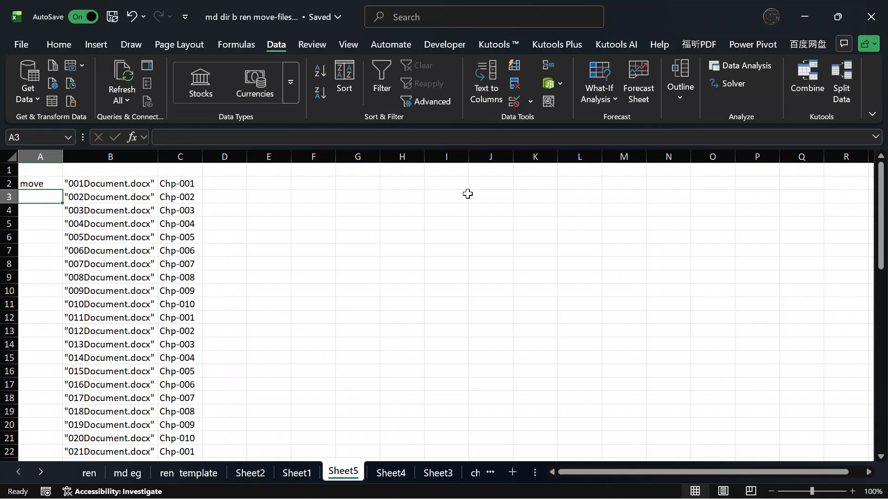
{"action": "left_click", "coordinate": [43, 182]}
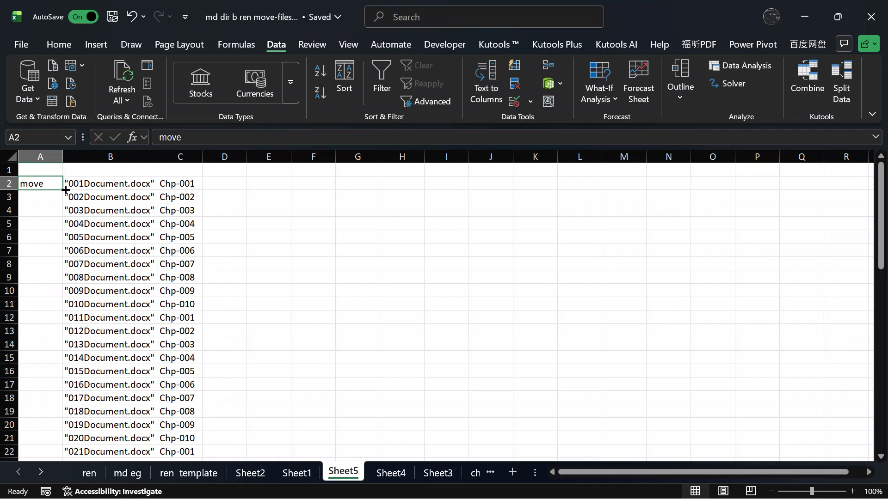
{"action": "double_click", "coordinate": [65, 190]}
{"action": "left_click", "coordinate": [273, 223]}
Step: Copy the complete move commands in A2:C57 and minimize the workbook
{"action": "left_click_drag", "start_coordinate": [34, 182], "coordinate": [111, 278]}
{"action": "left_click_drag", "start_coordinate": [166, 317], "coordinate": [181, 465]}
{"action": "right_click", "coordinate": [104, 212]}
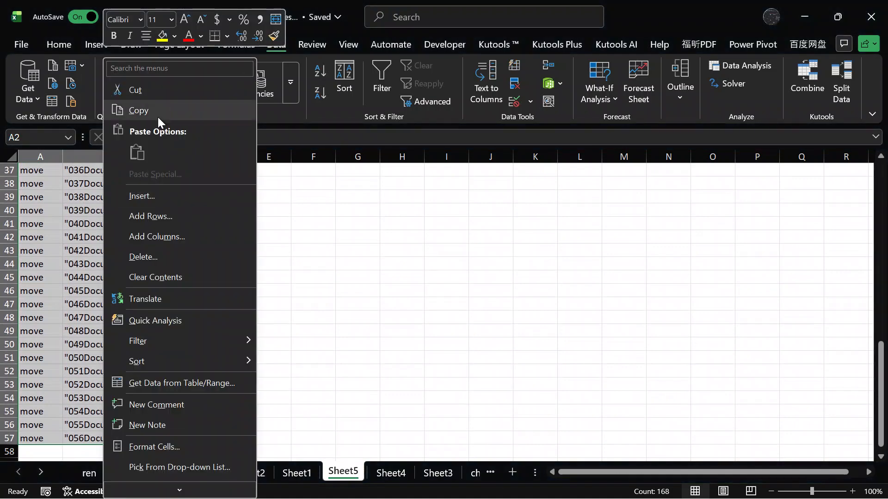
{"action": "left_click", "coordinate": [139, 110]}
{"action": "left_click", "coordinate": [798, 16]}
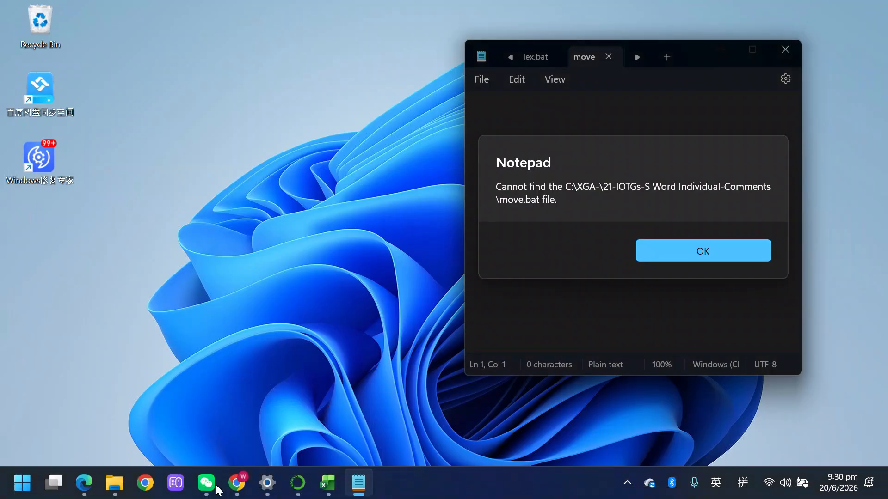
Step: Switch to File Explorer and create a new text document with its default name in the 21-IOTGs-S Word Individual-Comments folder
{"action": "left_click", "coordinate": [114, 489]}
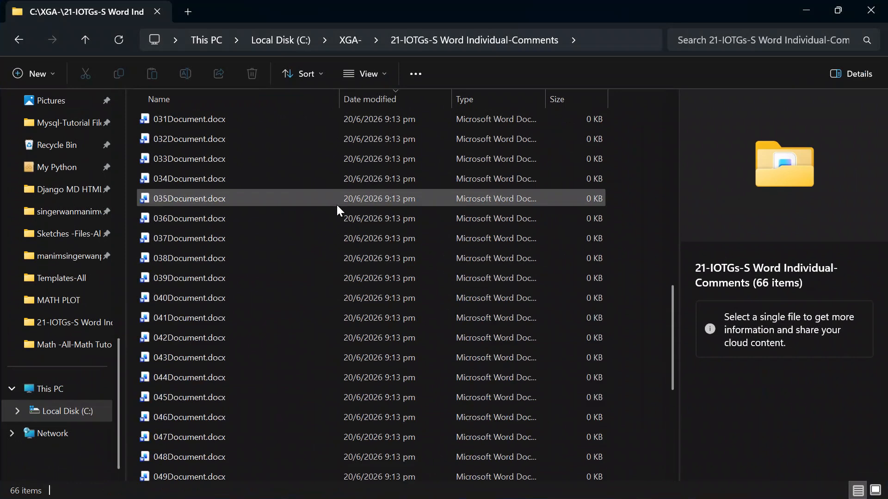
{"action": "scroll", "coordinate": [337, 205], "scroll_direction": "down", "scroll_amount": 6}
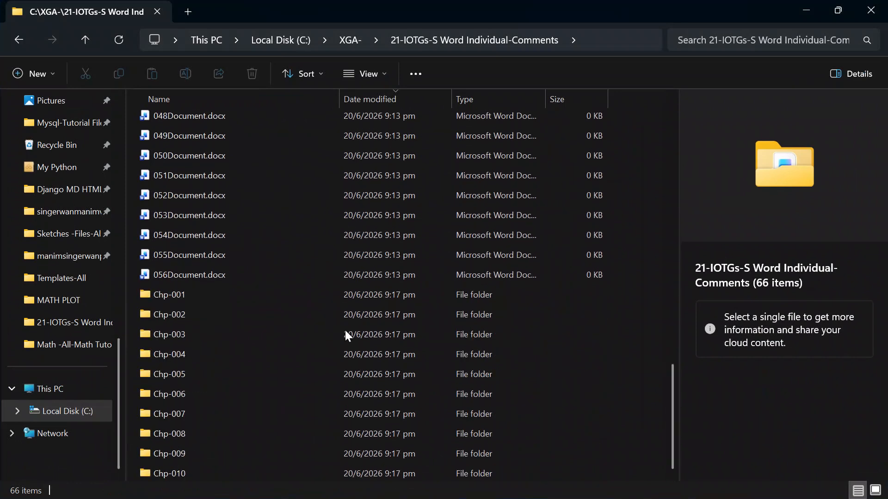
{"action": "scroll", "coordinate": [351, 342], "scroll_direction": "up", "scroll_amount": 7}
{"action": "scroll", "coordinate": [350, 342], "scroll_direction": "down", "scroll_amount": 7}
{"action": "right_click", "coordinate": [613, 329]}
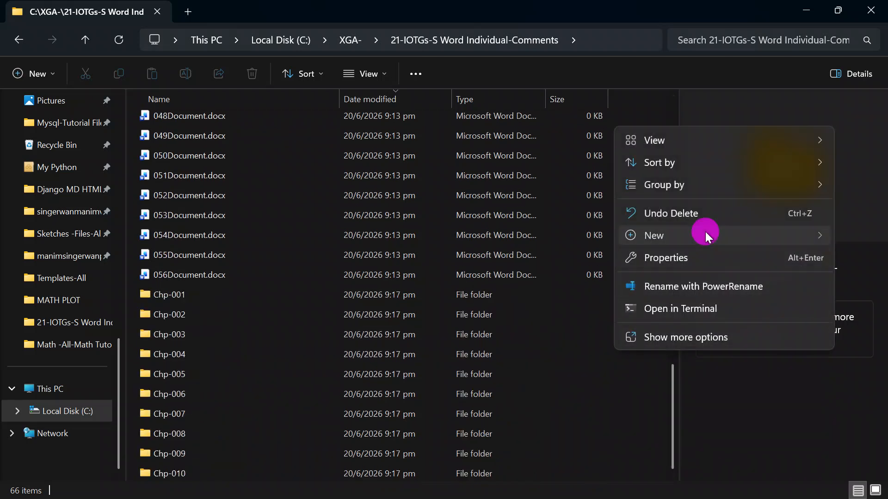
{"action": "mouse_move", "coordinate": [706, 235]}
{"action": "left_click", "coordinate": [520, 431]}
{"action": "key", "text": "Return"}
{"action": "double_click", "coordinate": [287, 475]}
{"action": "left_click", "coordinate": [667, 250]}
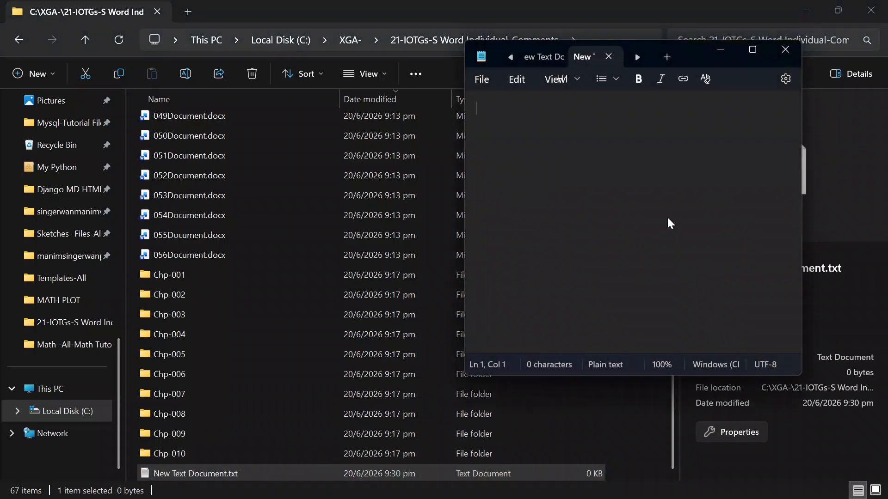
{"action": "left_click", "coordinate": [706, 248]}
{"action": "left_click", "coordinate": [705, 250]}
{"action": "left_click", "coordinate": [609, 57]}
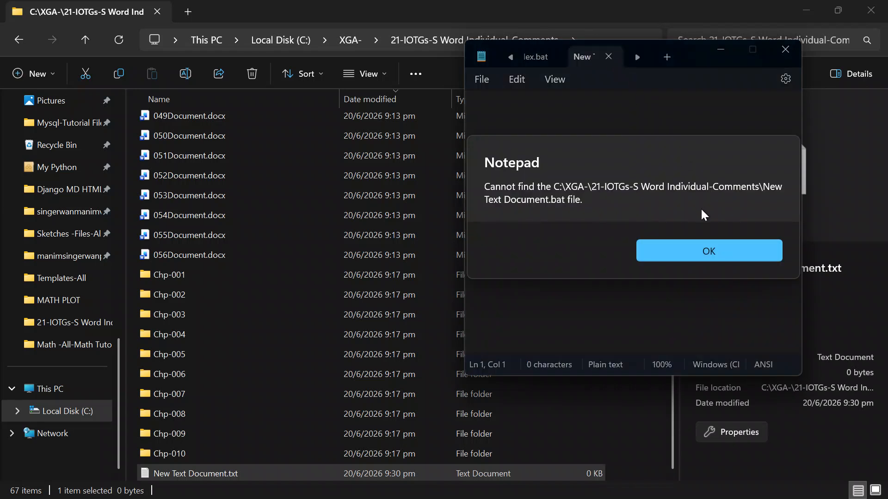
{"action": "left_click", "coordinate": [708, 252]}
{"action": "left_click", "coordinate": [646, 390]}
{"action": "left_click", "coordinate": [236, 472]}
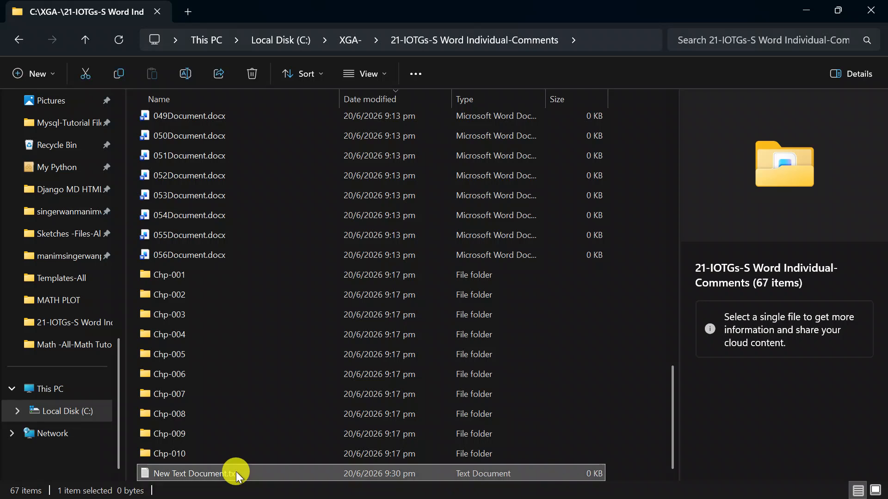
{"action": "right_click", "coordinate": [235, 471]}
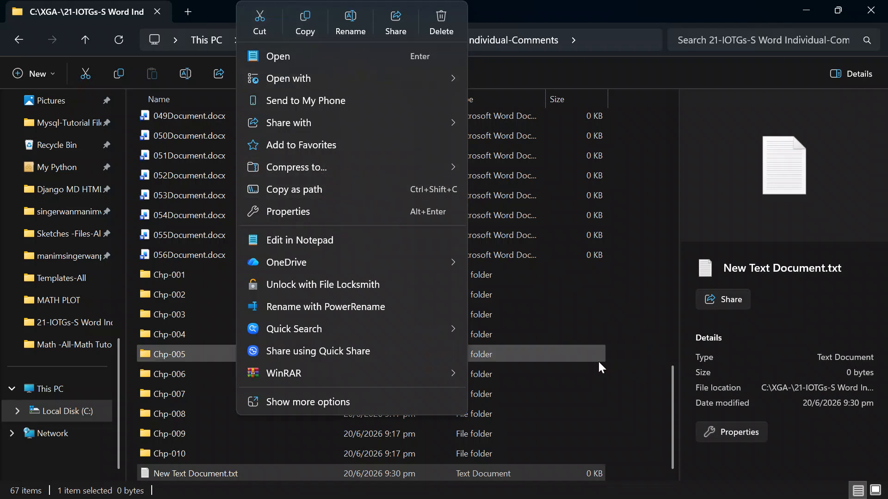
{"action": "left_click", "coordinate": [609, 358]}
Step: Open New Text Document.txt in Notepad, dismiss the missing-file messages and paste the copied move commands
{"action": "double_click", "coordinate": [256, 475]}
{"action": "left_click", "coordinate": [705, 253]}
{"action": "left_click", "coordinate": [707, 252]}
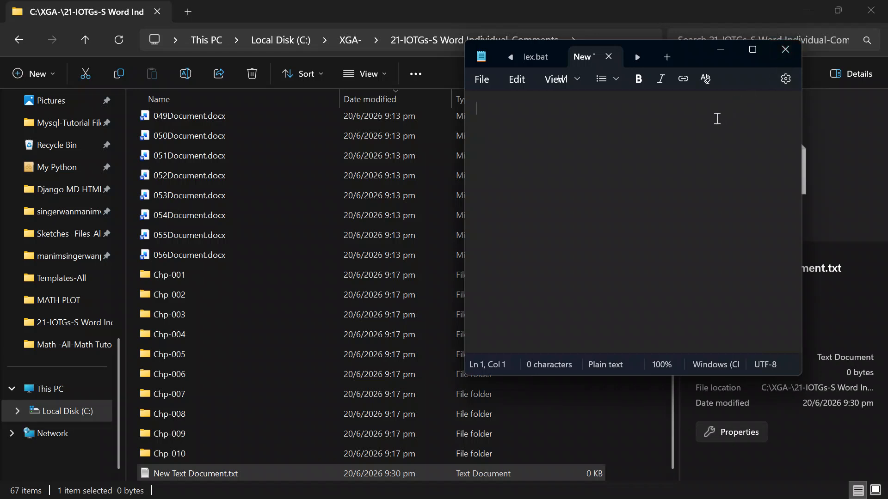
{"action": "key", "text": "ctrl+v"}
{"action": "scroll", "coordinate": [695, 168], "scroll_direction": "up", "scroll_amount": 12}
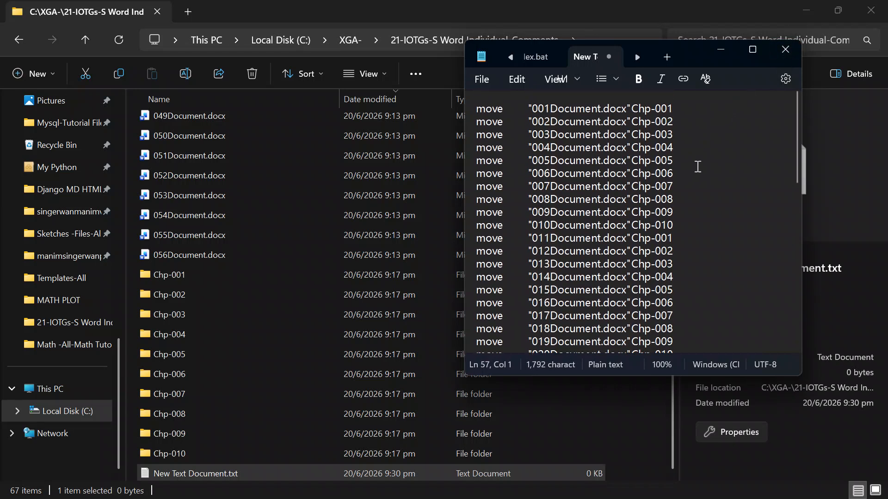
Step: Start saving the commands as a separate file with the extension changed to .bat
{"action": "left_click", "coordinate": [482, 79]}
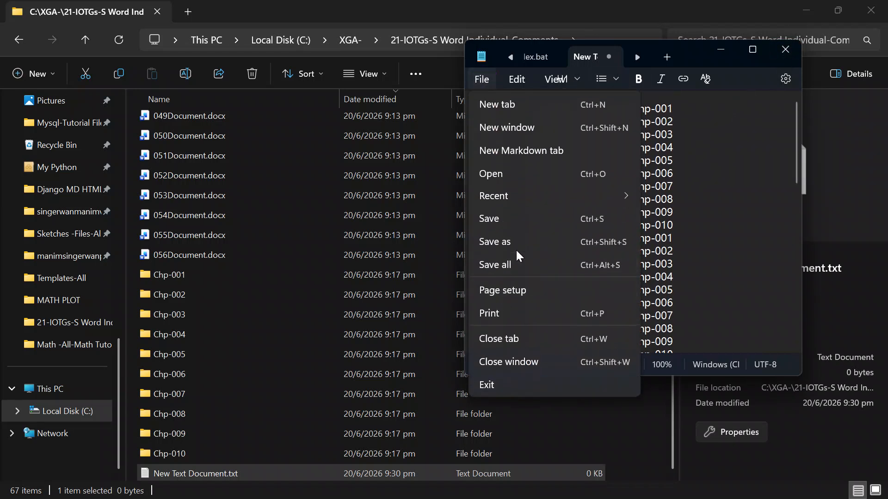
{"action": "left_click", "coordinate": [516, 251]}
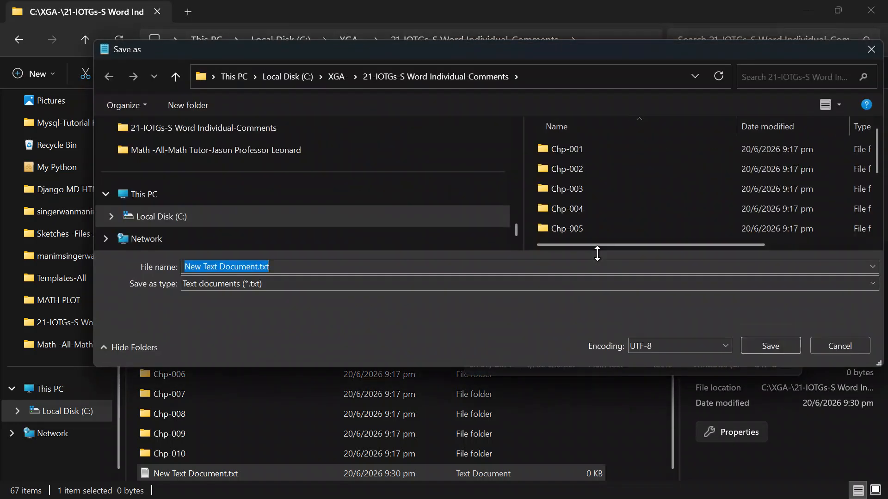
{"action": "left_click", "coordinate": [283, 267]}
{"action": "key", "text": "BackSpace"}
{"action": "key", "text": "BackSpace"}
{"action": "key", "text": "BackSpace"}
{"action": "type", "text": "bat"}
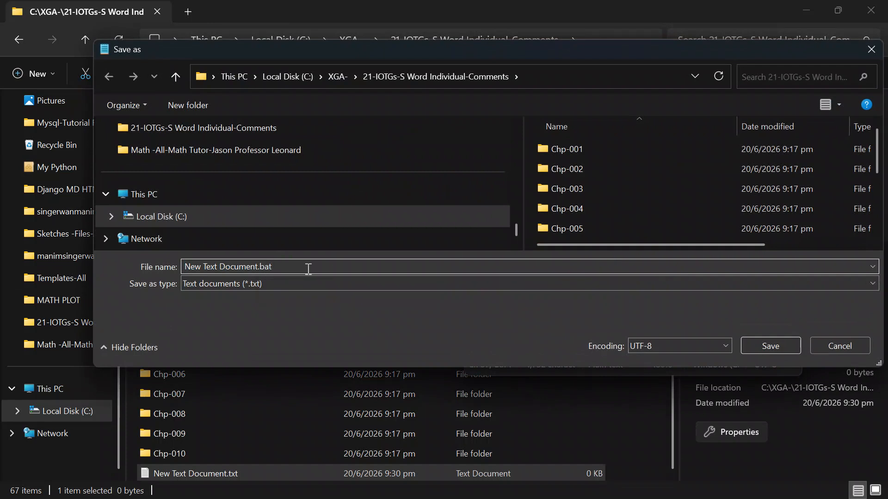
Step: Replace the base name in front of .bat with "move files into"
{"action": "double_click", "coordinate": [248, 266]}
{"action": "left_click", "coordinate": [256, 270]}
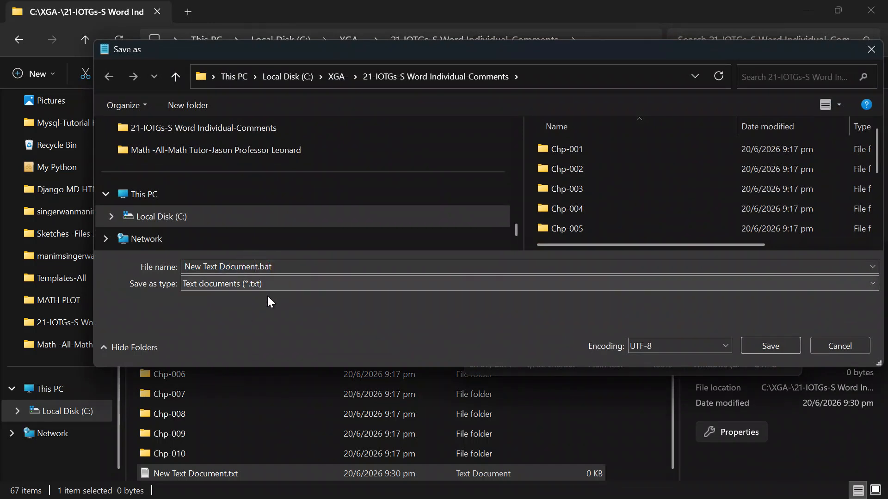
{"action": "key", "text": "BackSpace"}
{"action": "key", "text": "BackSpace"}
{"action": "key", "text": "BackSpace"}
{"action": "key", "text": "BackSpace"}
{"action": "key", "text": "BackSpace"}
{"action": "key", "text": "BackSpace"}
{"action": "key", "text": "BackSpace"}
{"action": "key", "text": "BackSpace"}
{"action": "key", "text": "BackSpace"}
{"action": "key", "text": "BackSpace"}
{"action": "key", "text": "BackSpace"}
{"action": "key", "text": "BackSpace"}
{"action": "key", "text": "BackSpace"}
{"action": "key", "text": "BackSpace"}
{"action": "key", "text": "BackSpace"}
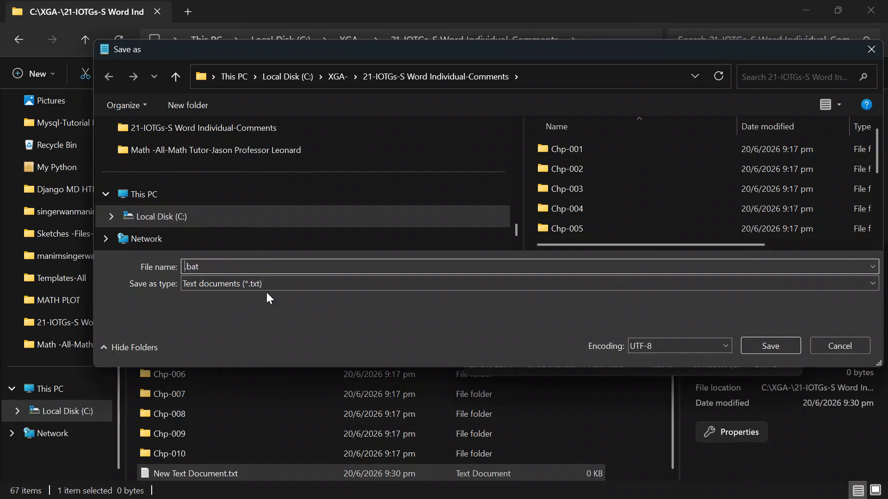
{"action": "type", "text": "move files into"}
Step: Set the encoding to ANSI, save the batch file and close Notepad
{"action": "left_click", "coordinate": [642, 348]}
{"action": "left_click", "coordinate": [669, 362]}
{"action": "left_click", "coordinate": [747, 345]}
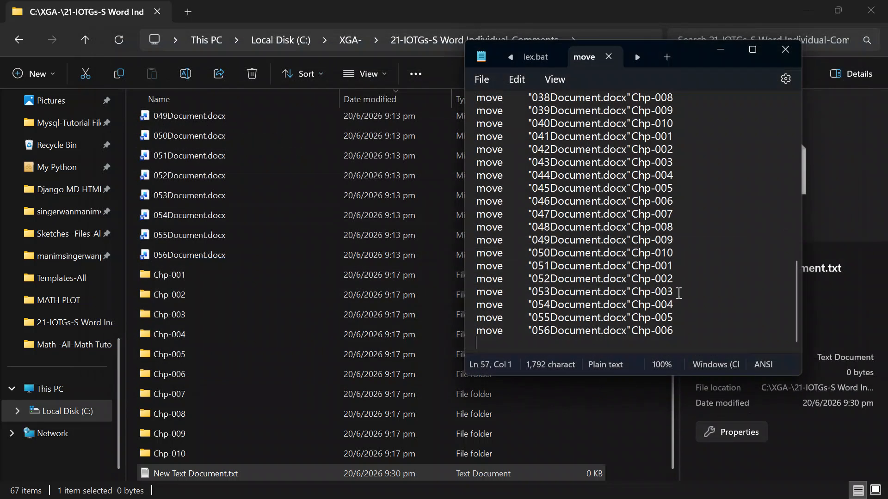
{"action": "left_click", "coordinate": [789, 52]}
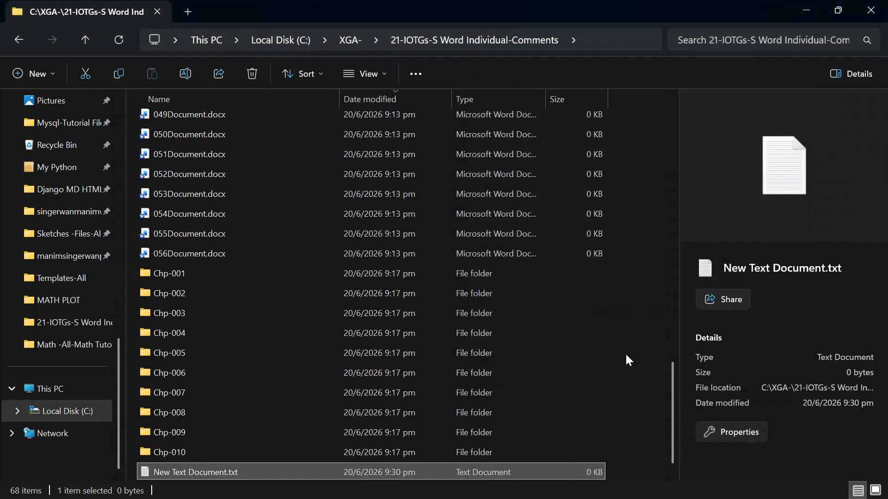
Step: Find "move files into .bat" in the folder and run it to move the documents
{"action": "left_click", "coordinate": [633, 375]}
{"action": "scroll", "coordinate": [632, 376], "scroll_direction": "up", "scroll_amount": 10}
{"action": "scroll", "coordinate": [631, 372], "scroll_direction": "up", "scroll_amount": 3}
{"action": "scroll", "coordinate": [631, 372], "scroll_direction": "down", "scroll_amount": 15}
{"action": "left_click", "coordinate": [207, 476]}
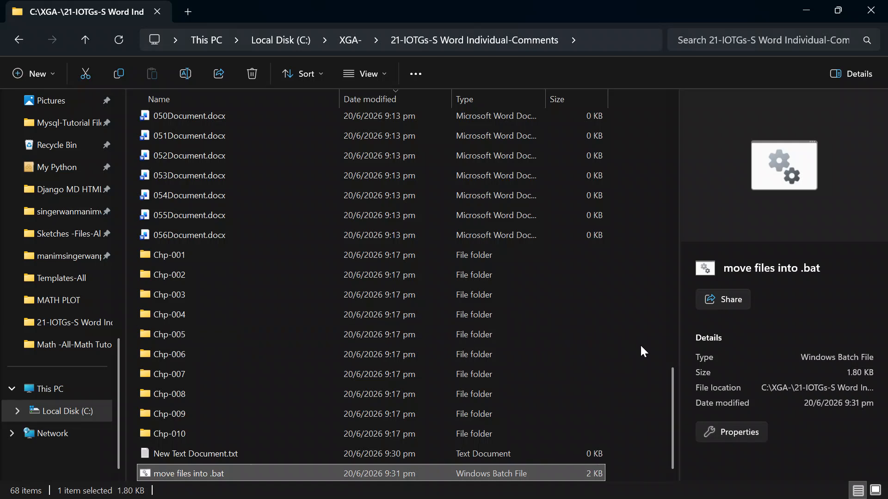
{"action": "key", "text": "Return"}
Step: Check the moved documents inside the Chp-001, Chp-006 and Chp-010 folders
{"action": "double_click", "coordinate": [173, 166]}
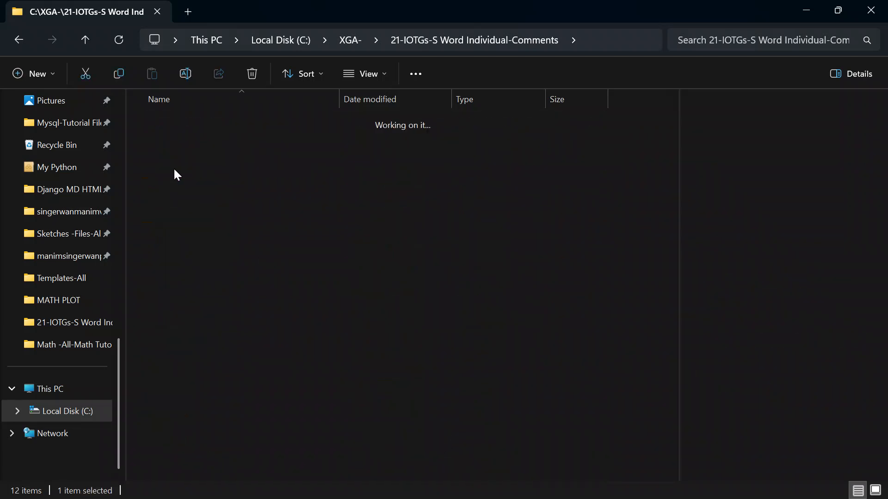
{"action": "left_click", "coordinate": [23, 37]}
{"action": "double_click", "coordinate": [182, 256]}
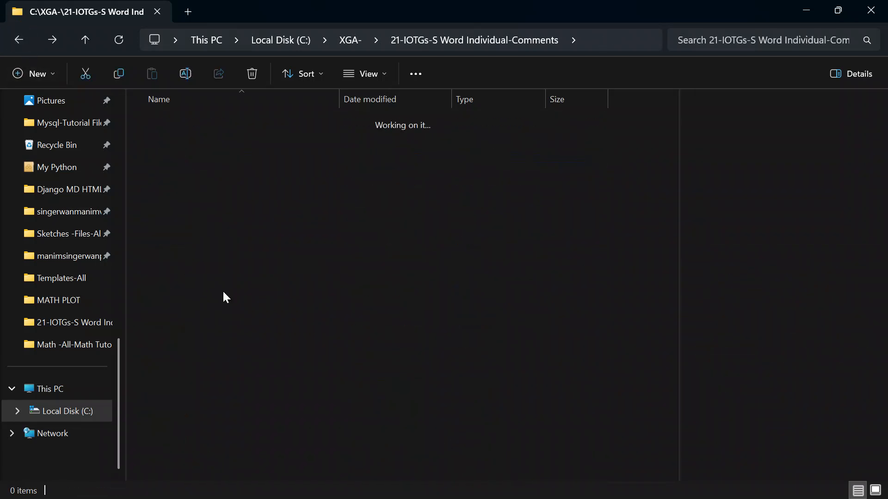
{"action": "left_click", "coordinate": [10, 36]}
{"action": "double_click", "coordinate": [167, 334]}
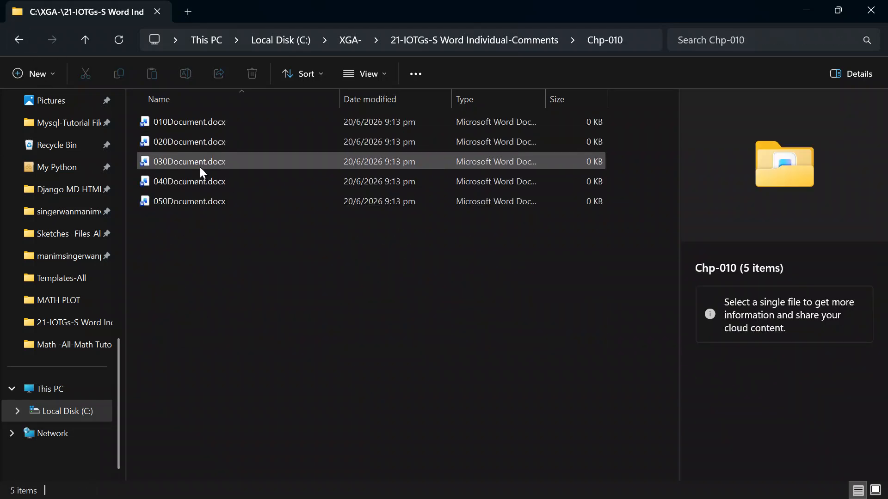
{"action": "key", "text": "ctrl+a"}
{"action": "left_click", "coordinate": [21, 38]}
Step: Check the moved documents inside the Chp-007 and Chp-008 folders
{"action": "left_click", "coordinate": [190, 280]}
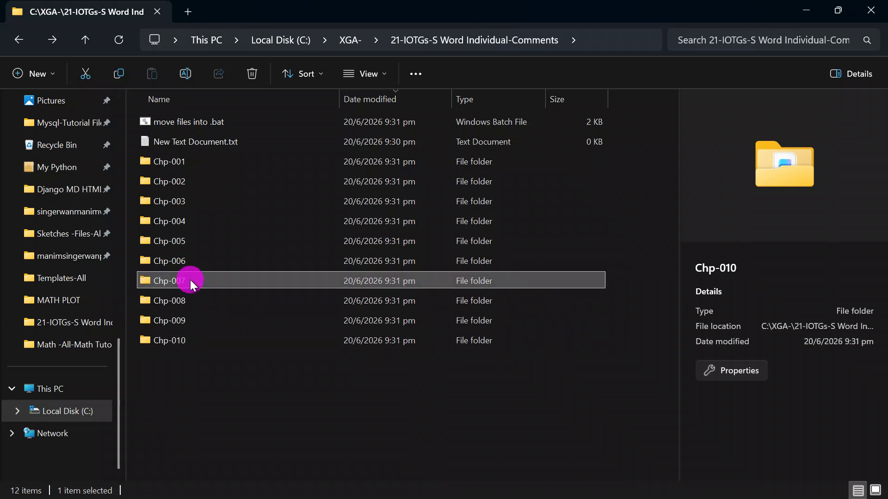
{"action": "double_click", "coordinate": [190, 280]}
{"action": "left_click", "coordinate": [17, 41]}
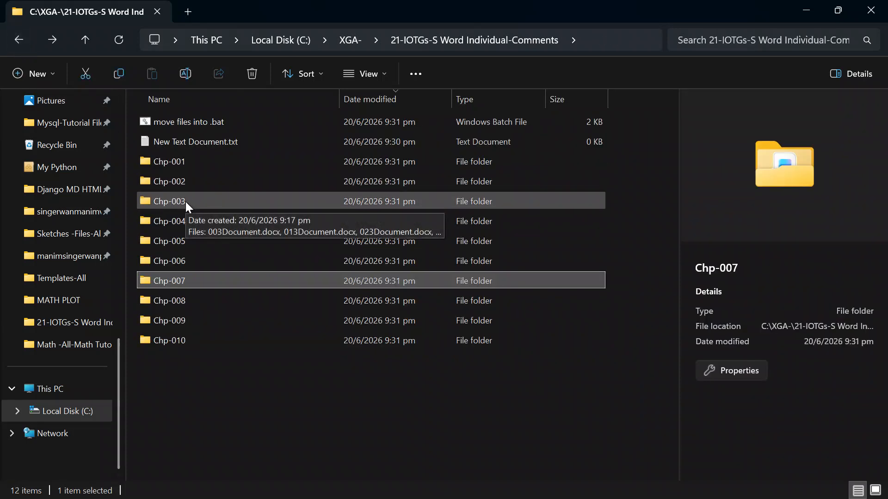
{"action": "mouse_move", "coordinate": [336, 341]}
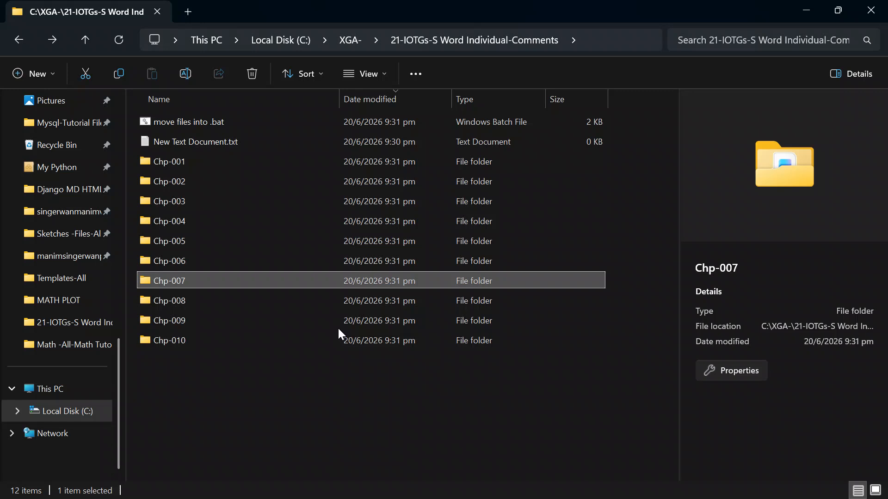
{"action": "left_click", "coordinate": [361, 434]}
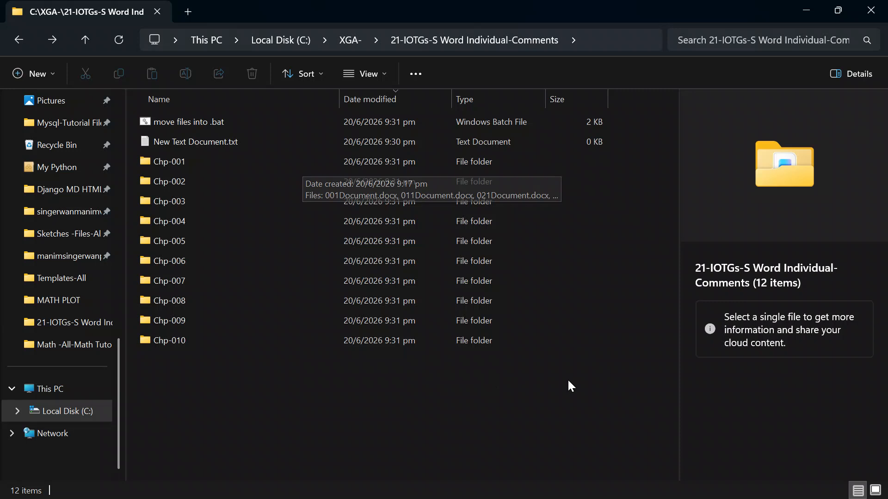
{"action": "double_click", "coordinate": [228, 298]}
{"action": "left_click", "coordinate": [577, 341]}
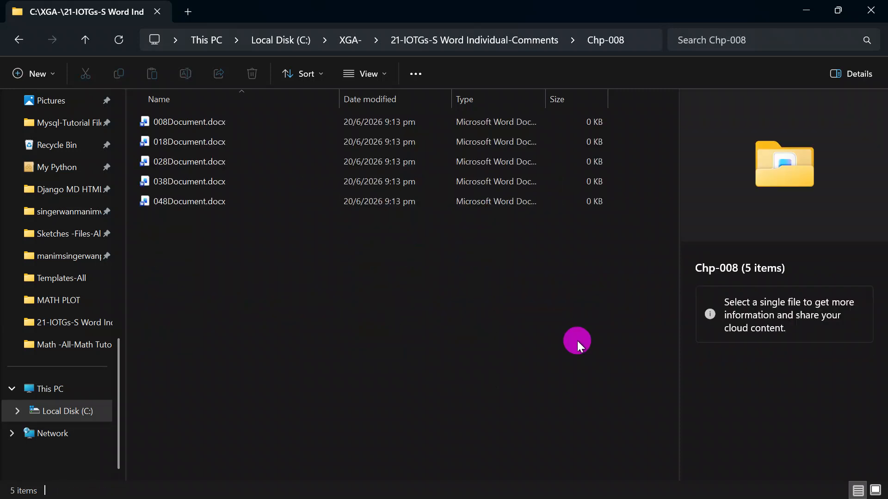